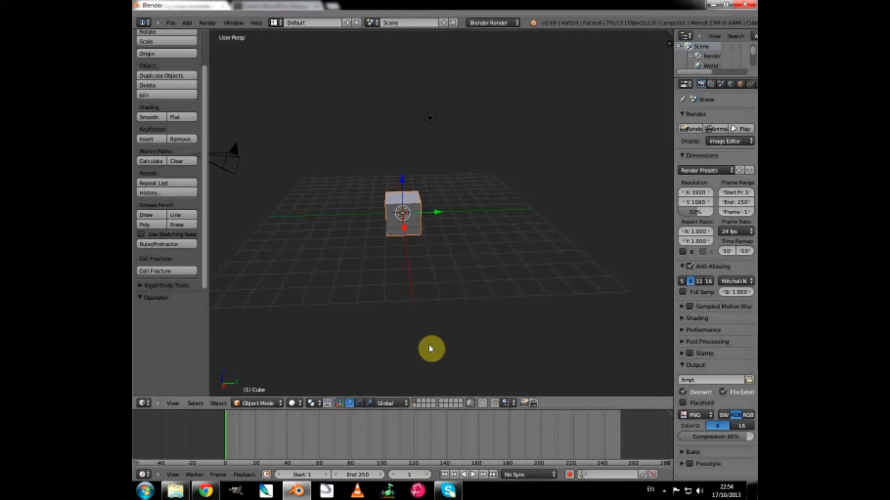
Show the 3D view's properties sidebar and start the Screencast Keys display.
{"action": "key", "text": "n"}
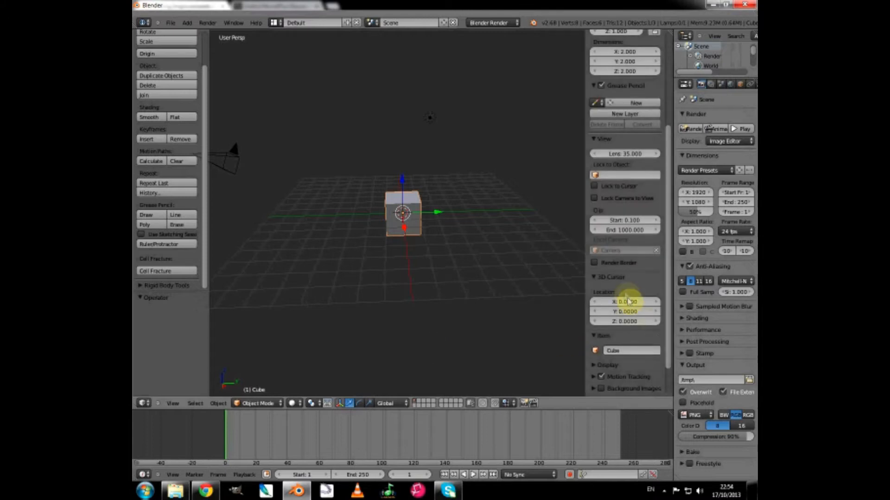
{"action": "scroll", "coordinate": [625, 295], "scroll_direction": "down", "scroll_amount": 5}
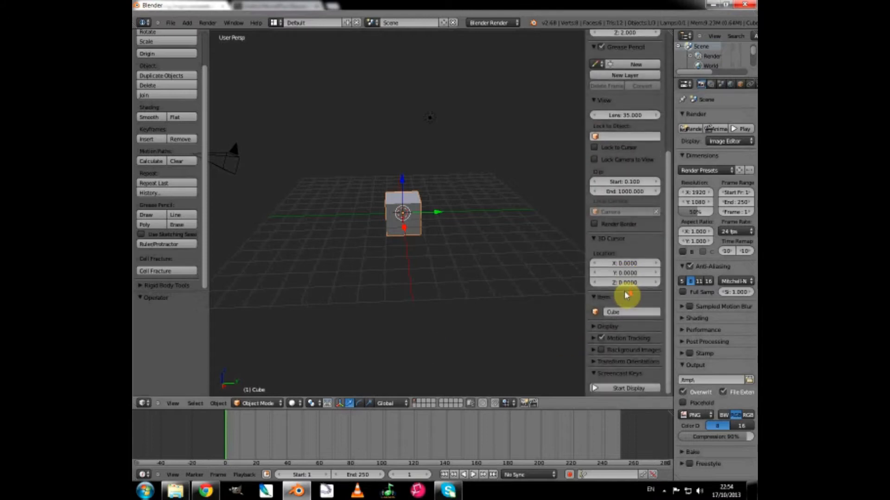
{"action": "left_click", "coordinate": [619, 388]}
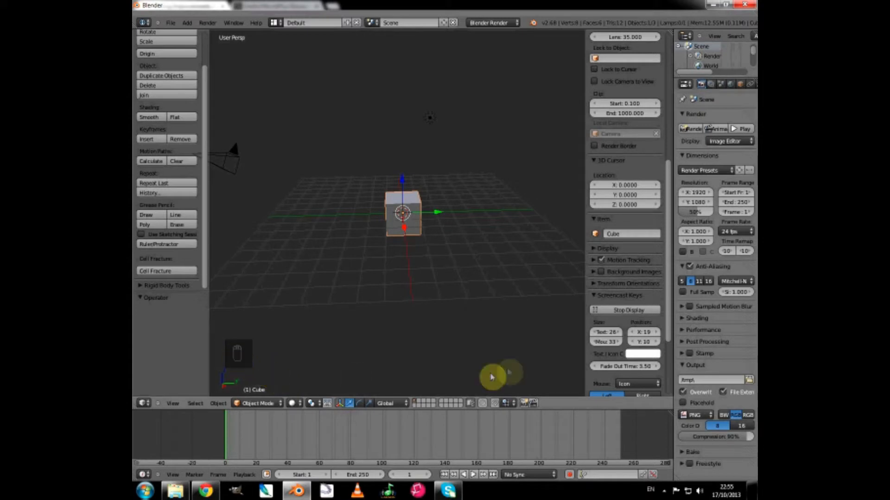
Increase the Screencast Keys mouse icon size to 58.
{"action": "left_click", "coordinate": [620, 345]}
{"action": "left_click", "coordinate": [620, 345]}
{"action": "left_click", "coordinate": [620, 344]}
{"action": "left_click", "coordinate": [620, 345]}
{"action": "left_click", "coordinate": [620, 345]}
{"action": "left_click", "coordinate": [620, 345]}
{"action": "left_click", "coordinate": [620, 345]}
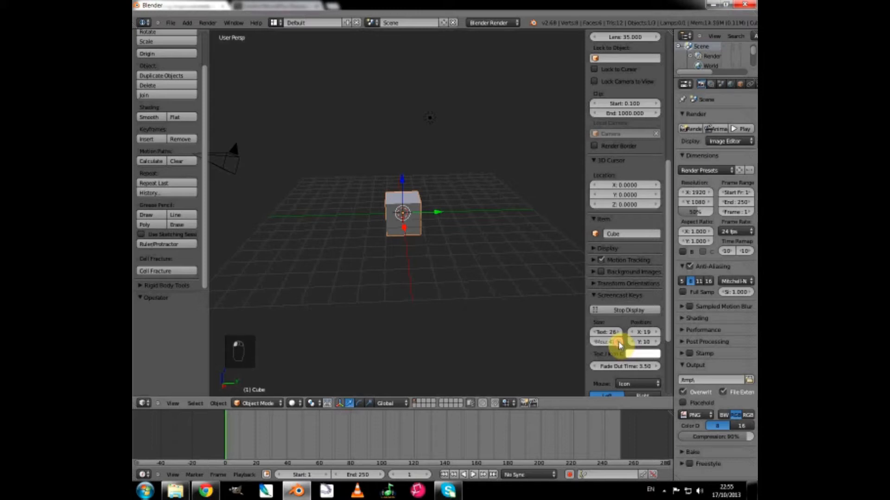
{"action": "left_click", "coordinate": [620, 345]}
{"action": "left_click", "coordinate": [619, 345]}
{"action": "left_click", "coordinate": [619, 345]}
{"action": "left_click", "coordinate": [619, 345]}
{"action": "left_click", "coordinate": [619, 345]}
{"action": "left_click", "coordinate": [619, 345]}
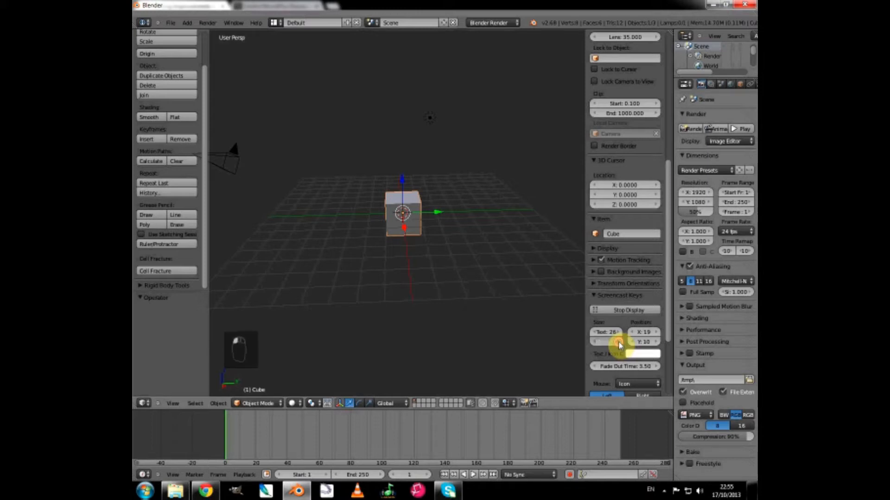
{"action": "left_click", "coordinate": [619, 344]}
{"action": "left_click", "coordinate": [619, 344]}
{"action": "left_click", "coordinate": [619, 344]}
{"action": "left_click", "coordinate": [619, 345]}
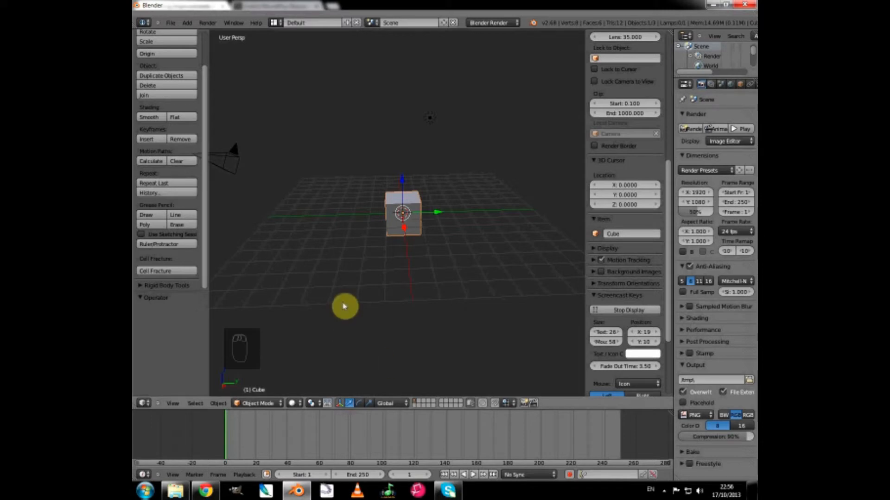
Switch the cube from Object Mode to Edit Mode, toggling out of it and back in once.
{"action": "left_click", "coordinate": [258, 403]}
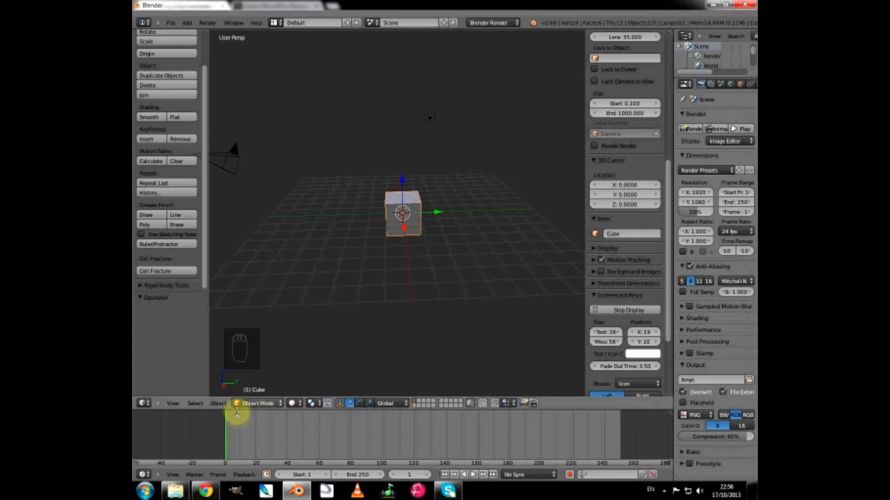
{"action": "left_click", "coordinate": [261, 405]}
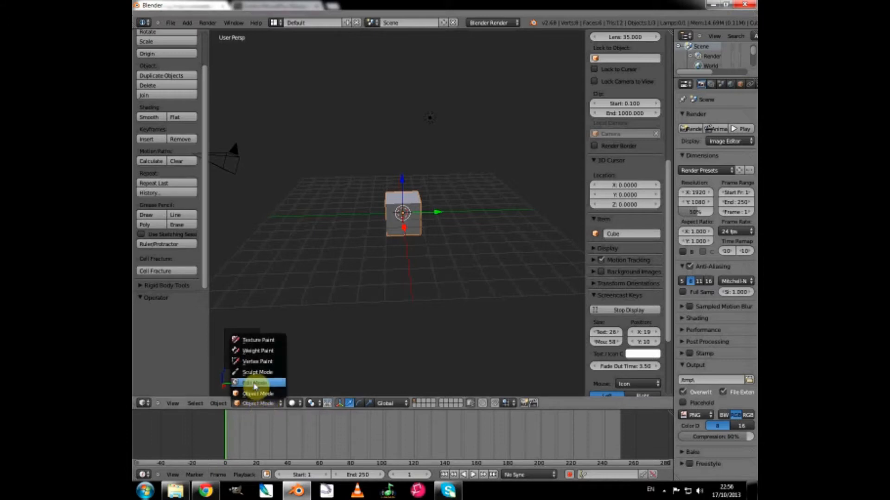
{"action": "left_click", "coordinate": [254, 384]}
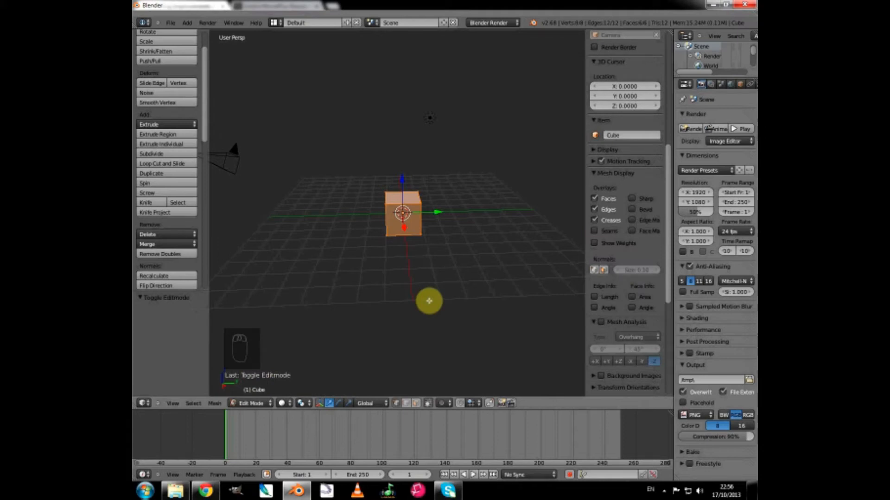
{"action": "key", "text": "Tab"}
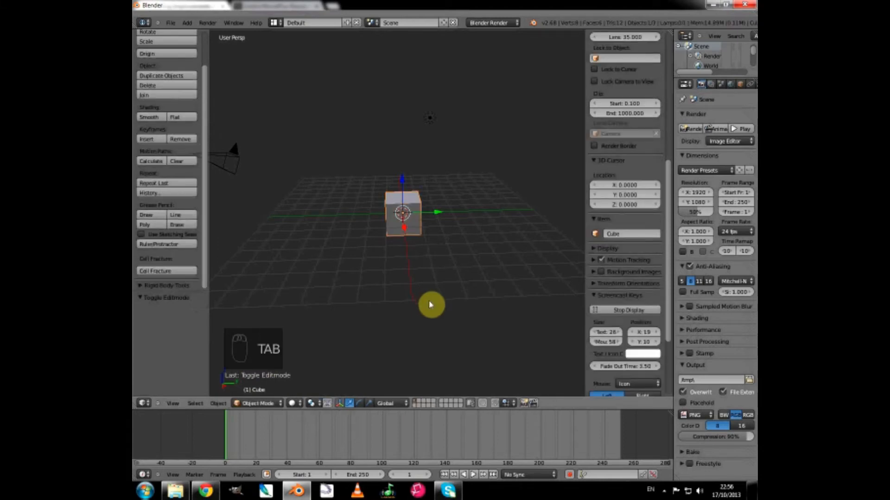
{"action": "key", "text": "Tab"}
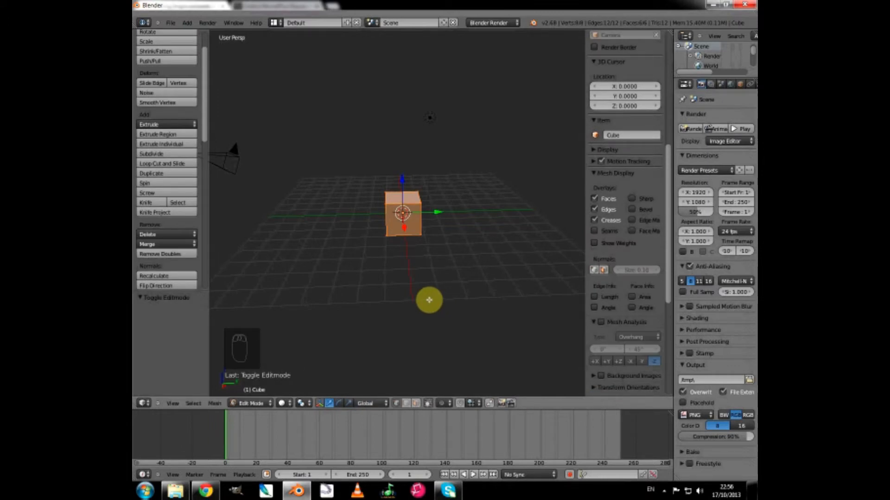
Use vertex selection to pick the cube's four upper corner vertices one at a time, ending on the front-left one.
{"action": "scroll", "coordinate": [429, 300], "scroll_direction": "up", "scroll_amount": 5}
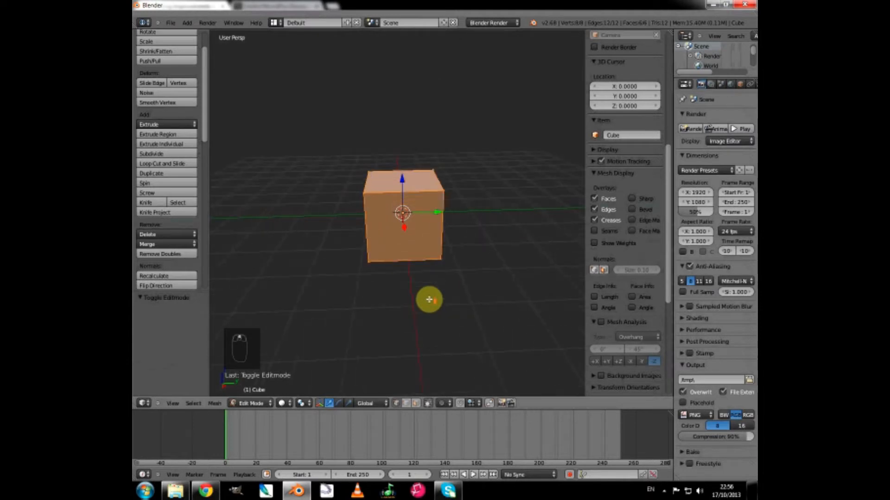
{"action": "scroll", "coordinate": [429, 300], "scroll_direction": "up", "scroll_amount": 1}
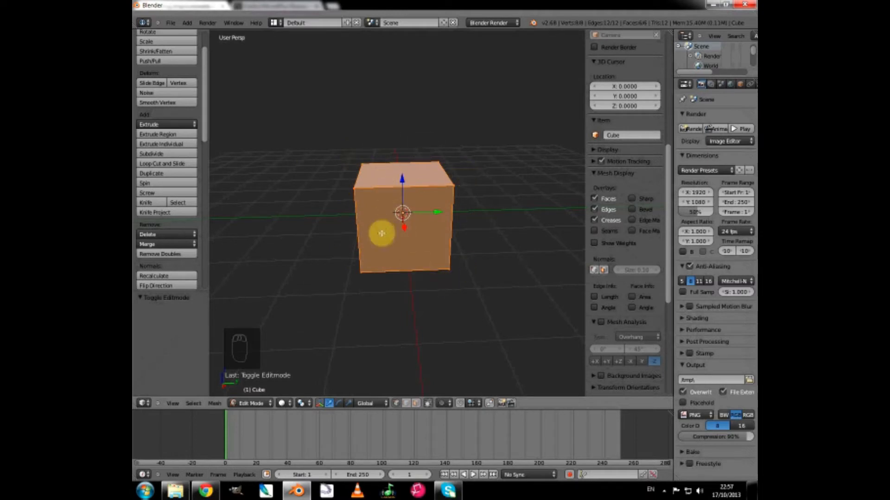
{"action": "middle_click_drag", "start_coordinate": [508, 250], "coordinate": [433, 224]}
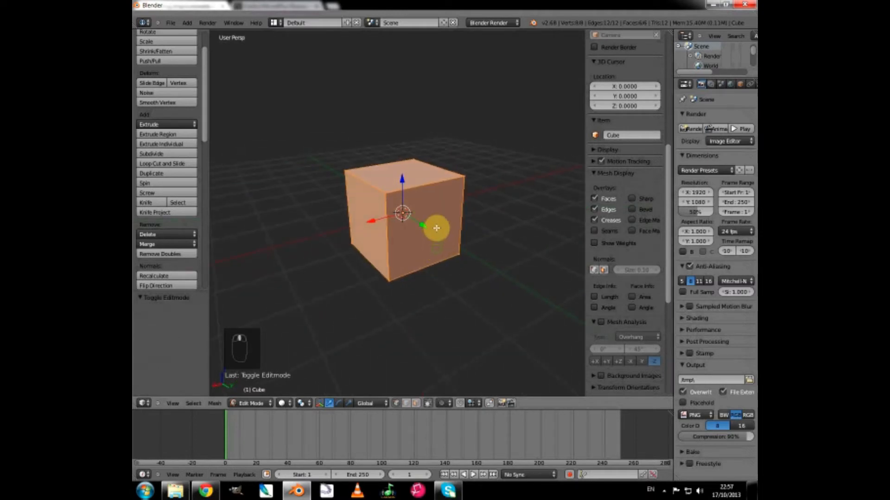
{"action": "middle_click_drag", "start_coordinate": [493, 243], "coordinate": [562, 228]}
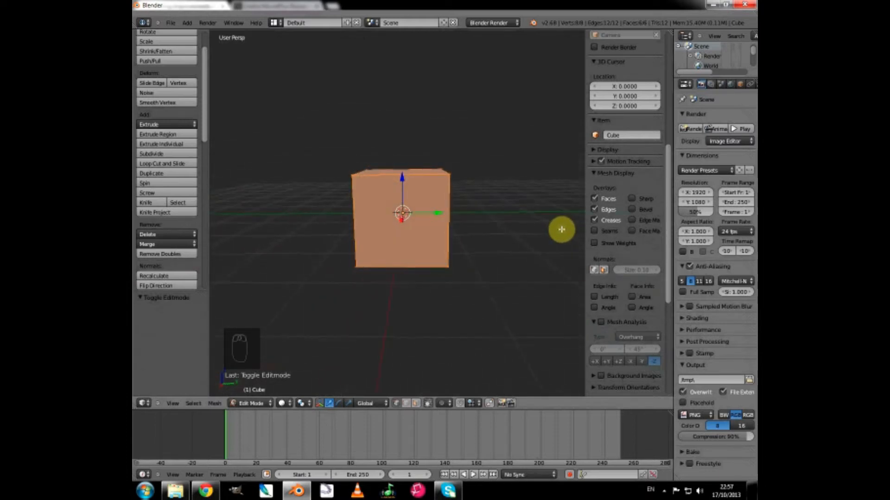
{"action": "mouse_move", "coordinate": [463, 274]}
{"action": "middle_mouse_down"}
{"action": "mouse_move", "coordinate": [474, 264]}
{"action": "mouse_move", "coordinate": [462, 268]}
{"action": "mouse_move", "coordinate": [469, 278]}
{"action": "mouse_move", "coordinate": [459, 290]}
{"action": "middle_mouse_up"}
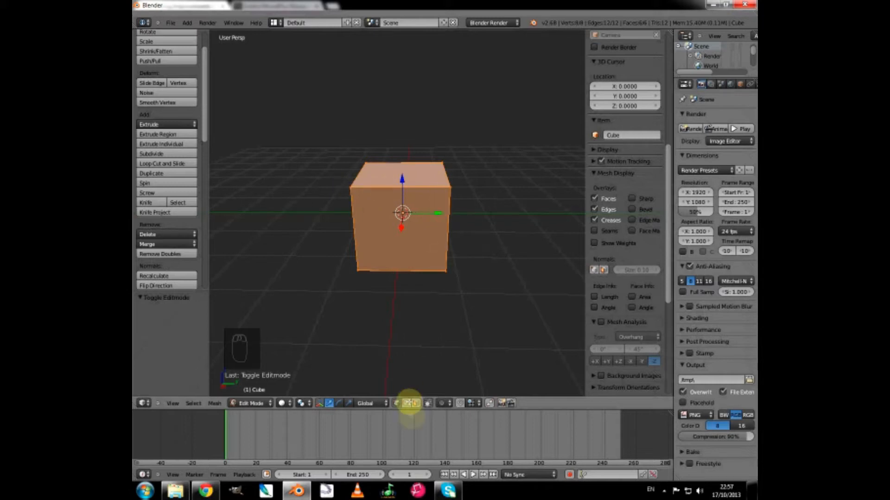
{"action": "left_click", "coordinate": [397, 405]}
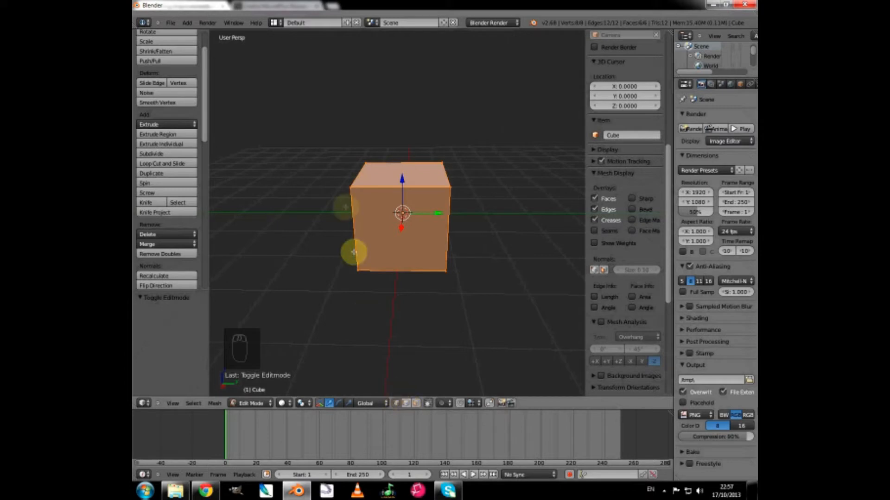
{"action": "right_click", "coordinate": [350, 188]}
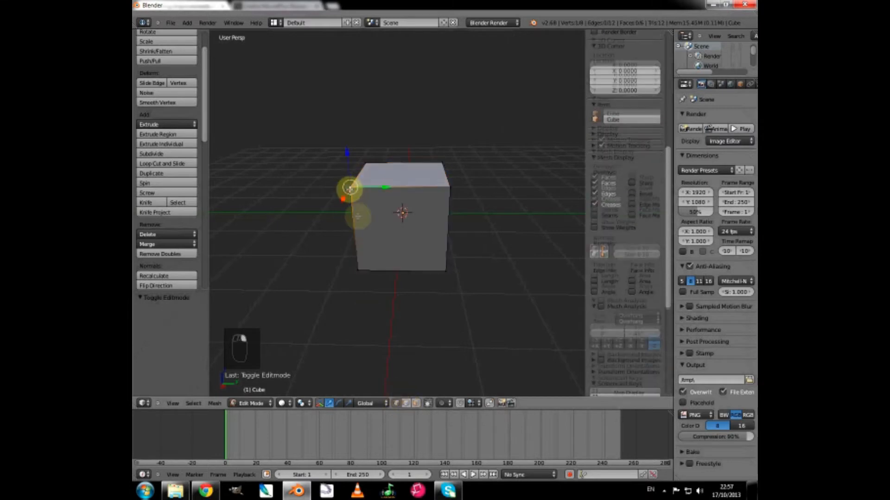
{"action": "right_click", "coordinate": [450, 182]}
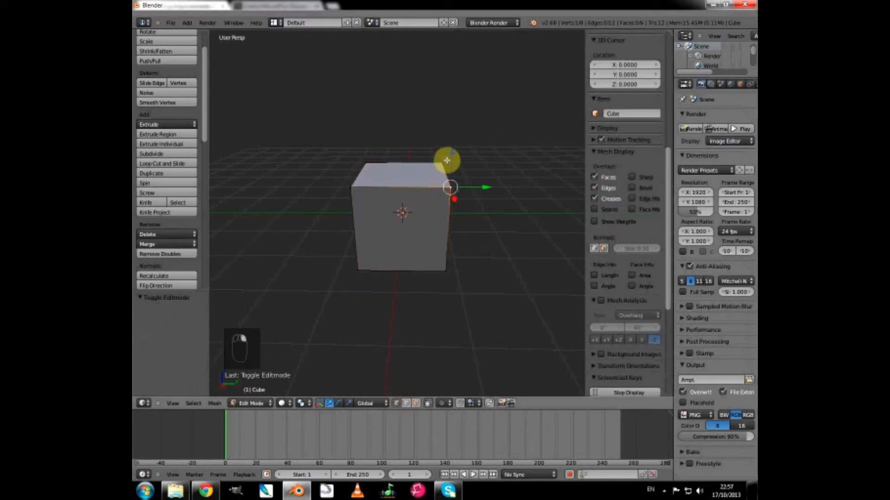
{"action": "right_click", "coordinate": [366, 163]}
{"action": "right_click", "coordinate": [356, 192]}
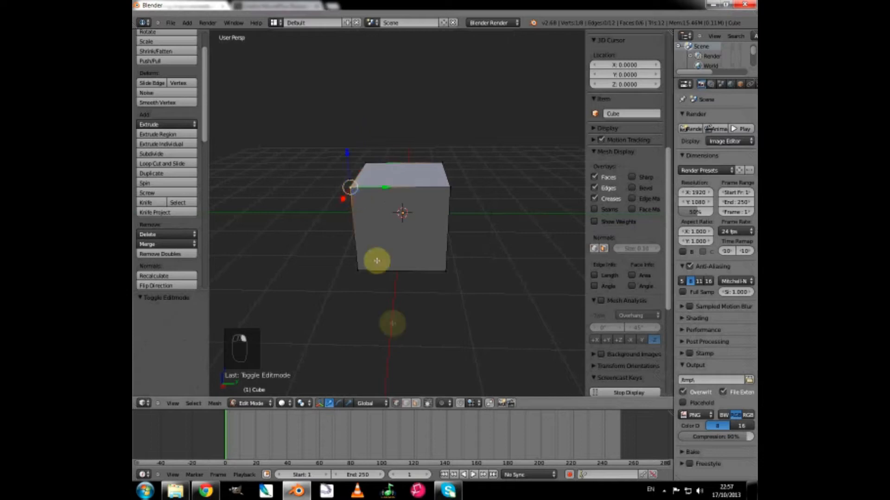
Switch to edge selection and pick the front face's top, left, bottom and right edges one at a time.
{"action": "left_click", "coordinate": [406, 403]}
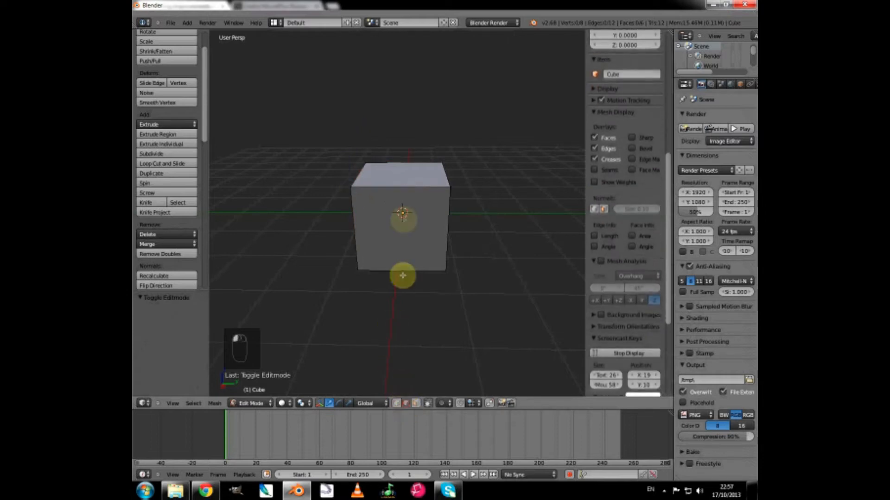
{"action": "right_click", "coordinate": [403, 188]}
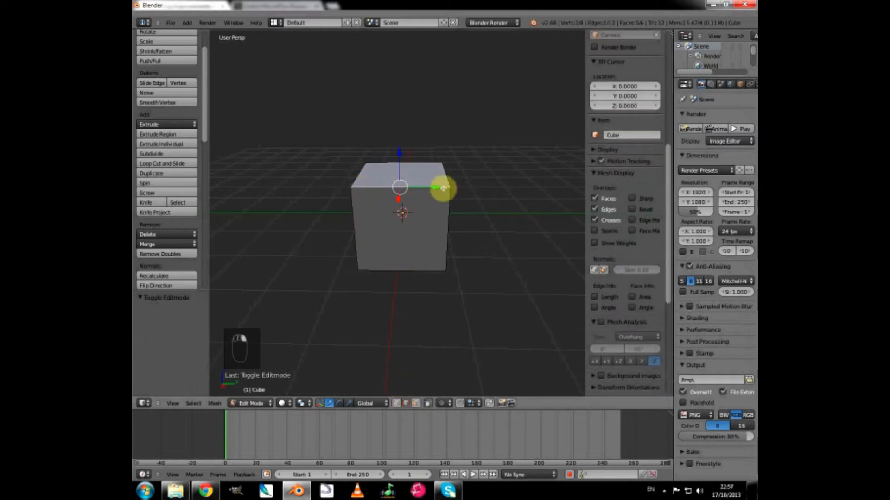
{"action": "right_click", "coordinate": [355, 220]}
{"action": "right_click", "coordinate": [403, 271]}
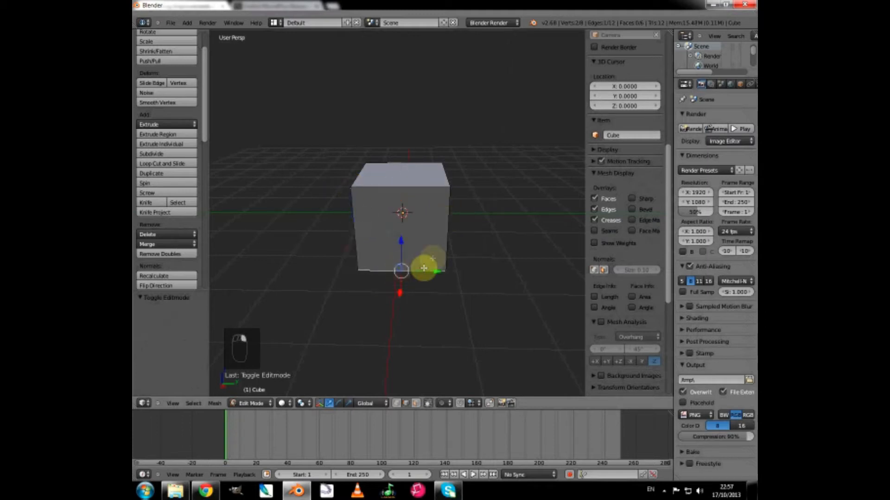
{"action": "right_click", "coordinate": [444, 238]}
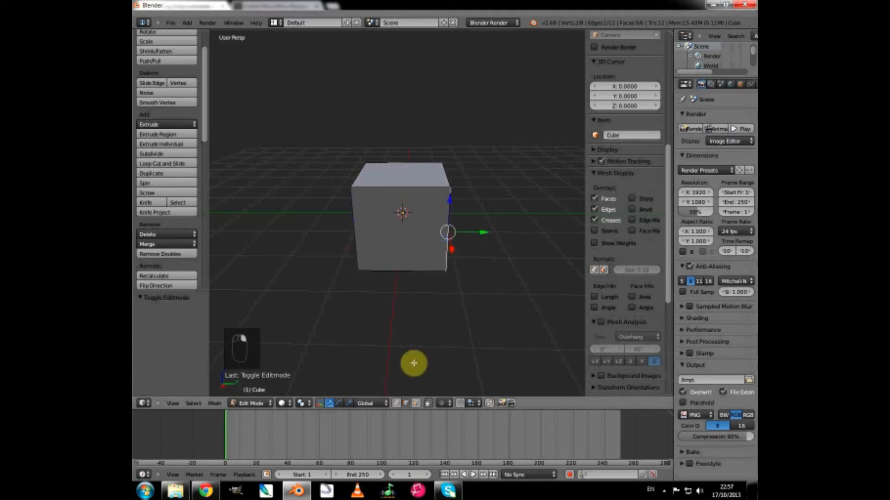
Switch to face selection and pick faces around the cube until two adjacent sides and the upper face are selected together.
{"action": "left_click", "coordinate": [415, 403]}
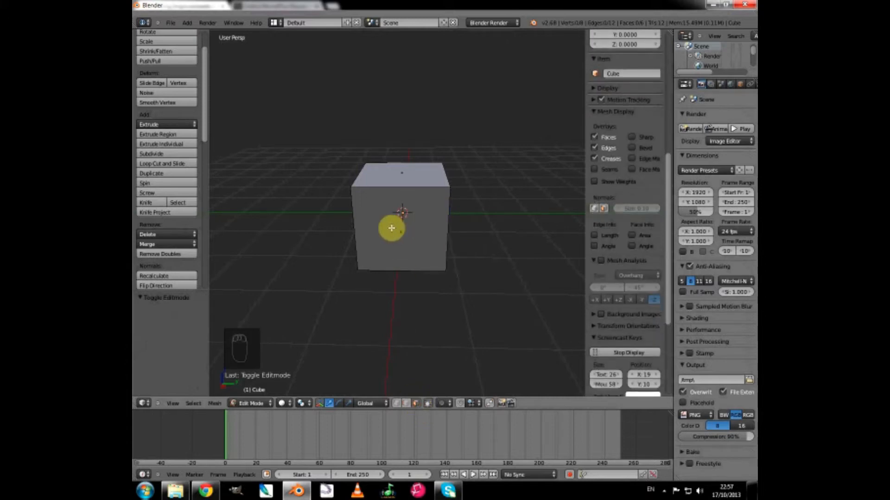
{"action": "right_click", "coordinate": [392, 230]}
{"action": "middle_click_drag", "start_coordinate": [506, 242], "coordinate": [435, 225]}
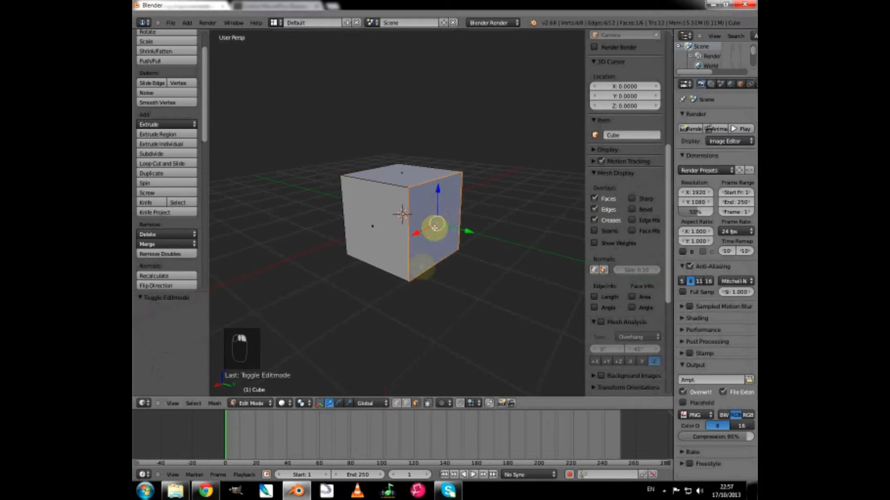
{"action": "right_click", "coordinate": [384, 243], "text": "shift"}
{"action": "right_click", "coordinate": [402, 181], "text": "shift"}
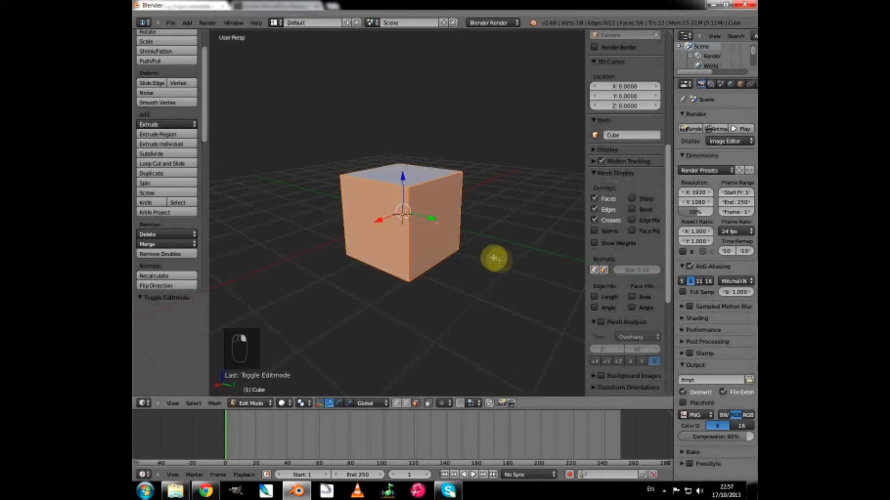
Select only the cube's upper face and add the two adjacent side faces to the selection.
{"action": "middle_click_drag", "start_coordinate": [494, 258], "coordinate": [511, 274]}
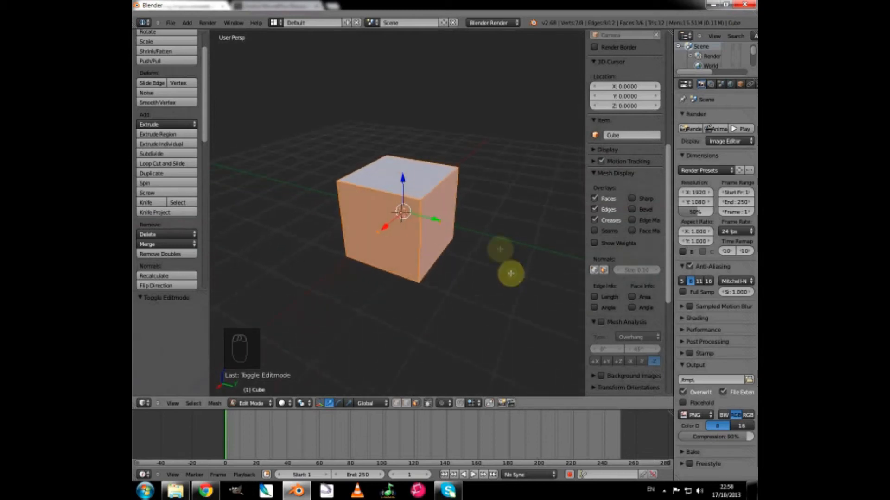
{"action": "right_click", "coordinate": [432, 175]}
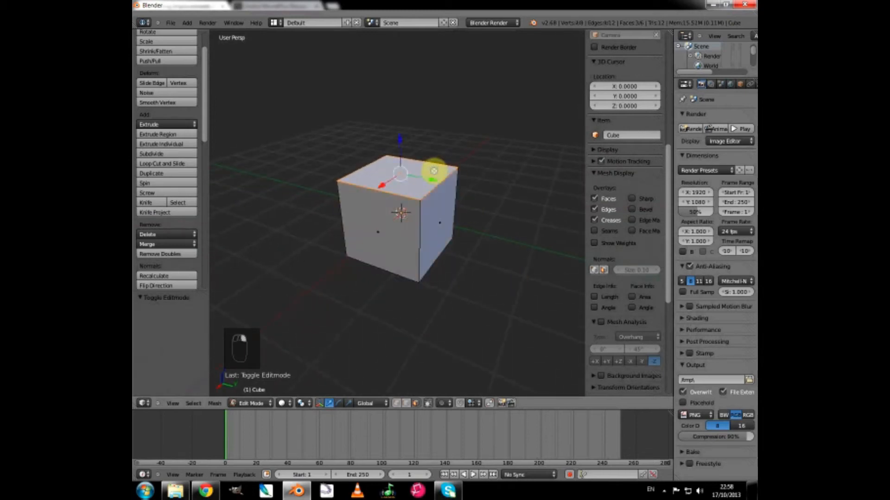
{"action": "right_click", "coordinate": [396, 241], "text": "shift"}
{"action": "right_click", "coordinate": [431, 229], "text": "shift"}
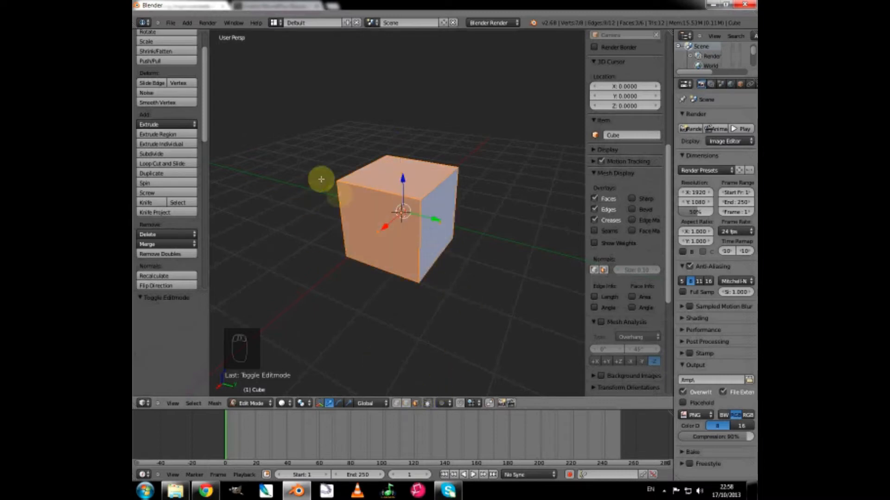
Return to edge selection and pick individual edges around one side face of the cube, ending on its upper edge.
{"action": "left_click", "coordinate": [405, 403]}
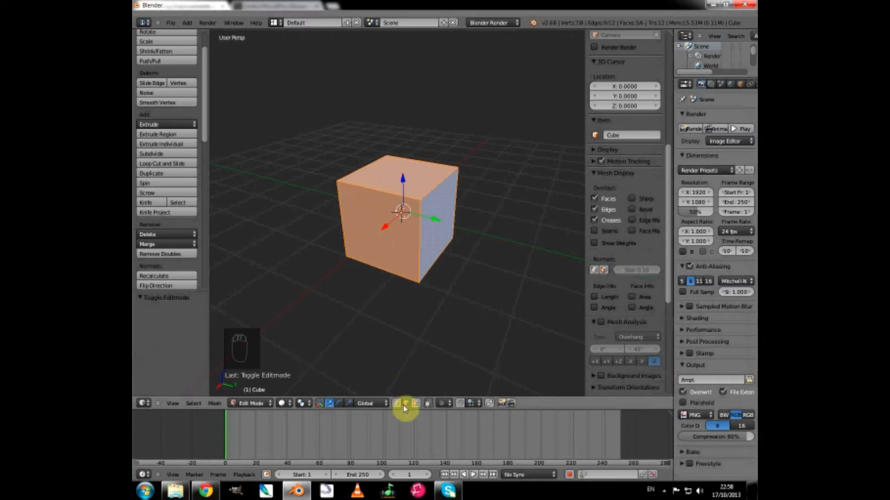
{"action": "right_click", "coordinate": [367, 189]}
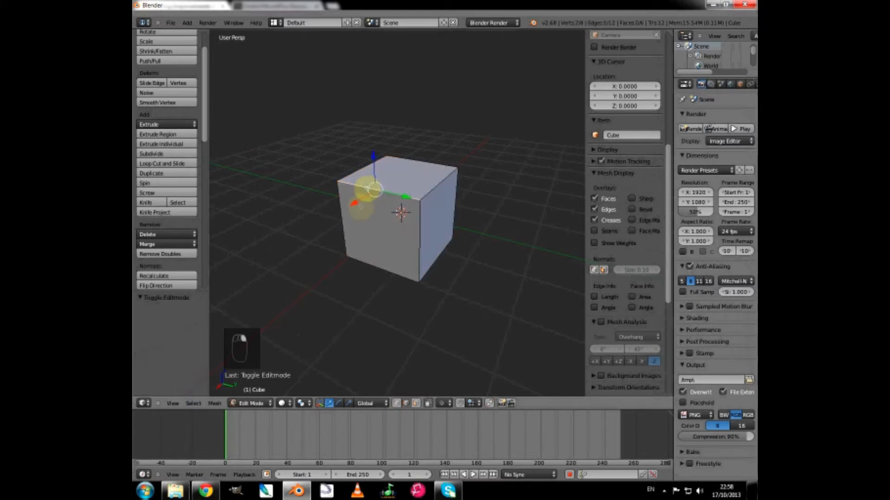
{"action": "right_click", "coordinate": [340, 217]}
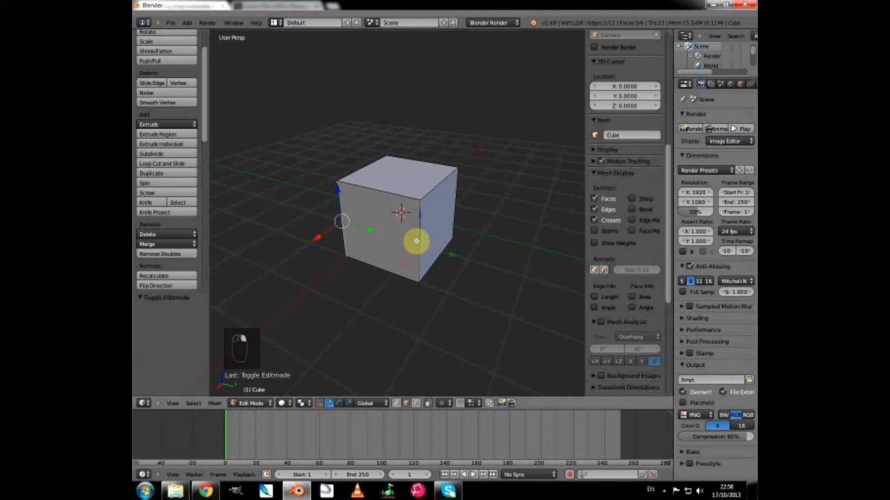
{"action": "right_click", "coordinate": [408, 252]}
{"action": "right_click", "coordinate": [377, 265]}
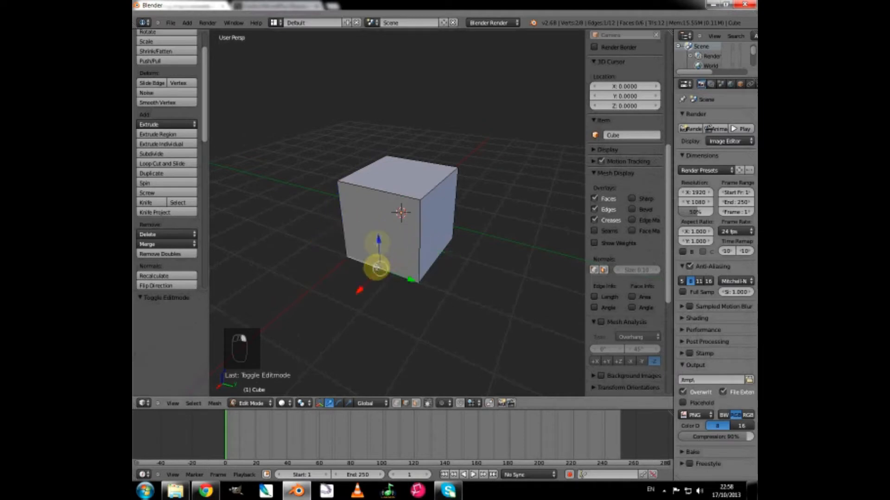
{"action": "right_click", "coordinate": [390, 194]}
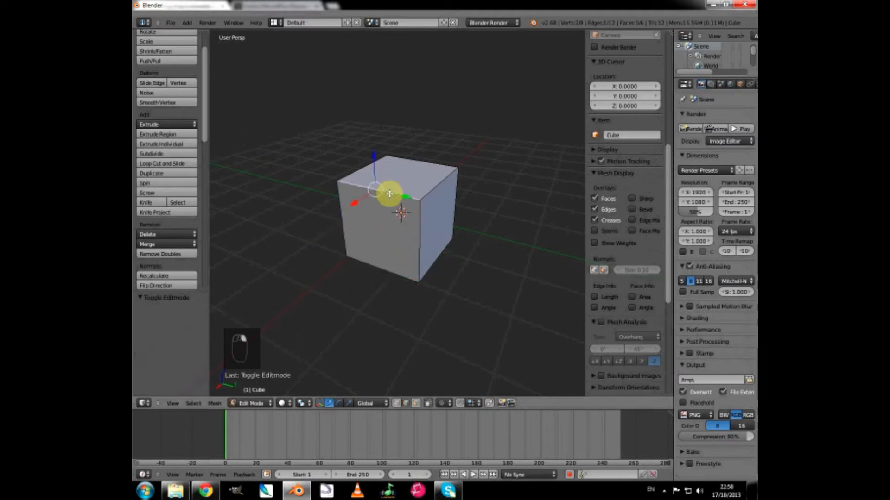
Select another of the cube's upper edges and switch the viewport from perspective to orthographic projection.
{"action": "right_click", "coordinate": [431, 193]}
{"action": "right_click", "coordinate": [374, 165]}
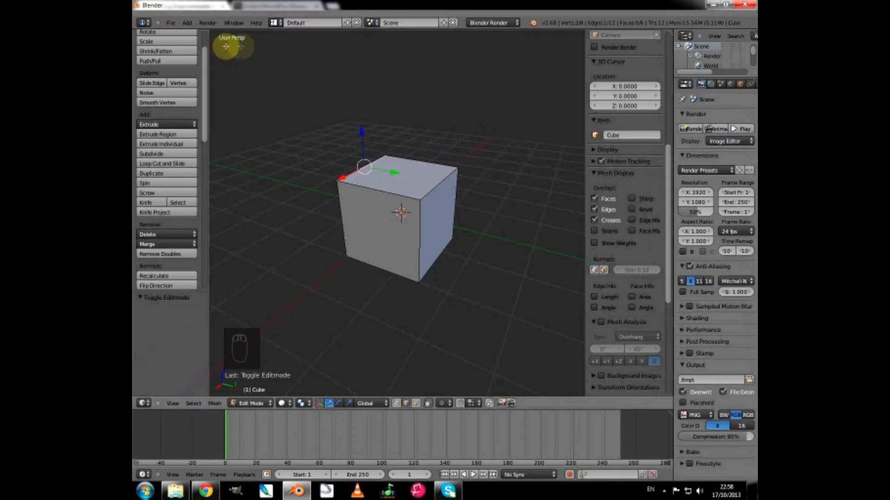
{"action": "middle_click_drag", "start_coordinate": [341, 215], "coordinate": [352, 224]}
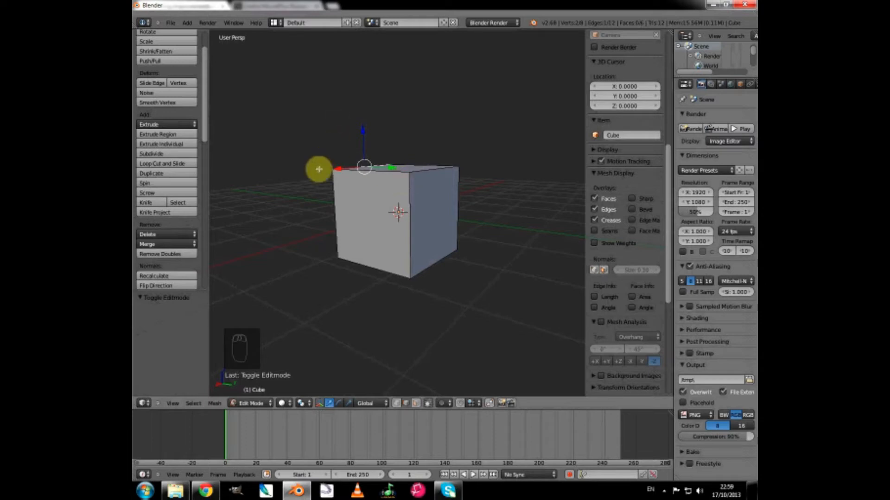
{"action": "key", "text": "KP_5"}
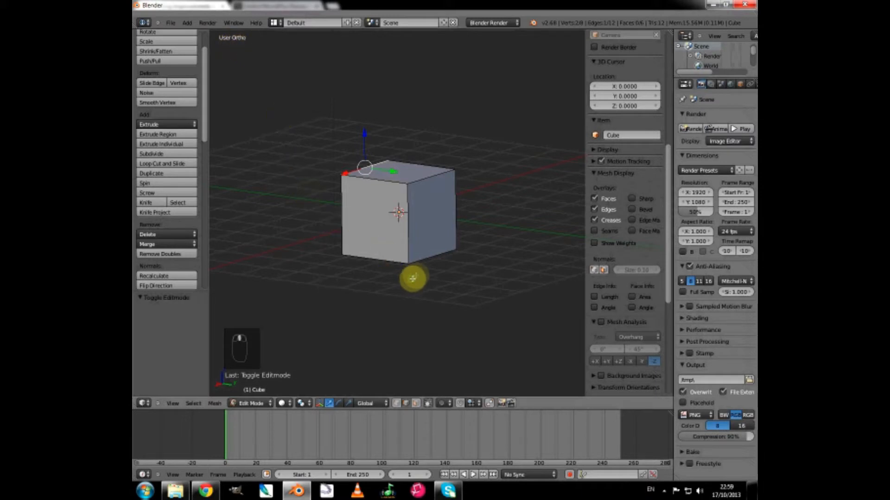
{"action": "middle_click_drag", "start_coordinate": [413, 278], "coordinate": [423, 264]}
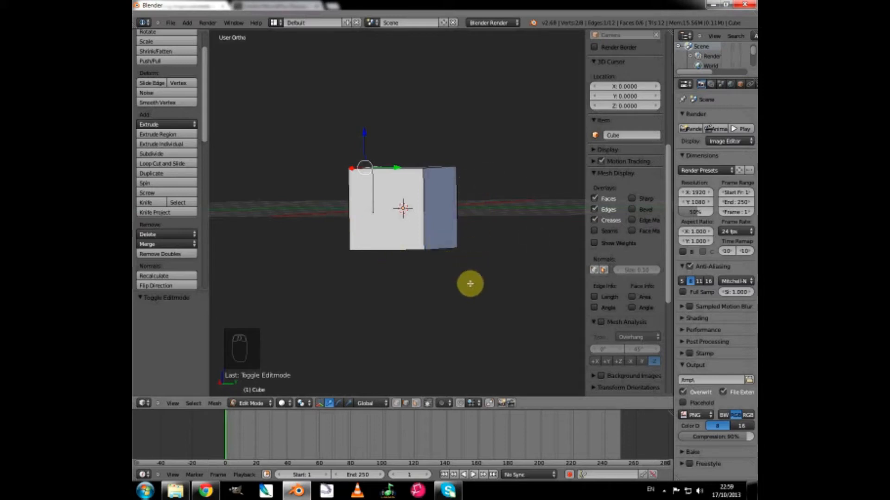
{"action": "scroll", "coordinate": [471, 284], "scroll_direction": "up", "scroll_amount": 1}
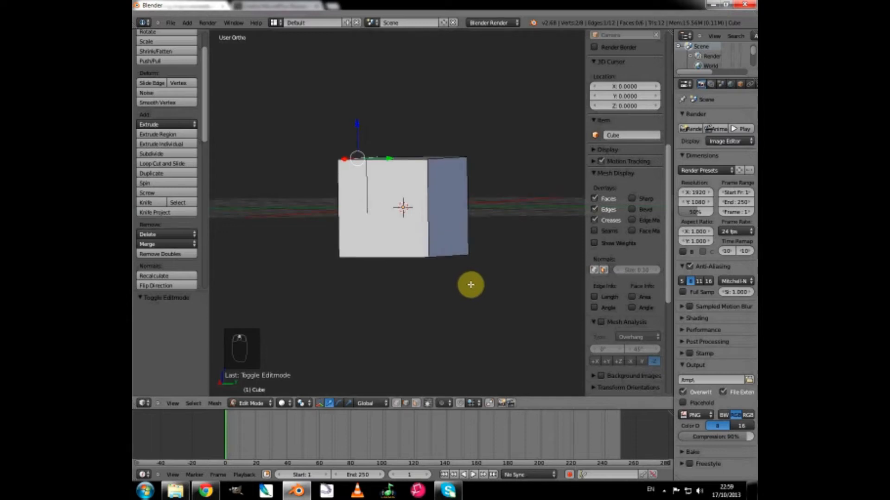
{"action": "middle_click_drag", "start_coordinate": [470, 284], "coordinate": [456, 289]}
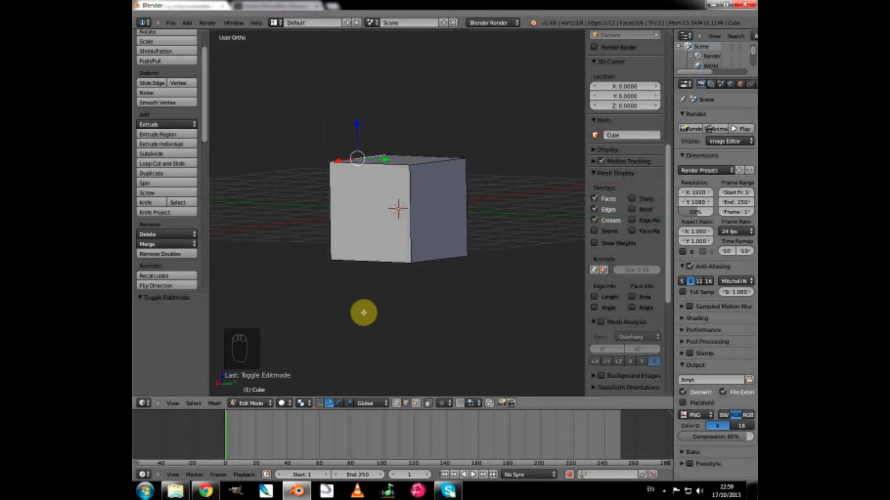
View the cube from the front, right and top in orthographic projection, ending on the right view.
{"action": "key", "text": "KP_1"}
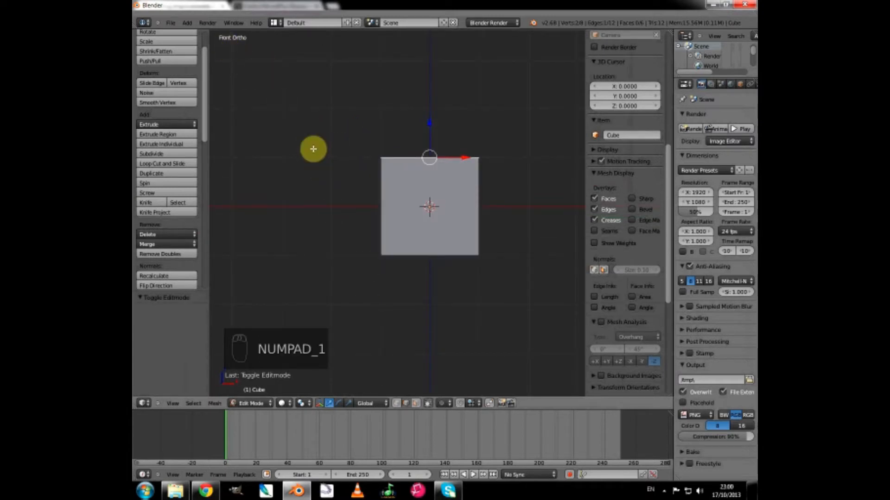
{"action": "key", "text": "KP_3"}
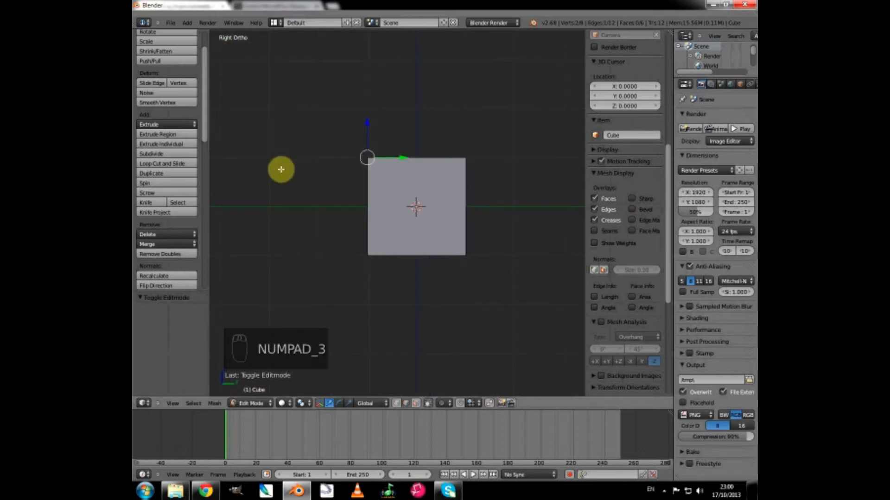
{"action": "key", "text": "KP_7"}
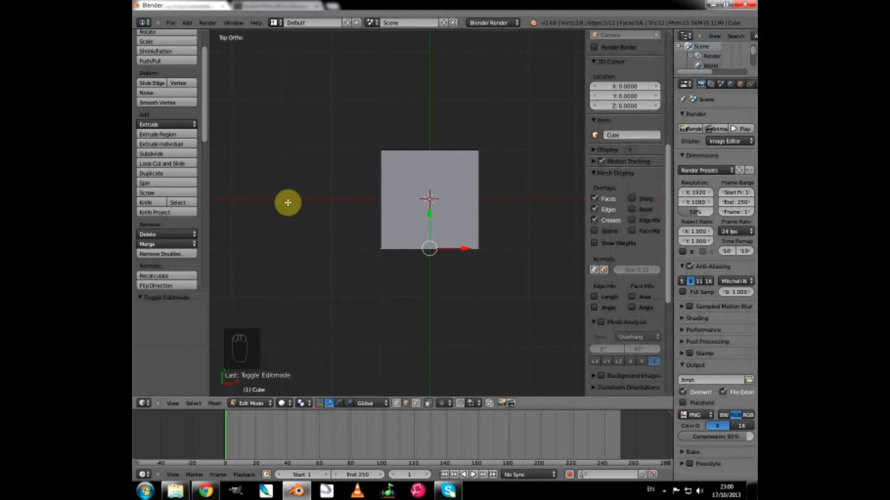
{"action": "key", "text": "KP_3"}
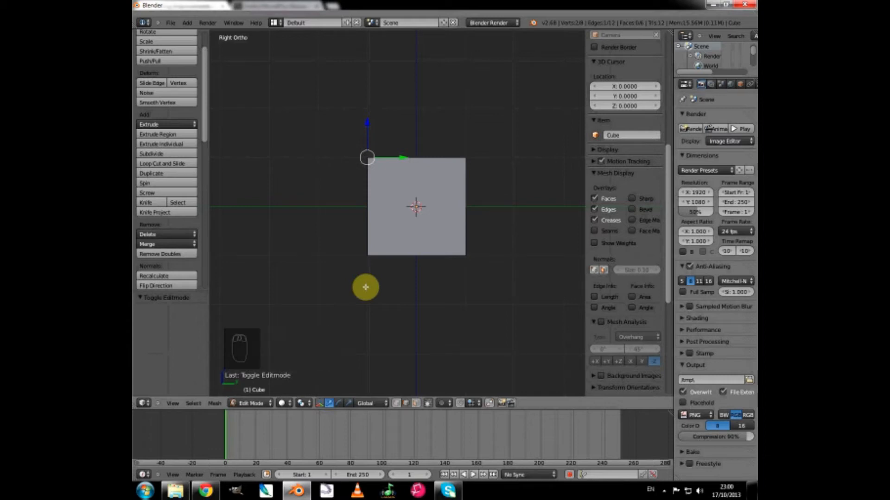
Examine the cube's right side and its surrounding grid at different zoom levels in the right orthographic view.
{"action": "scroll", "coordinate": [465, 309], "scroll_direction": "up", "scroll_amount": 2}
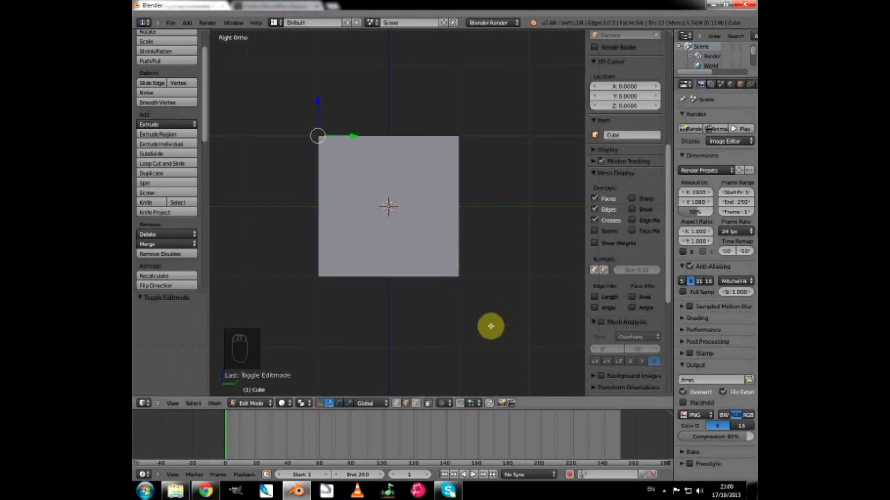
{"action": "scroll", "coordinate": [492, 335], "scroll_direction": "up", "scroll_amount": 2}
{"action": "middle_click_drag", "start_coordinate": [487, 322], "coordinate": [423, 311], "text": "shift"}
{"action": "scroll", "coordinate": [460, 311], "scroll_direction": "up", "scroll_amount": 4}
{"action": "scroll", "coordinate": [460, 312], "scroll_direction": "up", "scroll_amount": 1}
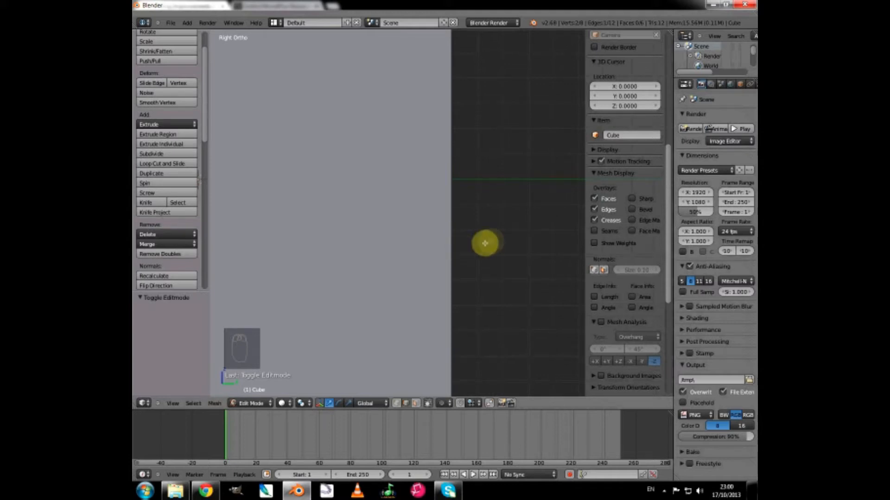
{"action": "scroll", "coordinate": [543, 247], "scroll_direction": "down", "scroll_amount": 1}
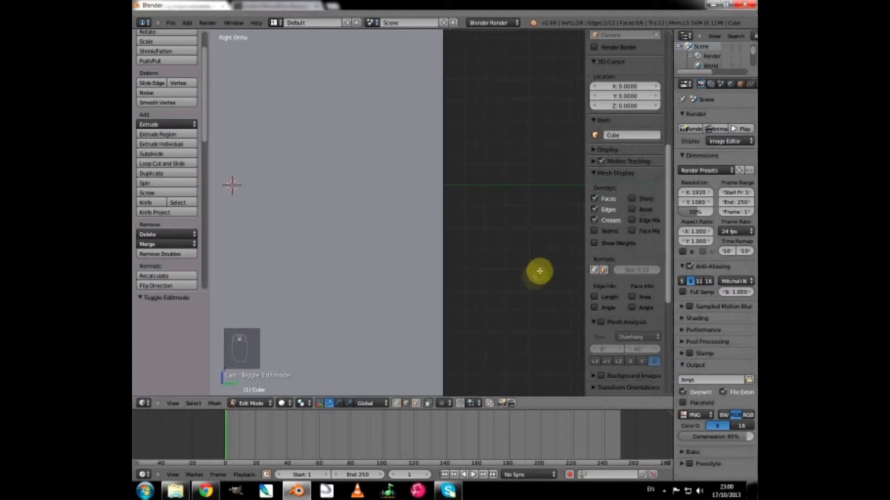
{"action": "middle_click_drag", "start_coordinate": [469, 281], "coordinate": [244, 264], "text": "shift"}
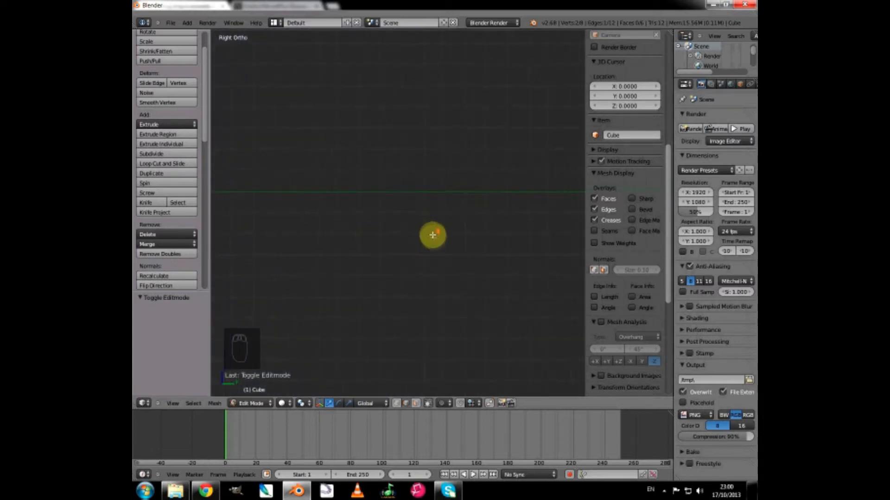
{"action": "scroll", "coordinate": [433, 236], "scroll_direction": "down", "scroll_amount": 2}
{"action": "scroll", "coordinate": [435, 243], "scroll_direction": "down", "scroll_amount": 1}
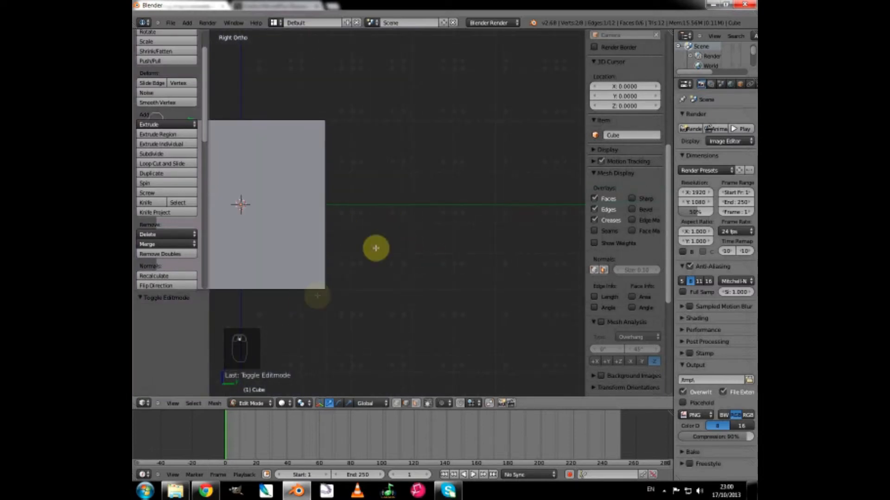
{"action": "middle_click_drag", "start_coordinate": [310, 307], "coordinate": [470, 306], "text": "shift"}
{"action": "scroll", "coordinate": [447, 336], "scroll_direction": "up", "scroll_amount": 2}
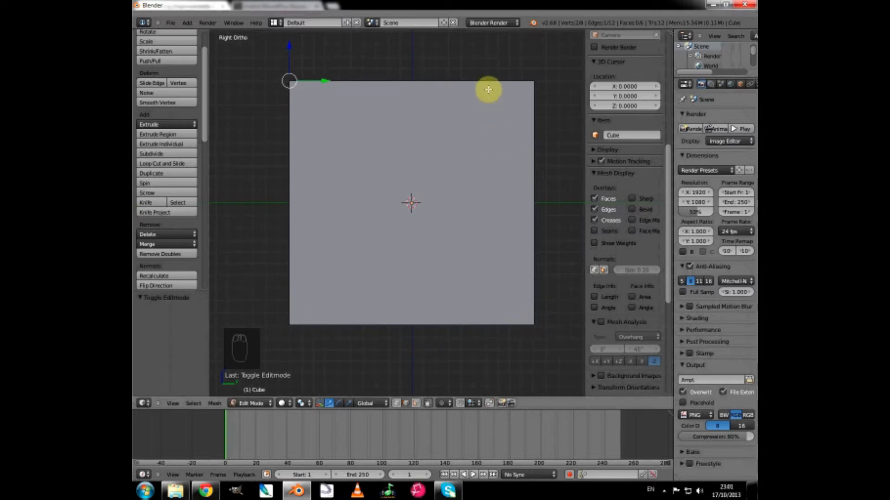
Switch to face selection, select the cube's bottom face and return to the right orthographic view.
{"action": "left_click", "coordinate": [416, 404]}
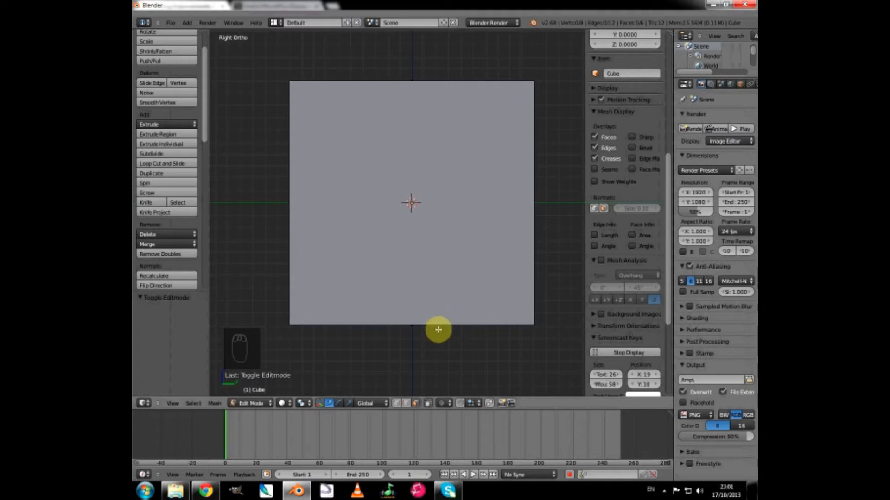
{"action": "scroll", "coordinate": [437, 329], "scroll_direction": "down", "scroll_amount": 3}
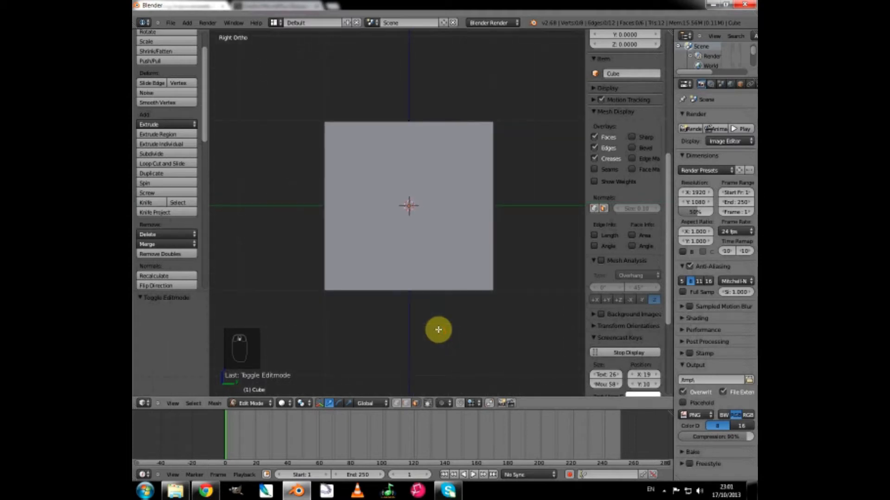
{"action": "middle_click_drag", "start_coordinate": [438, 329], "coordinate": [430, 295]}
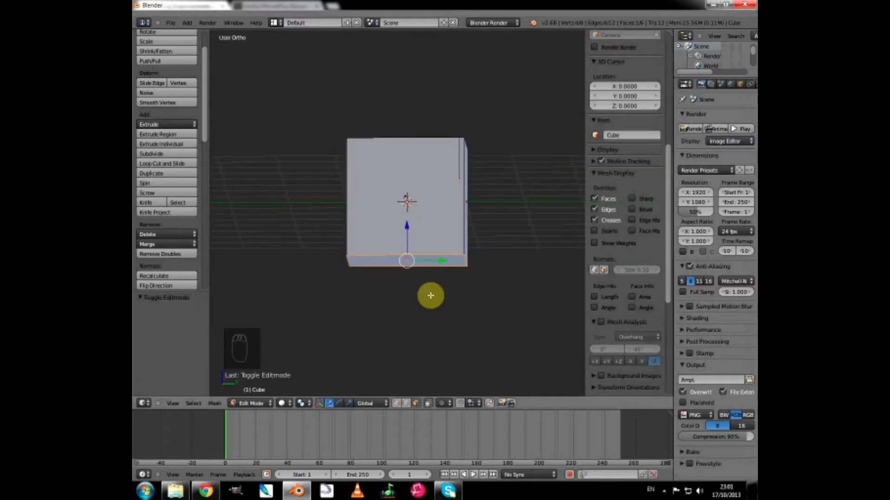
{"action": "key", "text": "KP_3"}
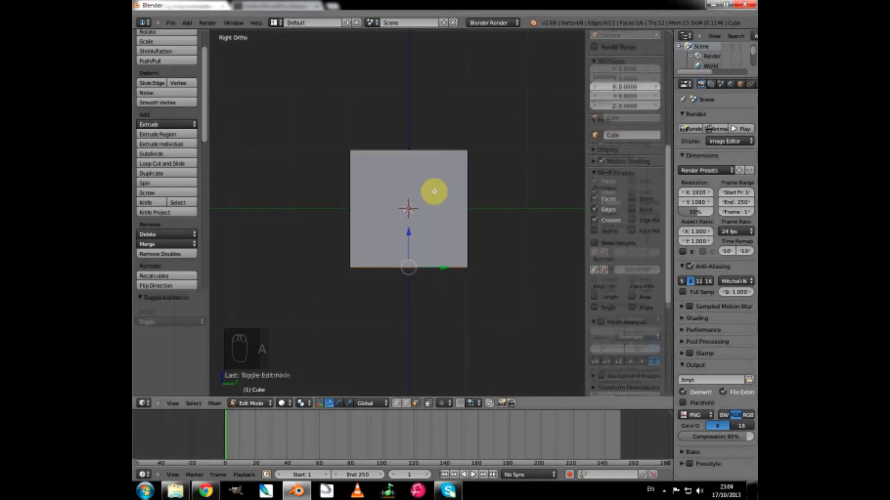
Clear the selection, select all of the cube's geometry and set the right orthographic view.
{"action": "key", "text": "a"}
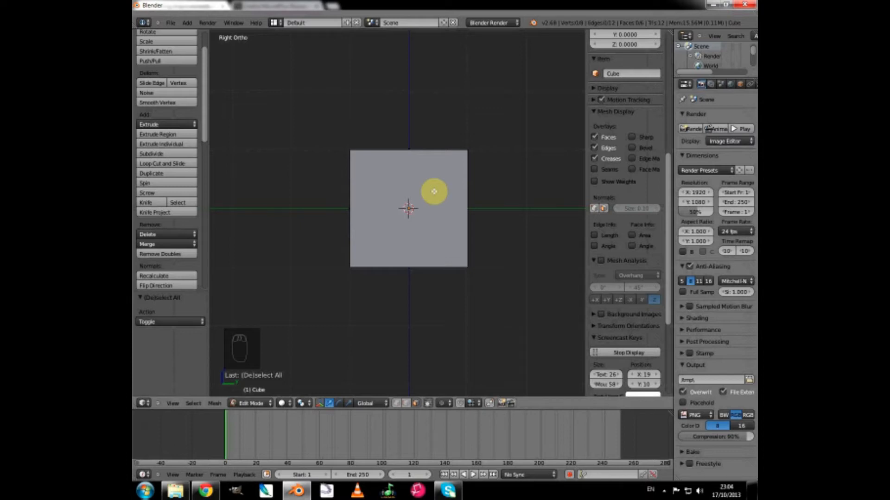
{"action": "key", "text": "a"}
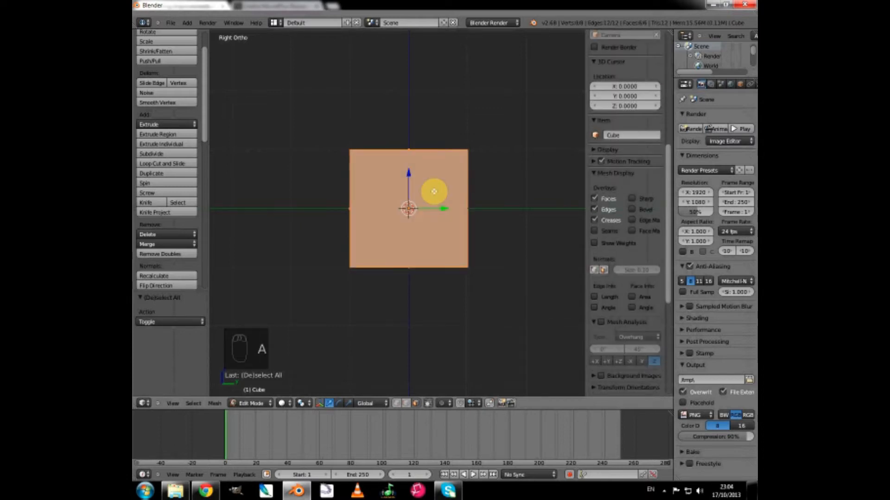
{"action": "middle_click_drag", "start_coordinate": [310, 188], "coordinate": [320, 204]}
{"action": "key", "text": "KP_3"}
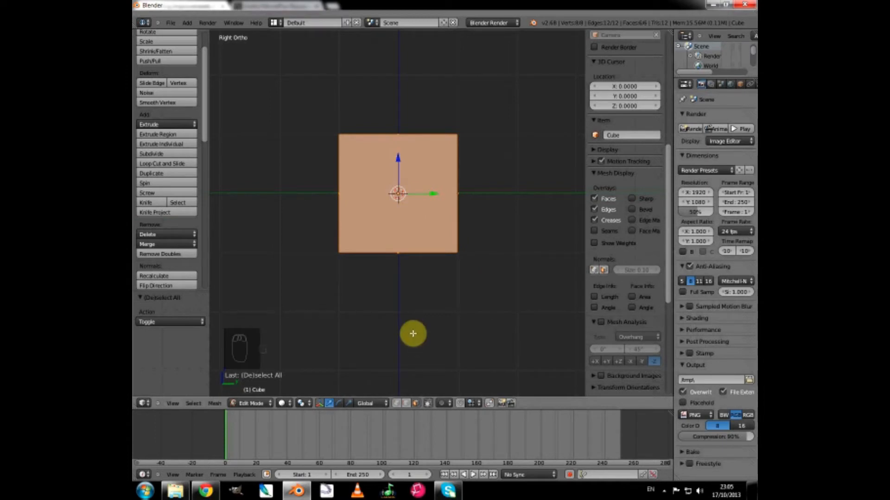
Move the whole selected cube mesh 1.3 units up along the global Z axis.
{"action": "key", "text": "g"}
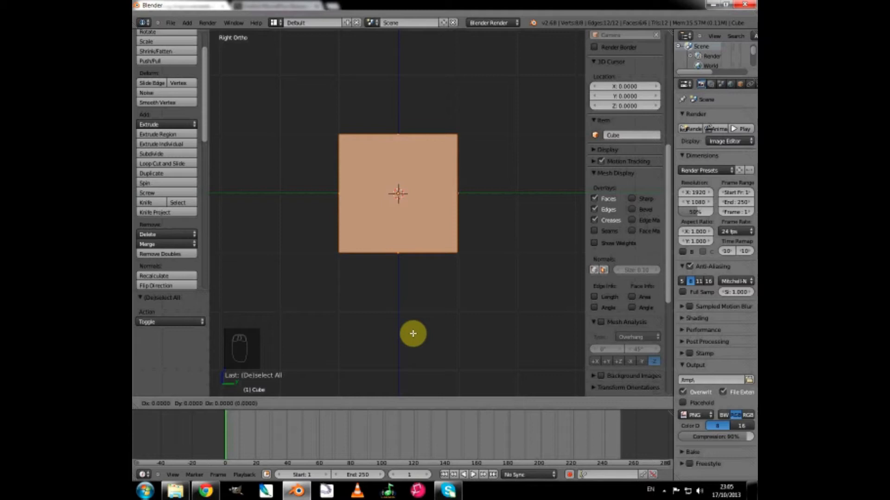
{"action": "key", "text": "z"}
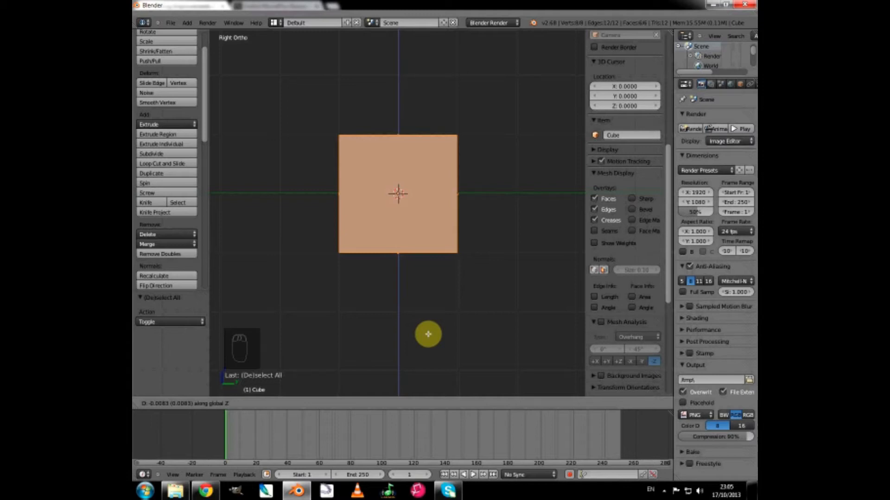
{"action": "key", "text": "1"}
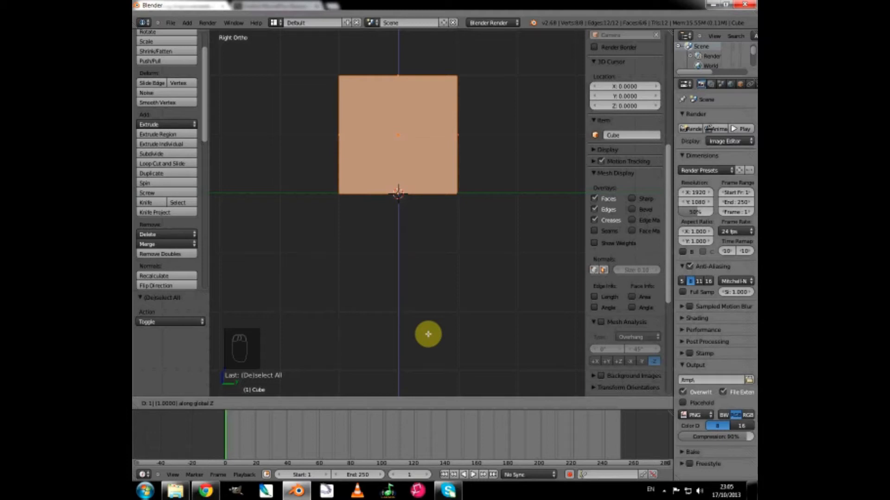
{"action": "type", "text": ".3"}
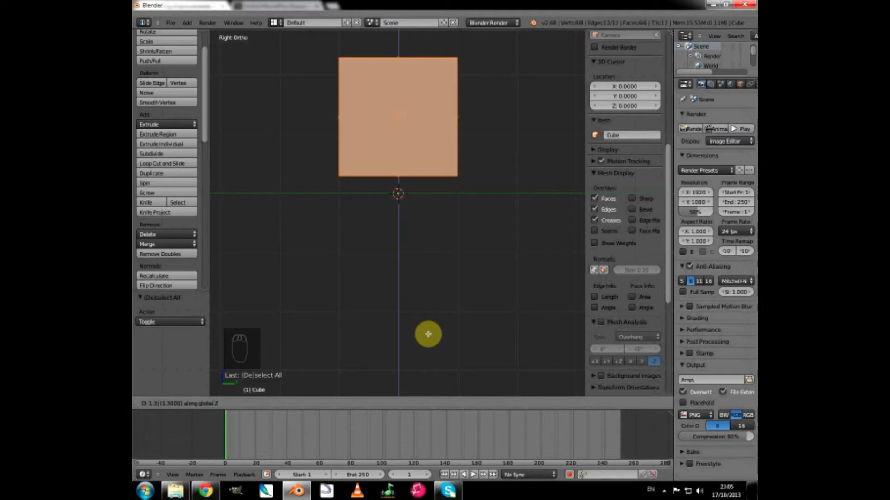
{"action": "left_click", "coordinate": [428, 334]}
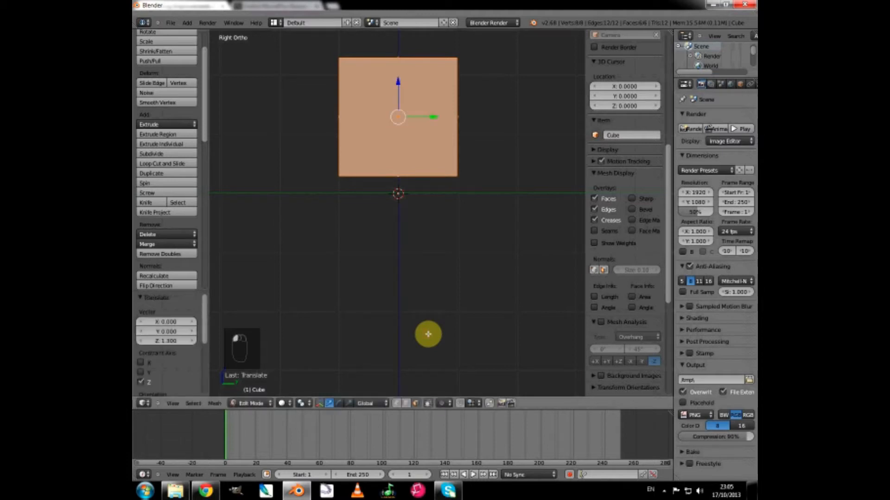
Undo the last operation and select only the cube's upper face.
{"action": "scroll", "coordinate": [428, 334], "scroll_direction": "up", "scroll_amount": 5}
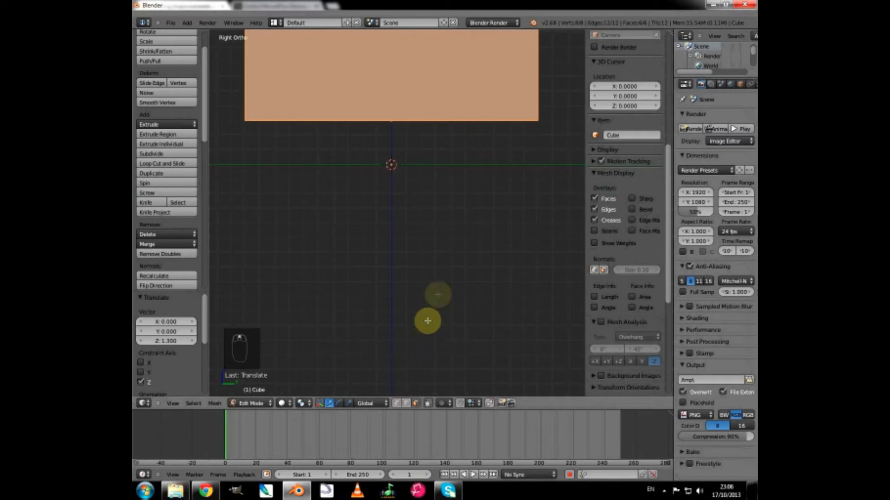
{"action": "middle_click_drag", "start_coordinate": [437, 248], "coordinate": [447, 350], "text": "shift"}
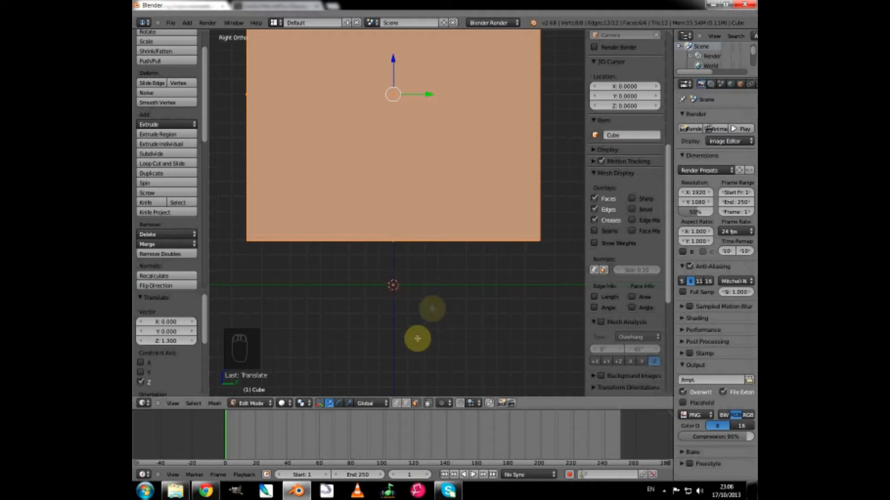
{"action": "scroll", "coordinate": [436, 305], "scroll_direction": "down", "scroll_amount": 3}
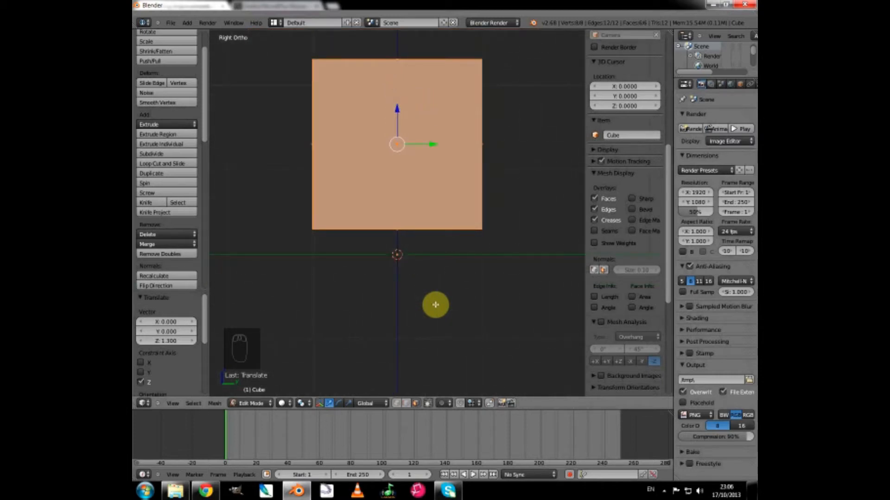
{"action": "scroll", "coordinate": [435, 304], "scroll_direction": "down", "scroll_amount": 4}
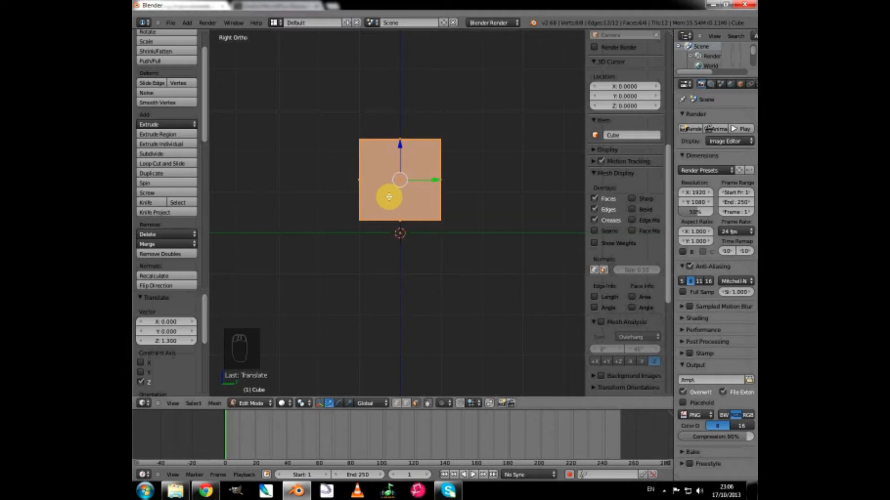
{"action": "key", "text": "ctrl+z"}
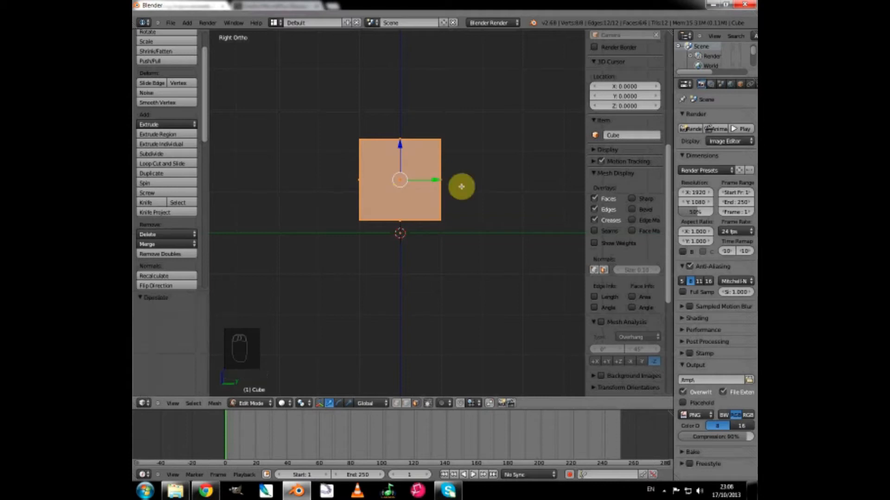
{"action": "middle_click_drag", "start_coordinate": [460, 185], "coordinate": [460, 209]}
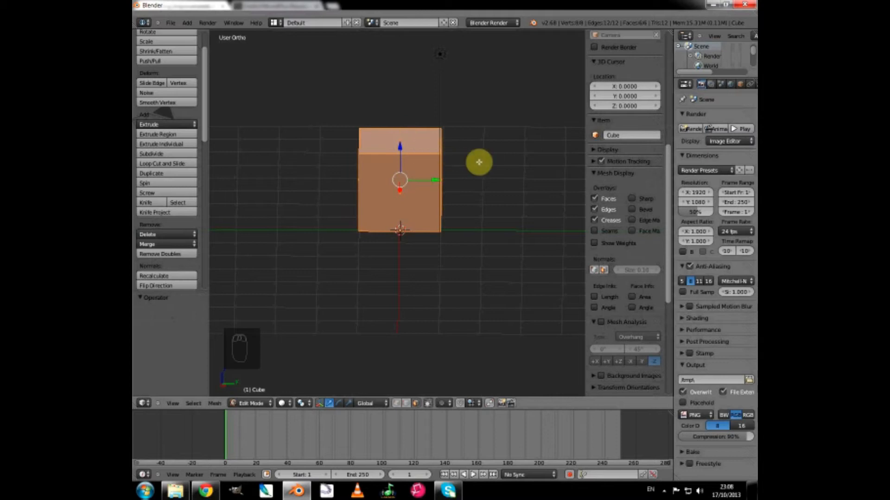
{"action": "right_click", "coordinate": [408, 140]}
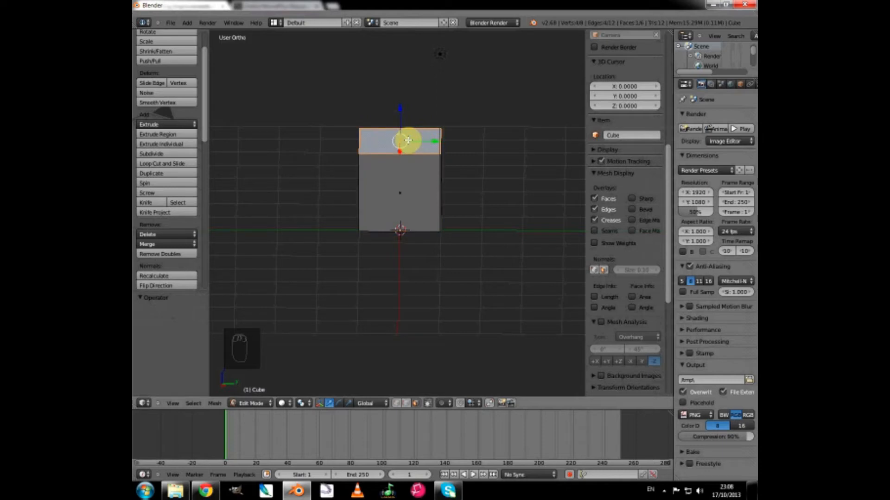
In the right orthographic view, move the cube's selected top face 1 unit down along the global Z axis.
{"action": "key", "text": "KP_3"}
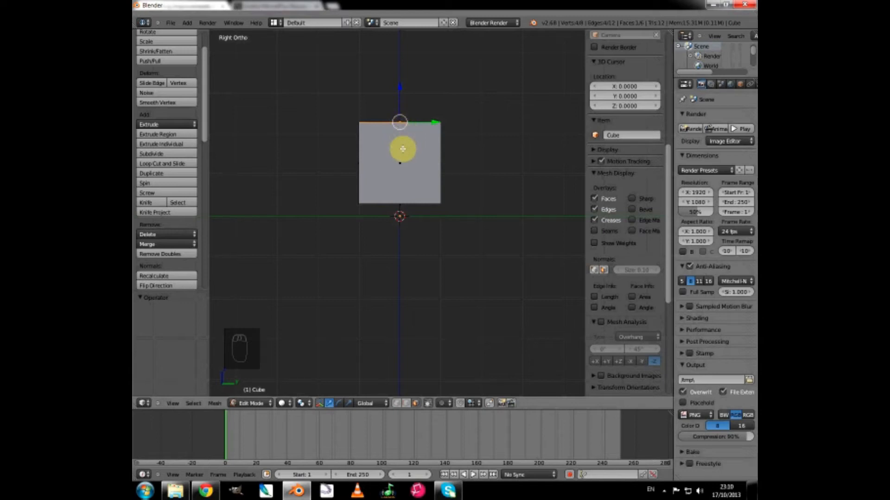
{"action": "key", "text": "g"}
{"action": "key", "text": "z"}
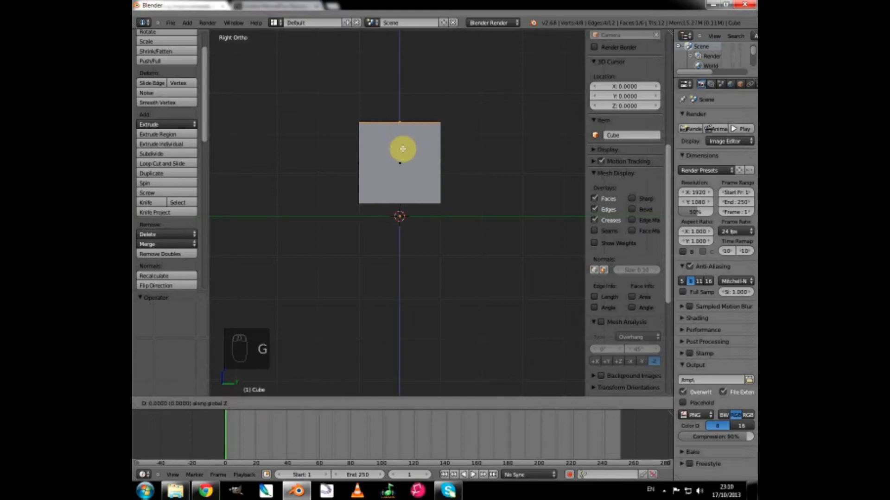
{"action": "key", "text": "1"}
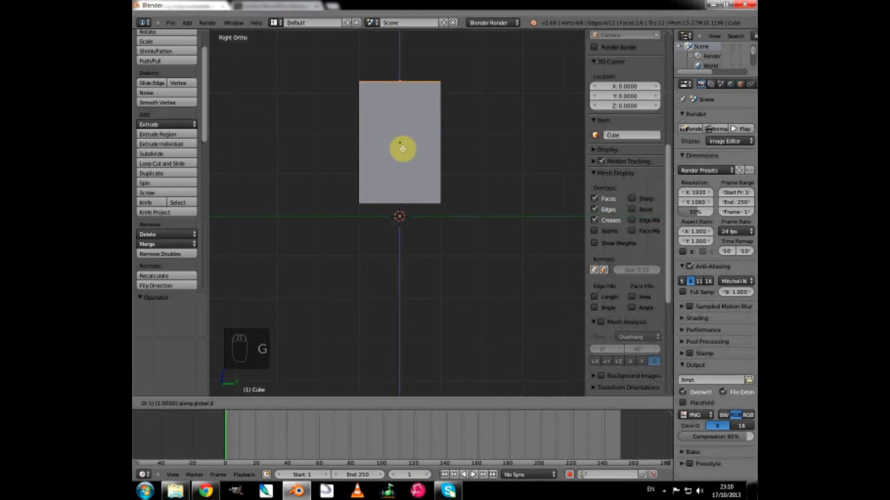
{"action": "left_click", "coordinate": [402, 148]}
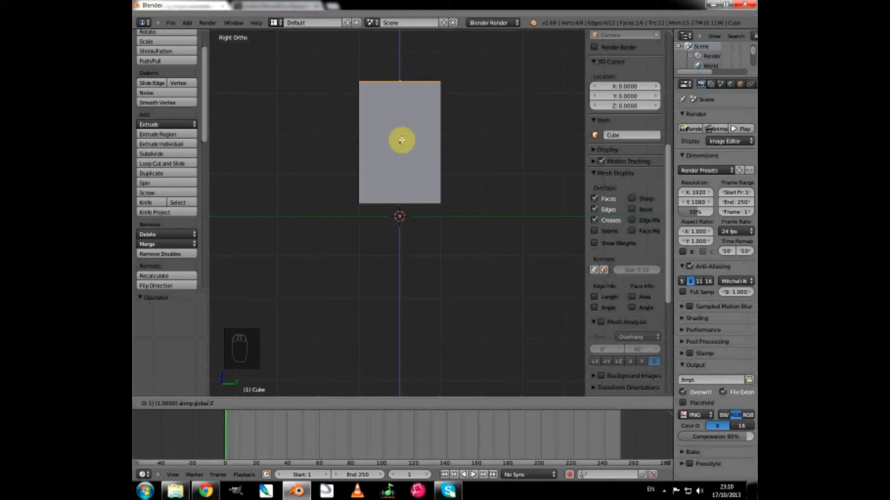
{"action": "key", "text": "minus"}
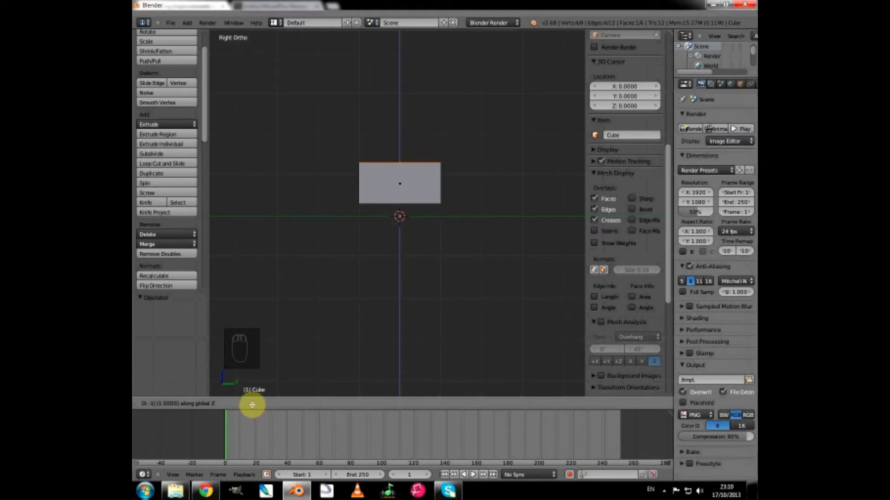
{"action": "key", "text": "Return"}
Extrude the top face 1 unit up along the Z axis.
{"action": "scroll", "coordinate": [398, 186], "scroll_direction": "up", "scroll_amount": 2}
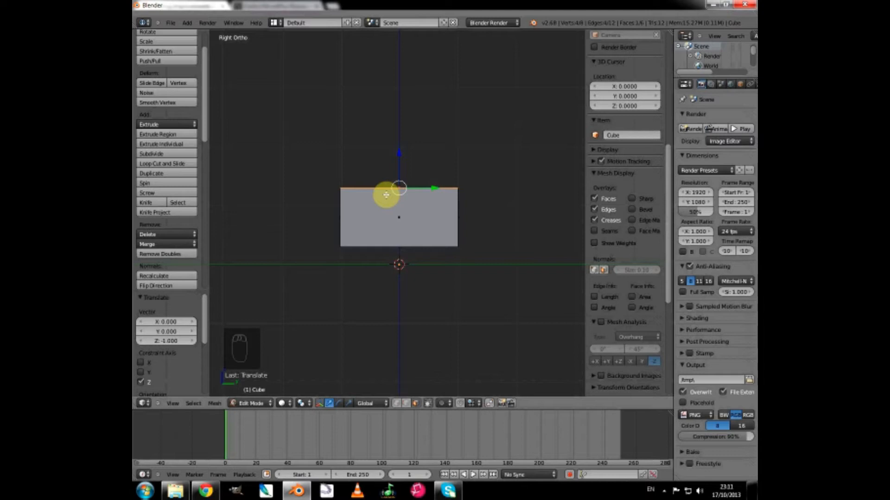
{"action": "key", "text": "e"}
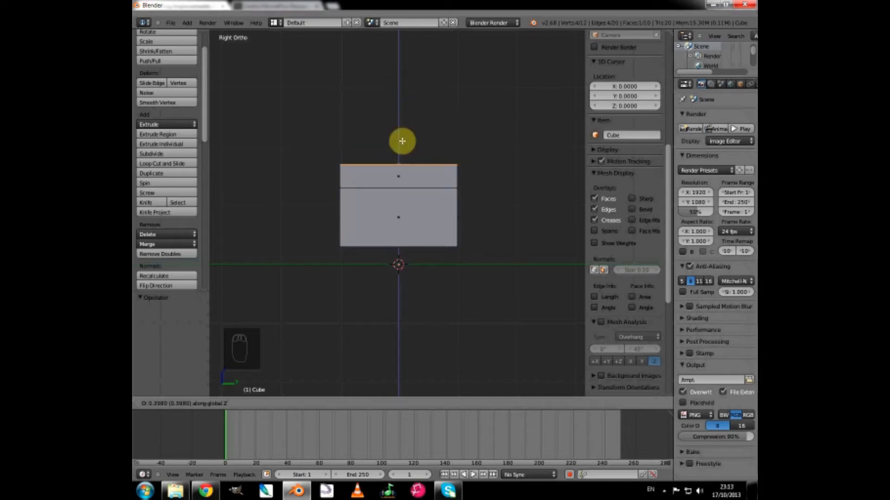
{"action": "key", "text": "1"}
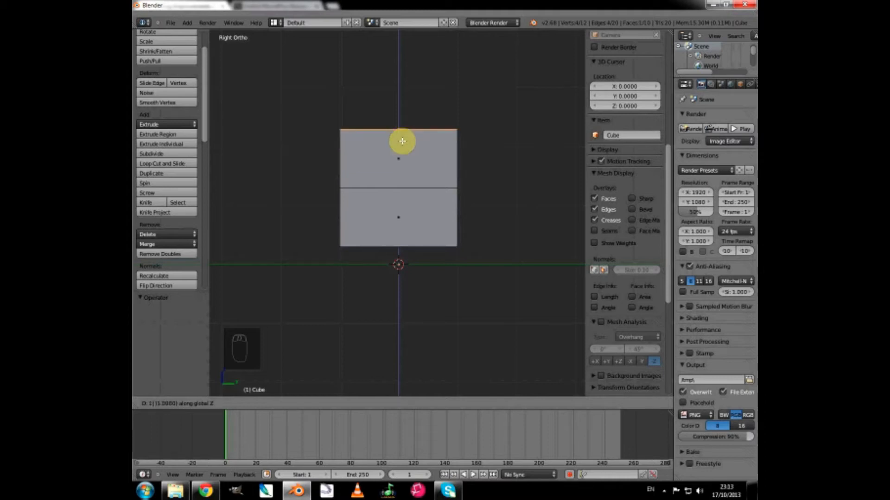
{"action": "left_click", "coordinate": [401, 141]}
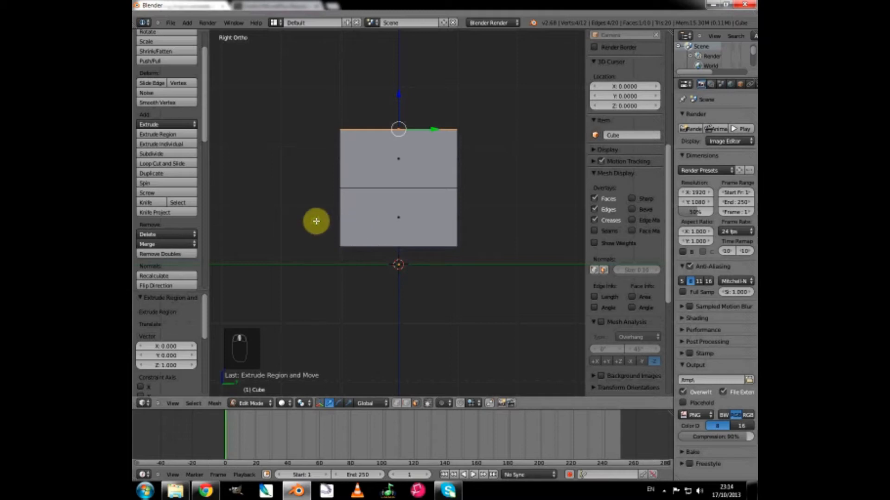
Select the lower face on the negative Y side and move it -1 unit along the global Y axis in the right view.
{"action": "middle_click_drag", "start_coordinate": [318, 222], "coordinate": [322, 220]}
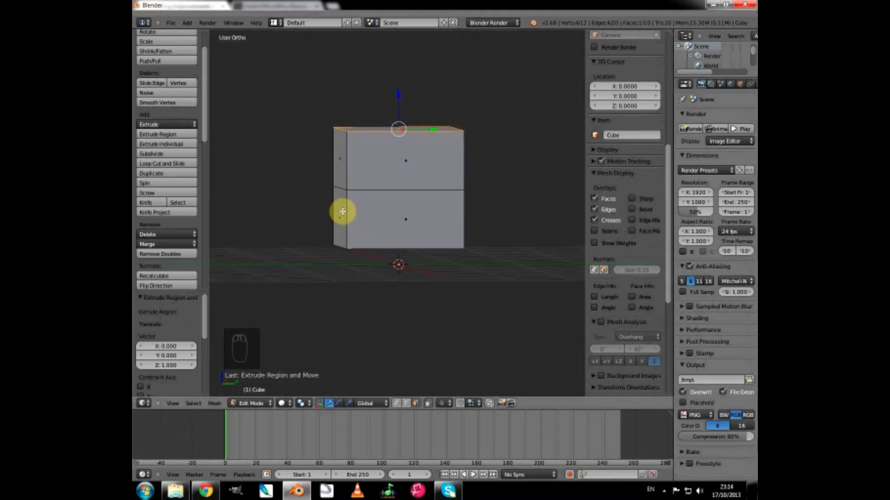
{"action": "right_click", "coordinate": [342, 211]}
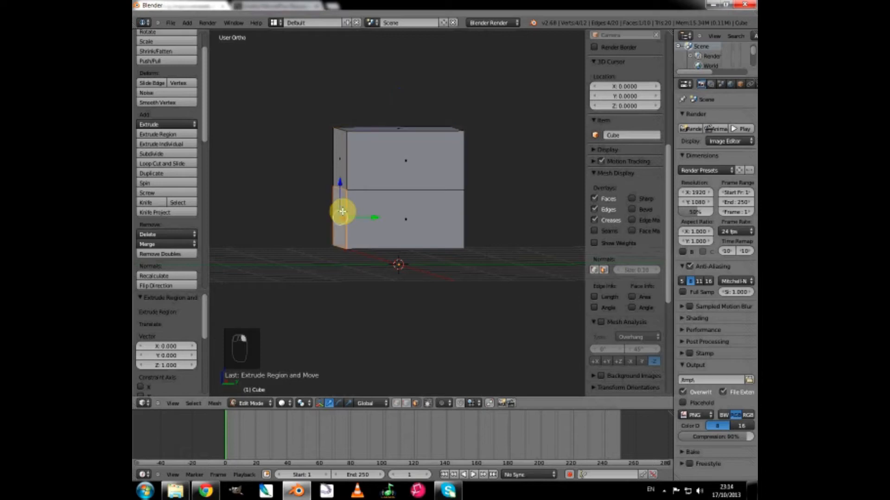
{"action": "key", "text": "KP_3"}
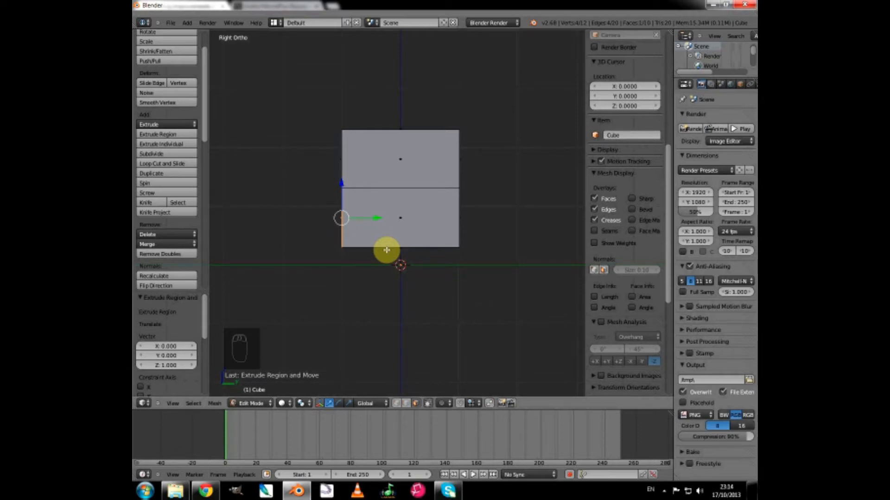
{"action": "key", "text": "g"}
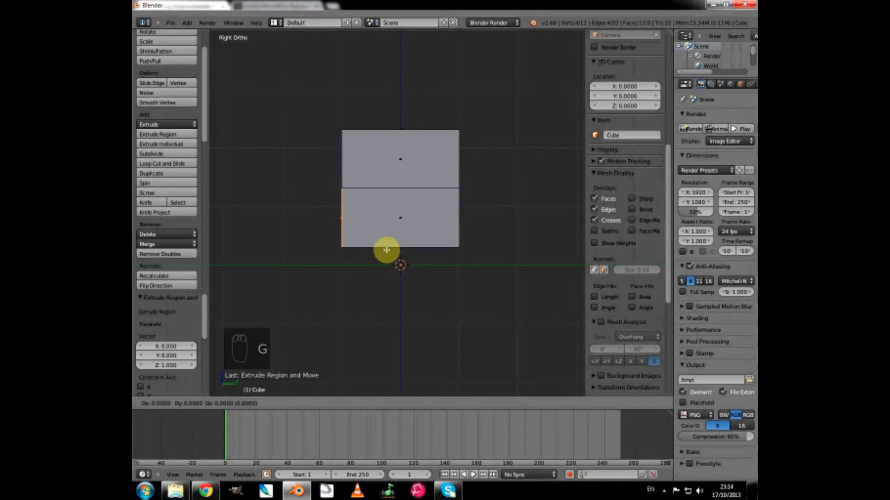
{"action": "key", "text": "y"}
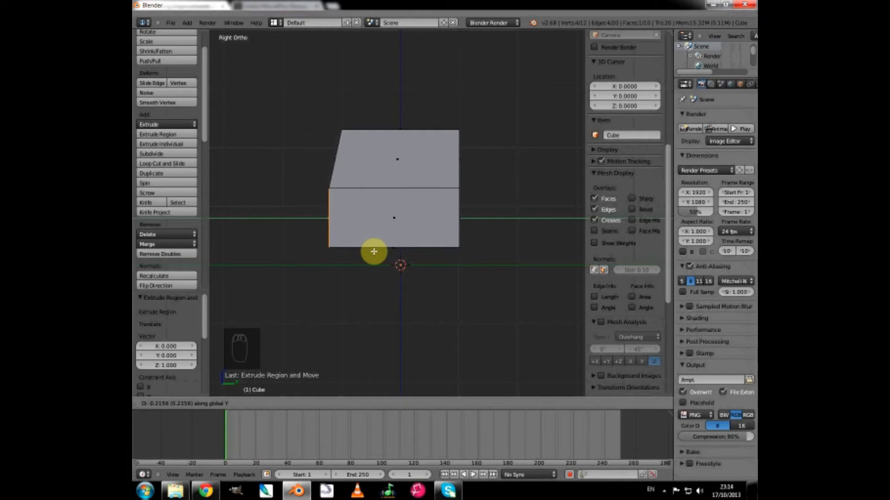
{"action": "type", "text": "0"}
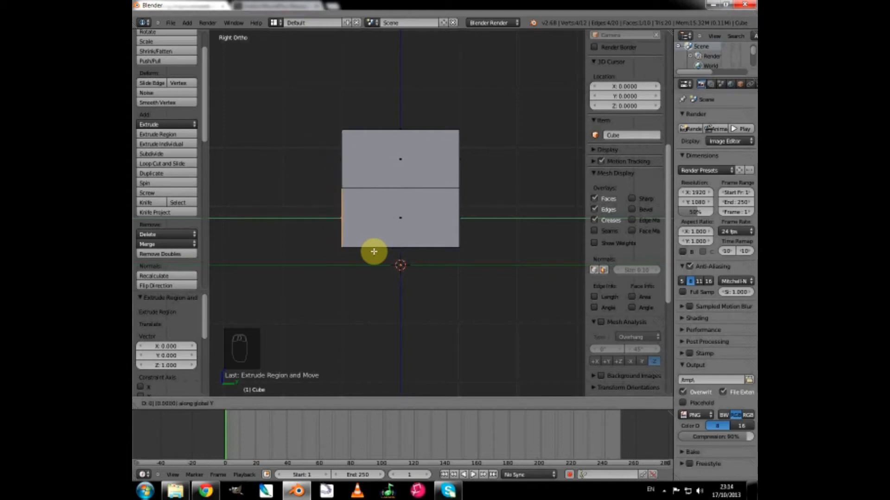
{"action": "type", "text": "-1"}
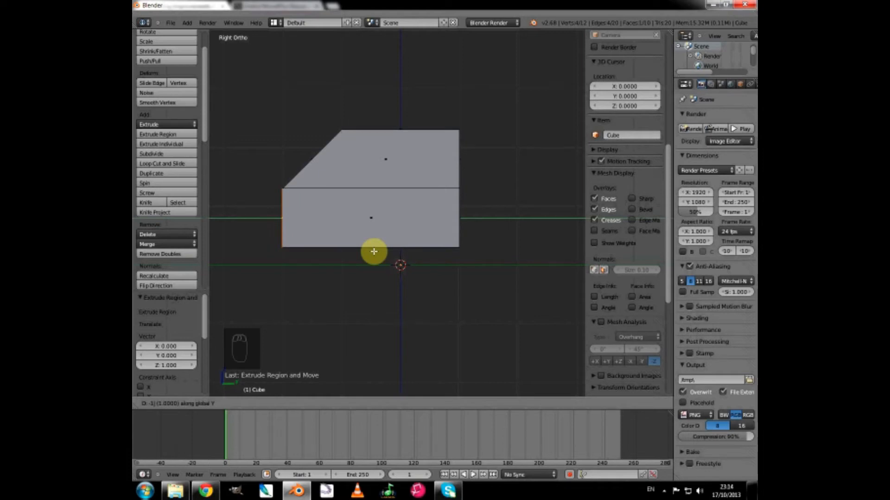
{"action": "key", "text": "Return"}
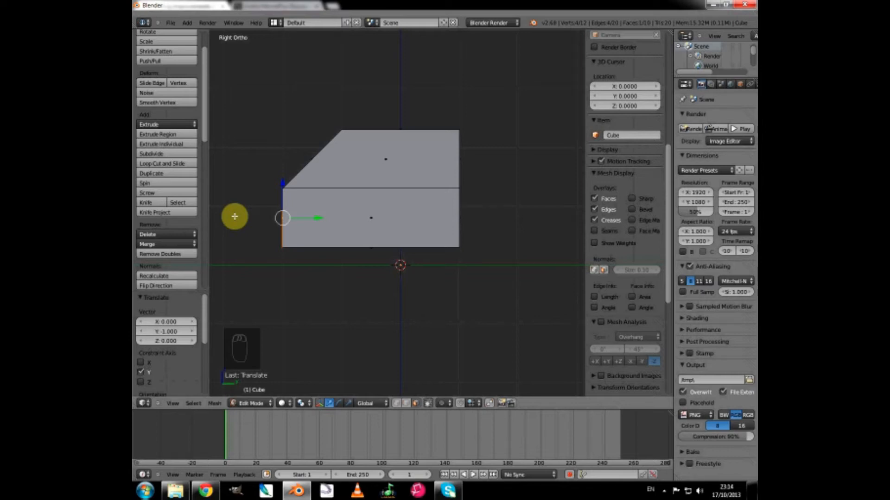
Extrude the lower front face by -0.8 units along the global Y axis.
{"action": "key", "text": "e"}
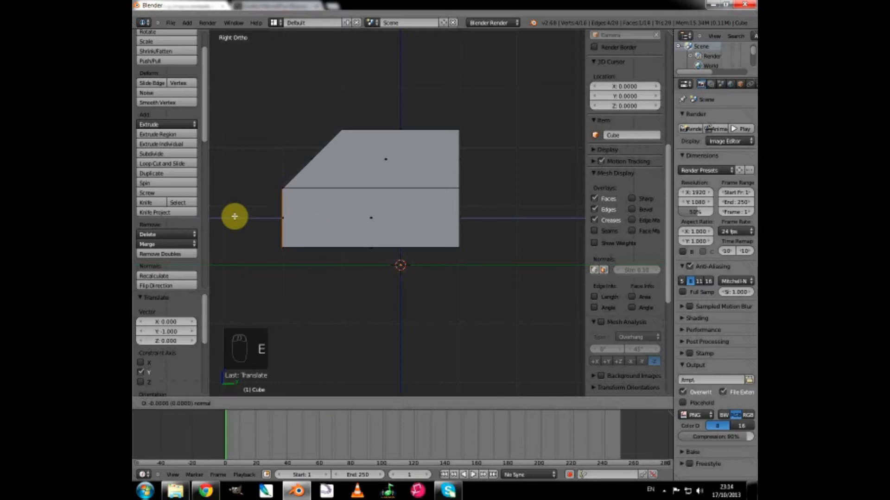
{"action": "key", "text": "y"}
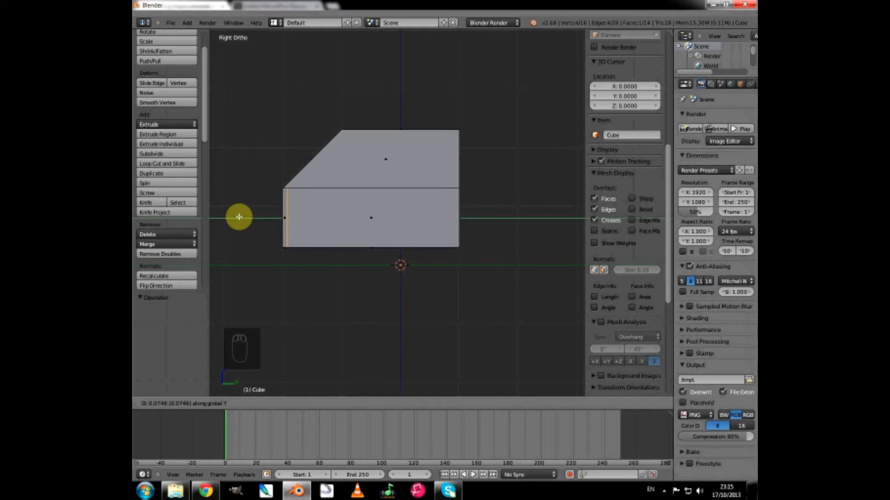
{"action": "key", "text": "0"}
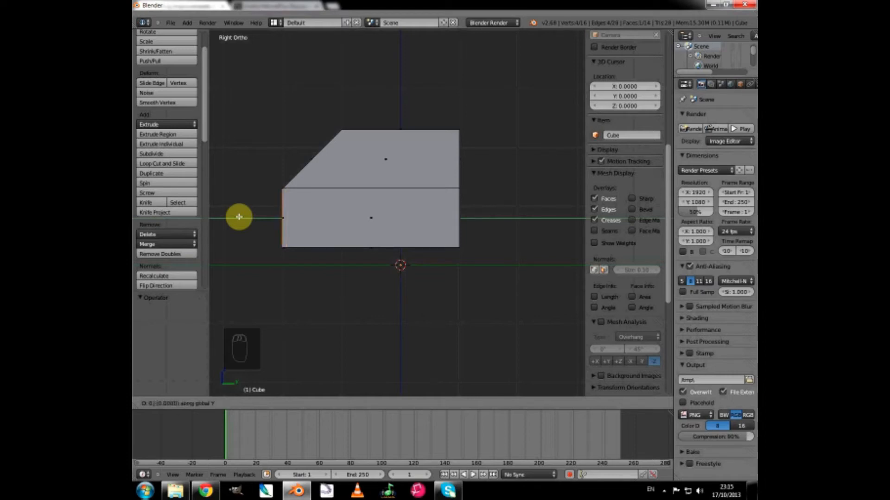
{"action": "key", "text": "period"}
{"action": "key", "text": "8"}
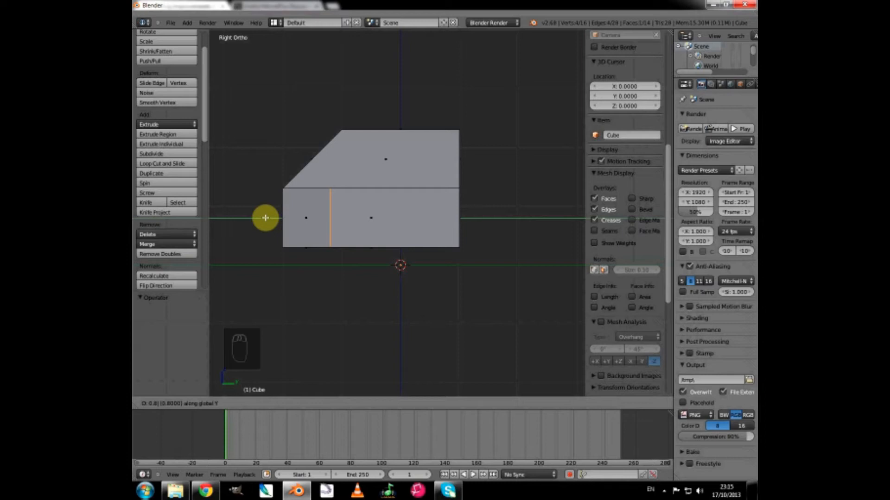
{"action": "key", "text": "minus"}
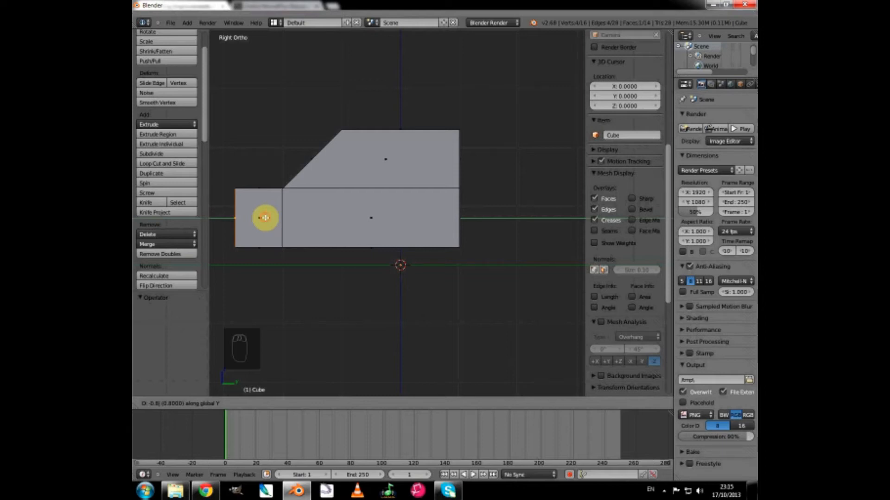
{"action": "left_click", "coordinate": [265, 217]}
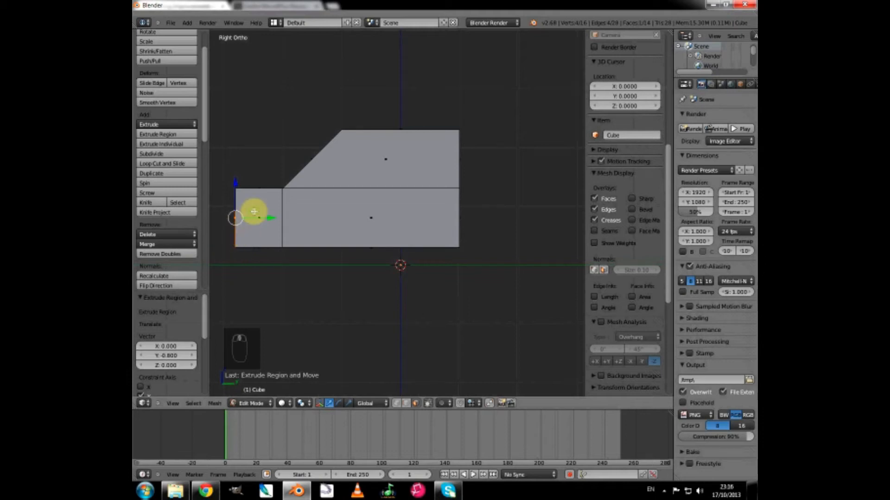
{"action": "middle_click_drag", "start_coordinate": [254, 212], "coordinate": [312, 209], "text": "shift"}
{"action": "scroll", "coordinate": [238, 266], "scroll_direction": "up", "scroll_amount": 4}
{"action": "middle_click_drag", "start_coordinate": [385, 269], "coordinate": [593, 269], "text": "shift"}
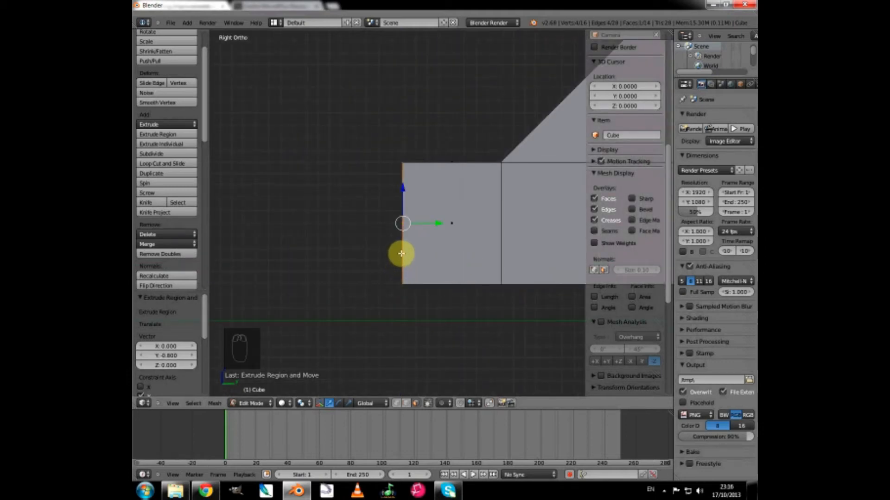
{"action": "scroll", "coordinate": [385, 254], "scroll_direction": "down", "scroll_amount": 1}
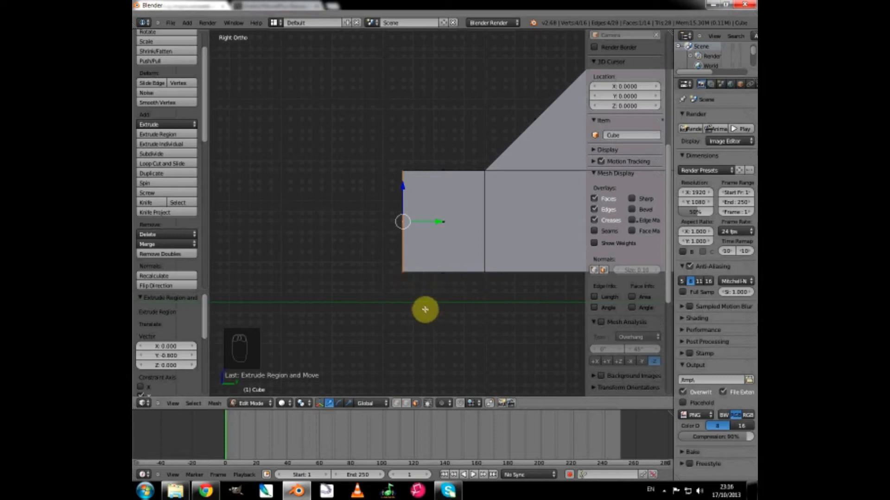
{"action": "scroll", "coordinate": [424, 308], "scroll_direction": "down", "scroll_amount": 3}
{"action": "middle_click_drag", "start_coordinate": [530, 294], "coordinate": [363, 303], "text": "shift"}
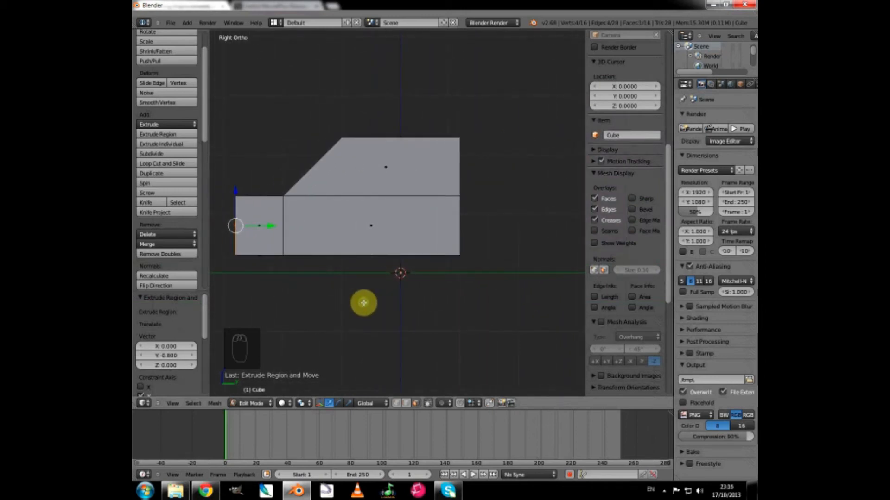
Select the lower face on the positive Y side and extrude it 1 unit along the Y axis in the right view.
{"action": "middle_click_drag", "start_coordinate": [458, 280], "coordinate": [449, 224]}
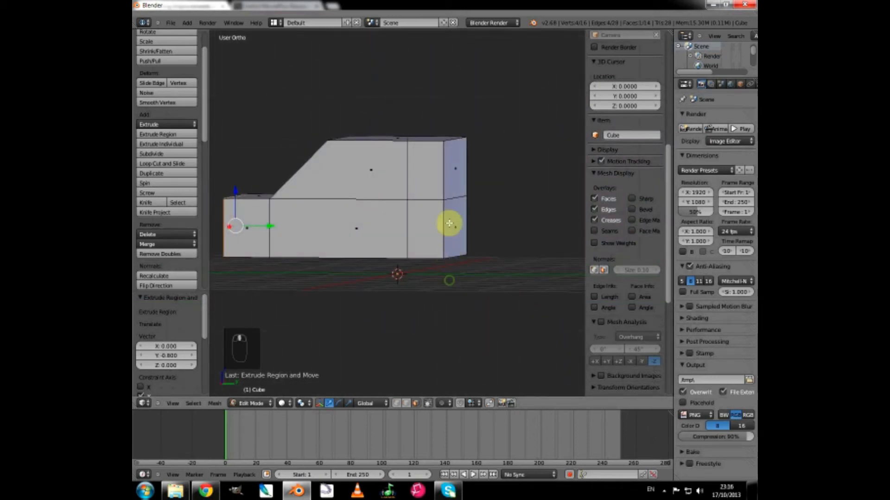
{"action": "right_click", "coordinate": [456, 218]}
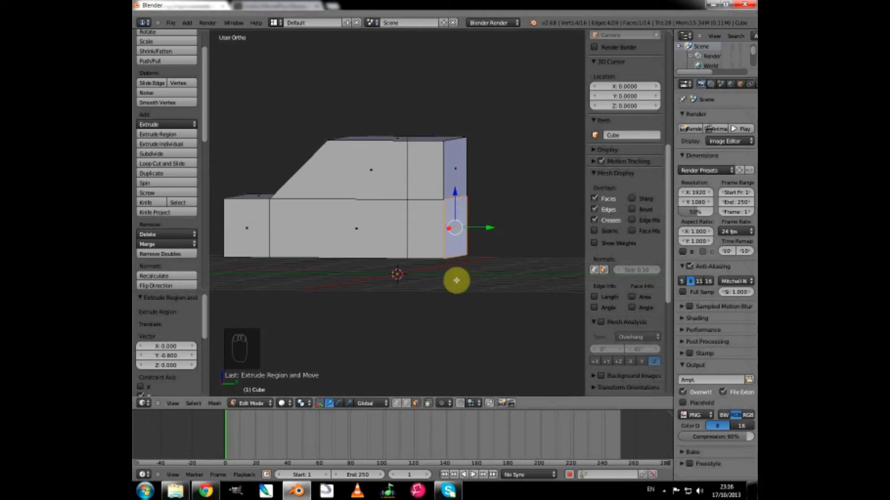
{"action": "key", "text": "KP_3"}
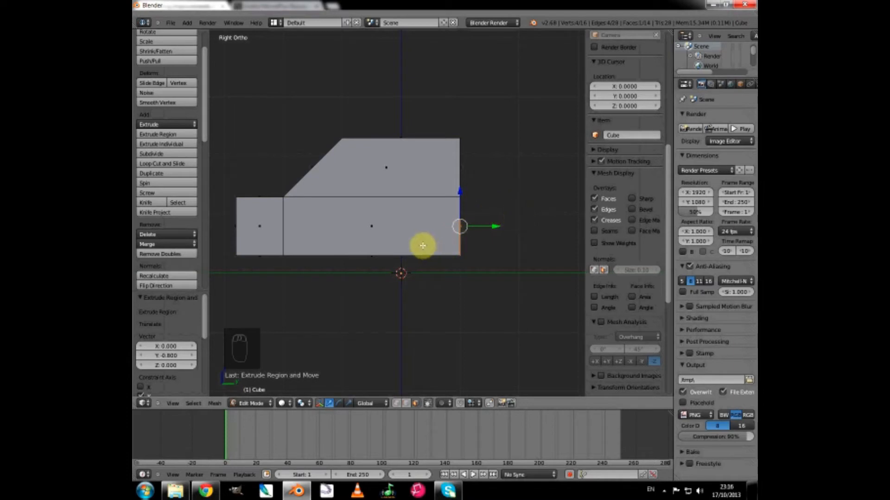
{"action": "key", "text": "e"}
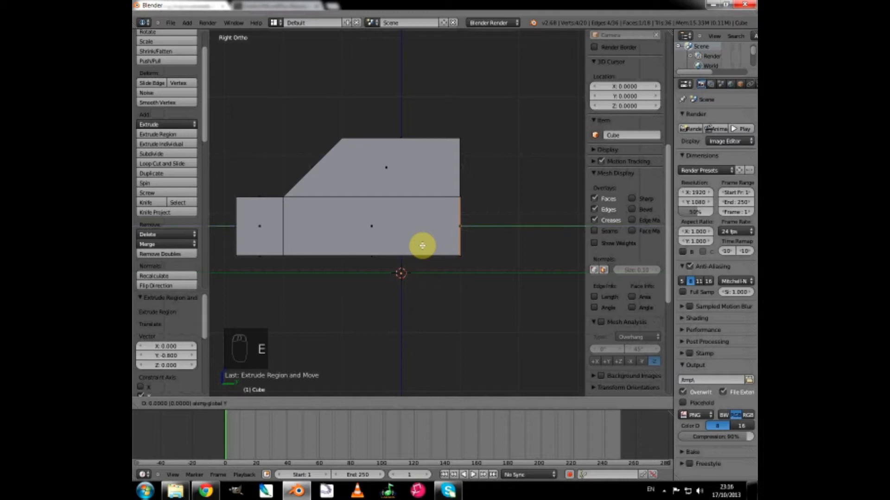
{"action": "key", "text": "1"}
{"action": "left_click", "coordinate": [422, 245]}
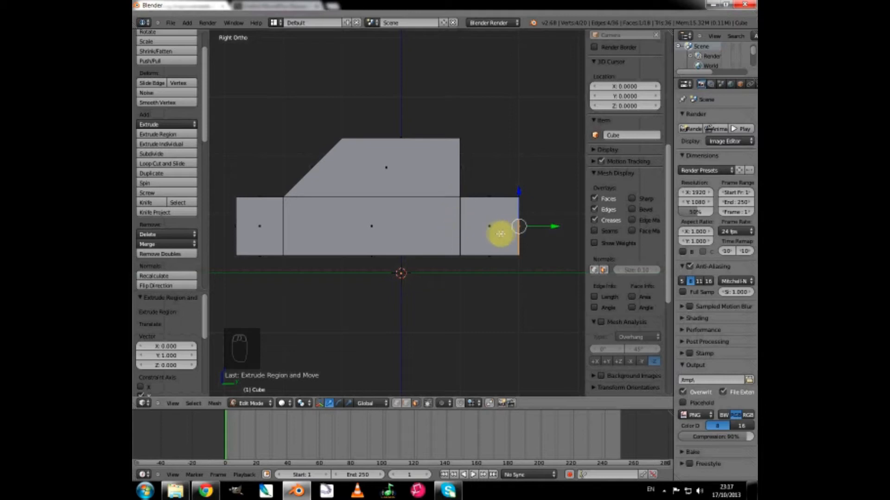
Select the roof's rear edge in edge mode and move it about -0.49 units along the global Y axis in the right view.
{"action": "scroll", "coordinate": [419, 155], "scroll_direction": "down", "scroll_amount": 3}
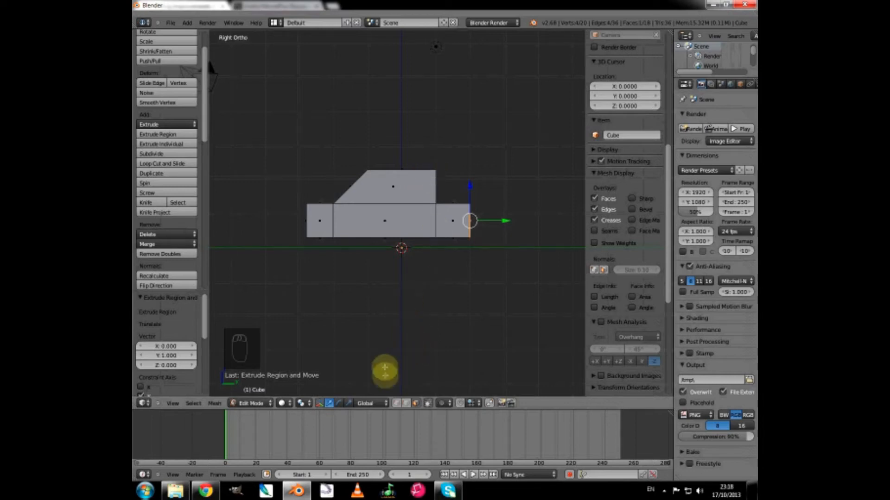
{"action": "left_click", "coordinate": [406, 406]}
{"action": "middle_click_drag", "start_coordinate": [446, 258], "coordinate": [442, 279]}
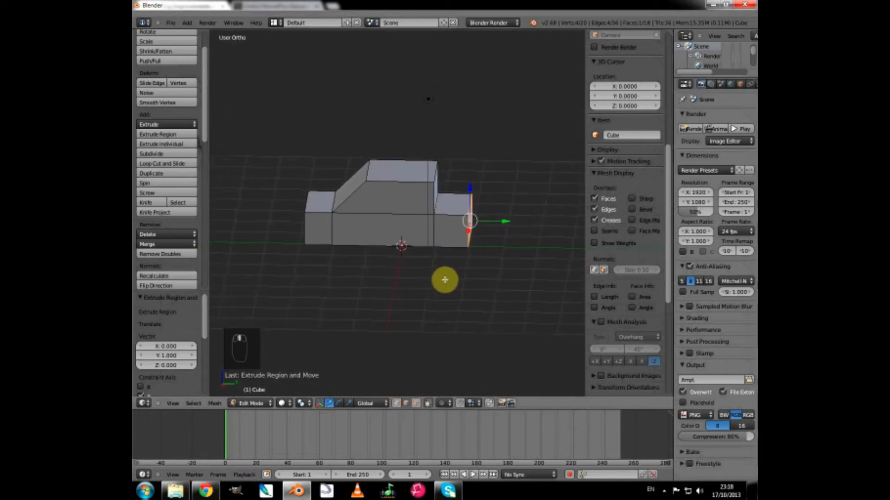
{"action": "right_click", "coordinate": [434, 174]}
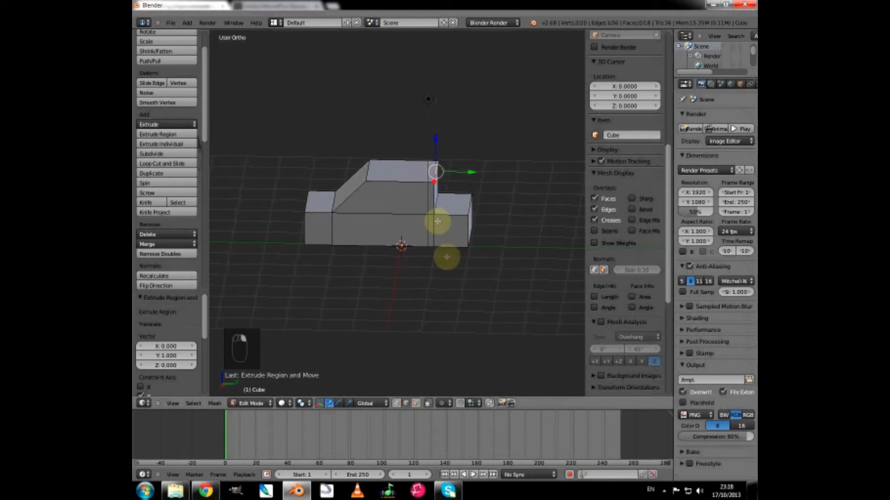
{"action": "middle_click_drag", "start_coordinate": [463, 272], "coordinate": [465, 268]}
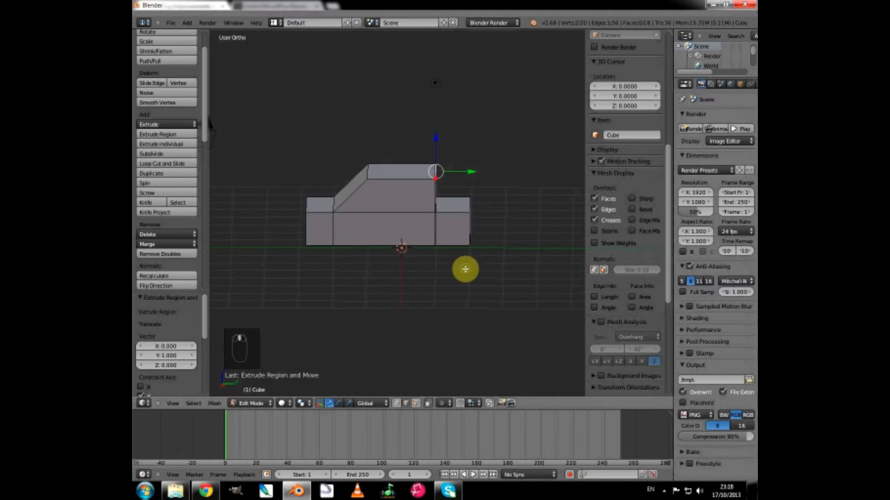
{"action": "key", "text": "KP_3"}
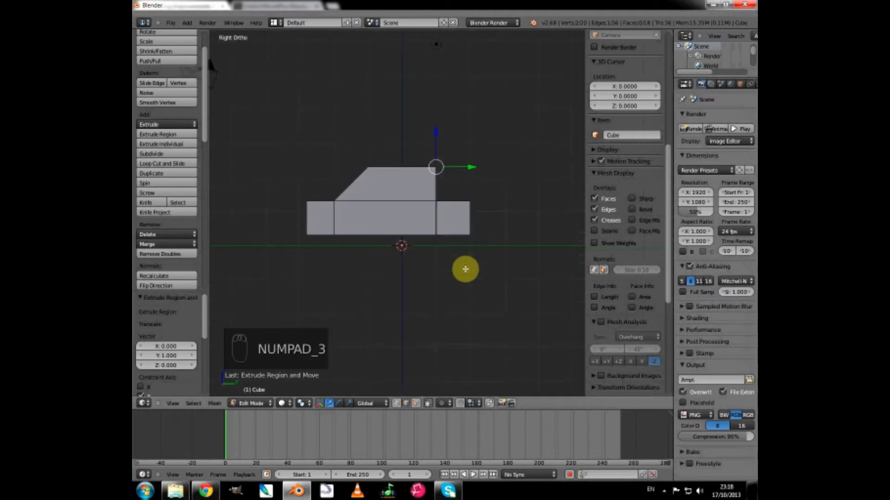
{"action": "key", "text": "g"}
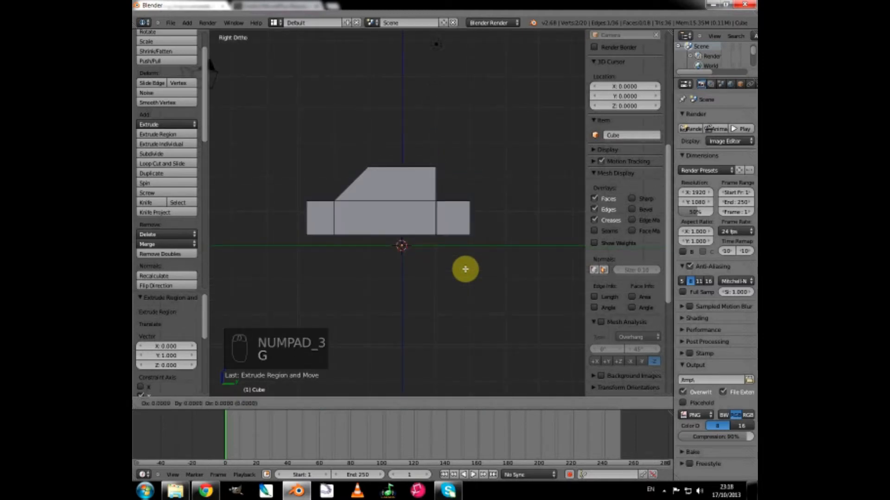
{"action": "middle_click", "coordinate": [465, 269]}
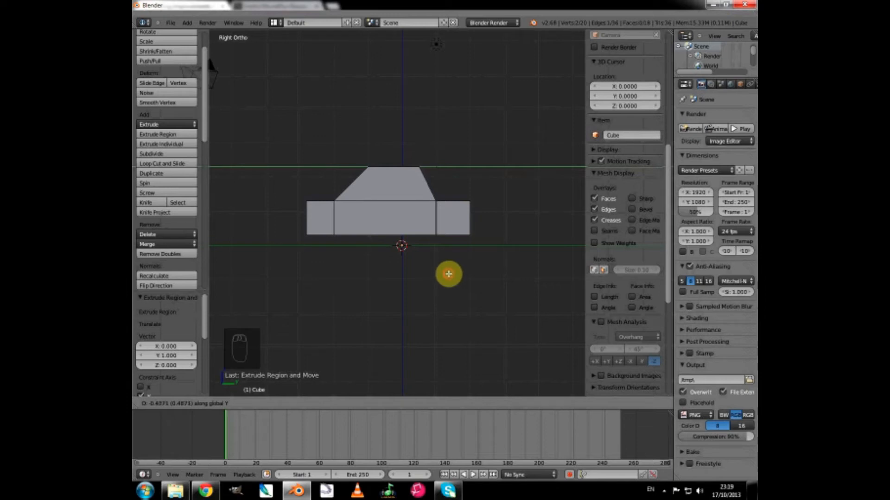
{"action": "left_click", "coordinate": [449, 274]}
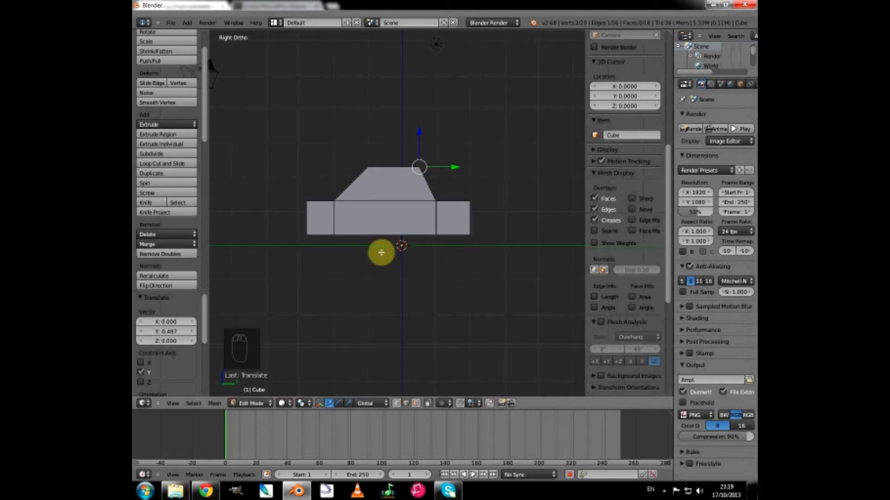
Add a single centred loop cut running vertically through the cabin and the middle body section.
{"action": "scroll", "coordinate": [381, 252], "scroll_direction": "up", "scroll_amount": 2}
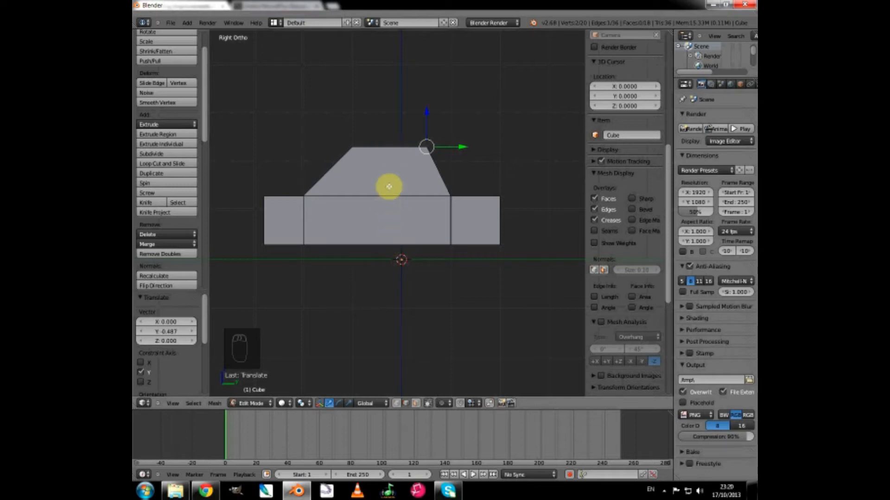
{"action": "key", "text": "ctrl+r"}
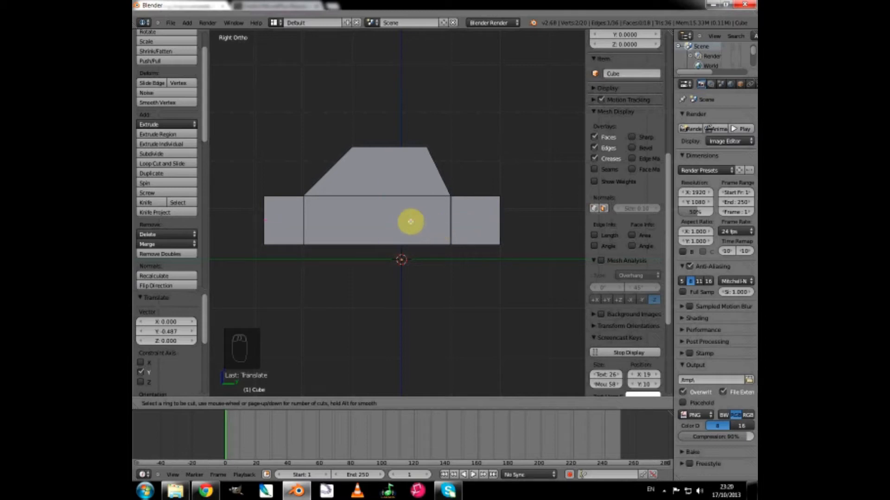
{"action": "left_click", "coordinate": [377, 198]}
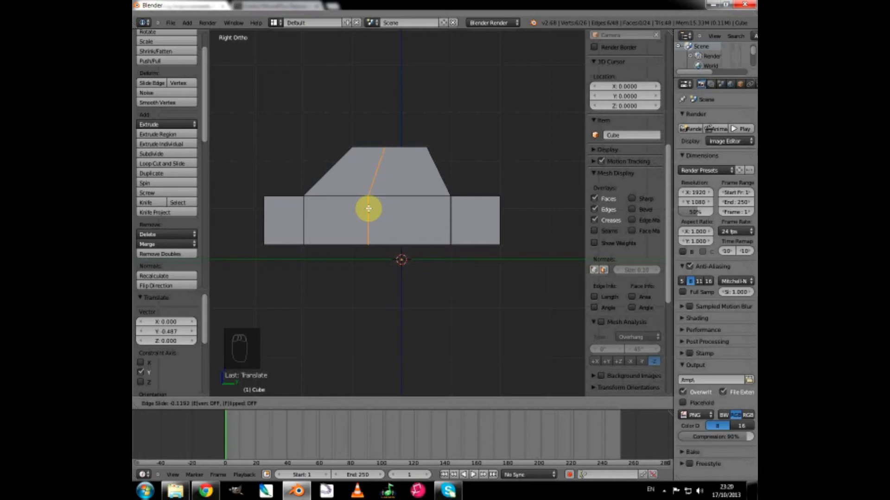
{"action": "left_click", "coordinate": [368, 209]}
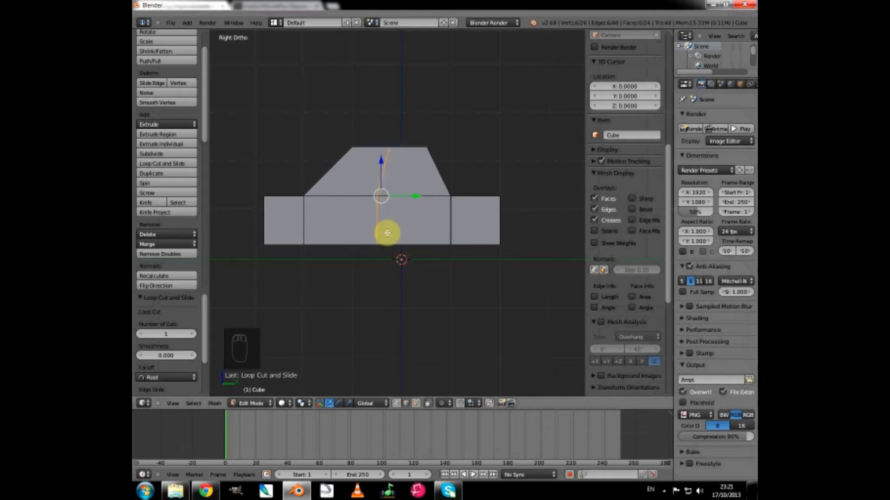
Straighten the new edge loop by scaling it to 0 along the global Y axis.
{"action": "key", "text": "s"}
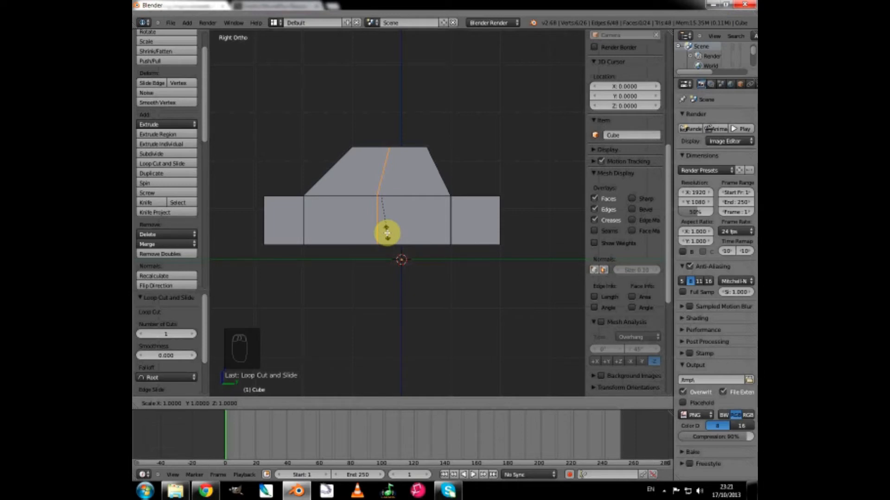
{"action": "key", "text": "y"}
{"action": "key", "text": "0"}
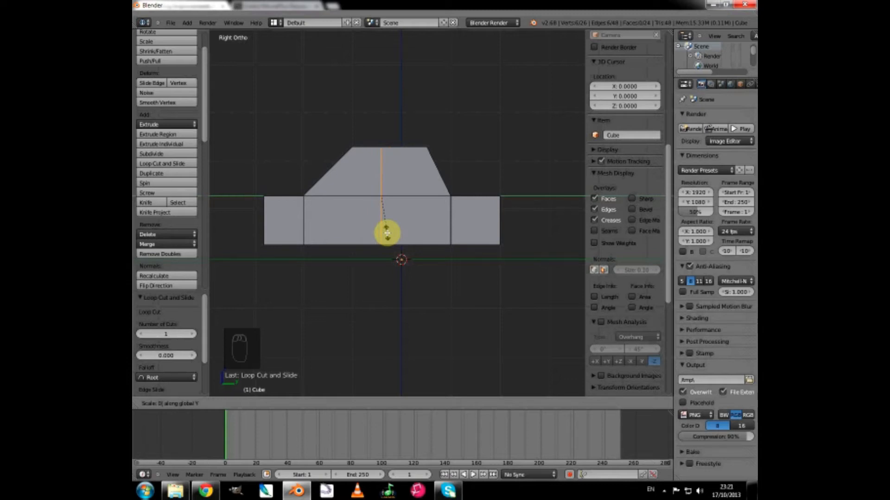
{"action": "key", "text": "Return"}
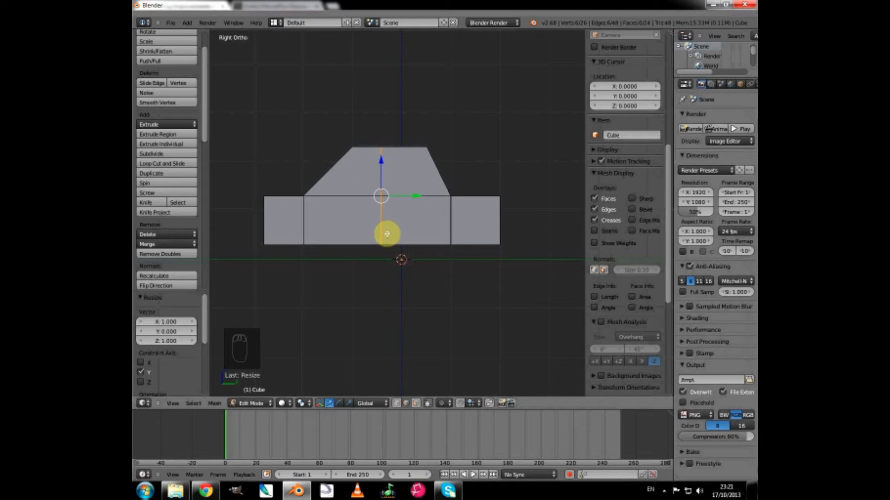
Select the upper and lower front door faces on the car's side and inset them together by about 0.047.
{"action": "left_click", "coordinate": [415, 403]}
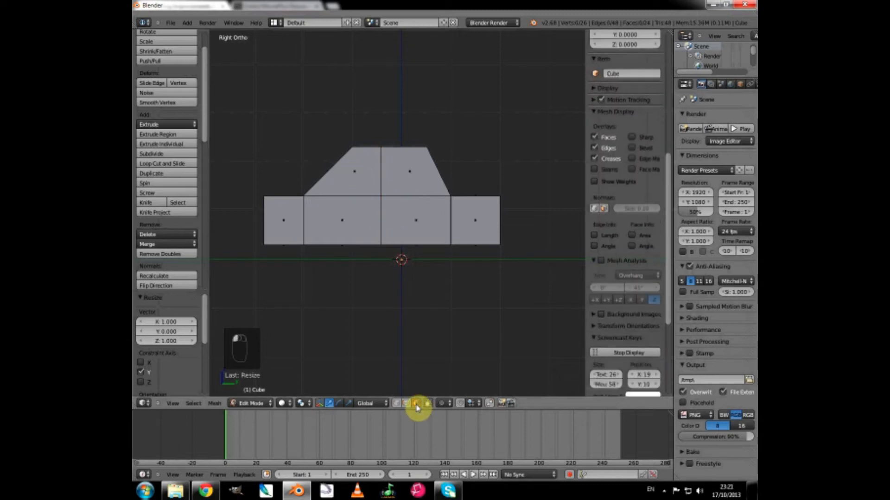
{"action": "right_click", "coordinate": [359, 173]}
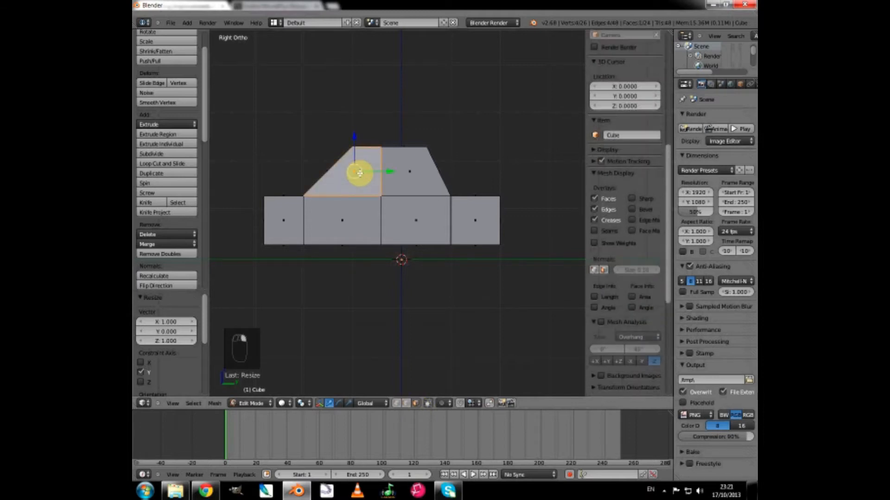
{"action": "right_click", "coordinate": [355, 219], "text": "shift"}
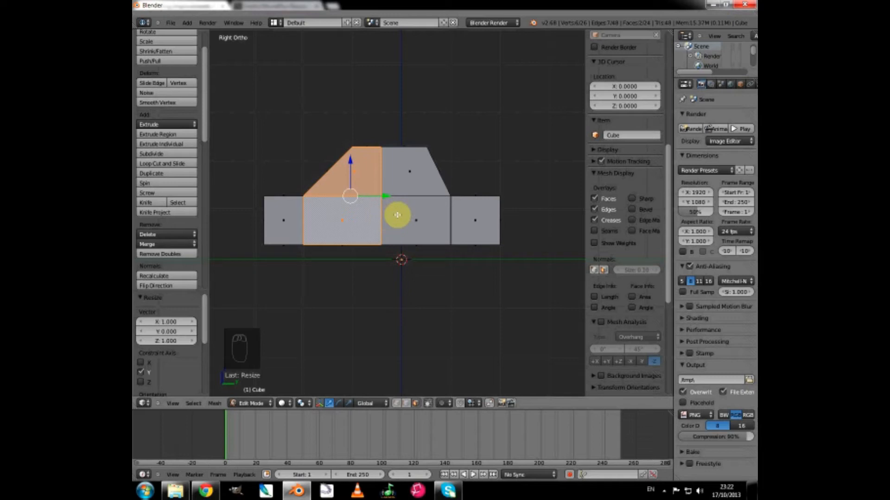
{"action": "key", "text": "i"}
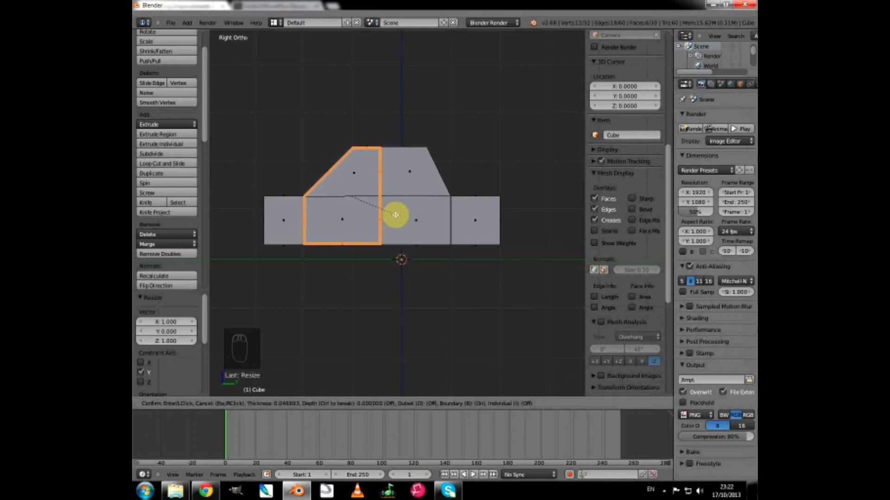
{"action": "left_click", "coordinate": [395, 214]}
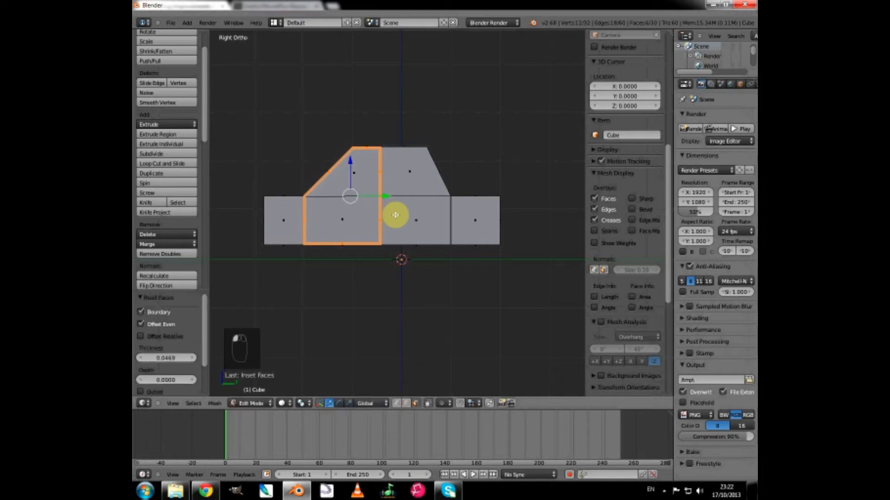
Select the upper and lower rear door faces on the same side and inset them together by about 0.04.
{"action": "middle_click_drag", "start_coordinate": [274, 239], "coordinate": [290, 240]}
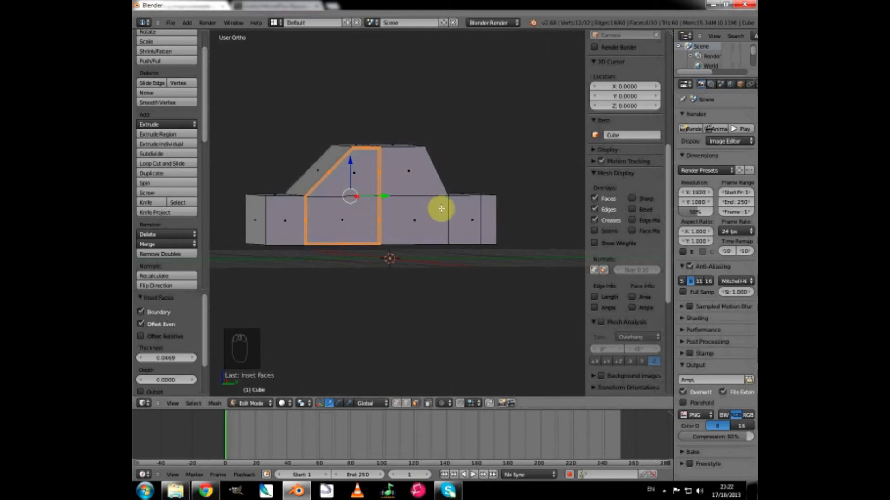
{"action": "right_click", "coordinate": [405, 168], "text": "shift"}
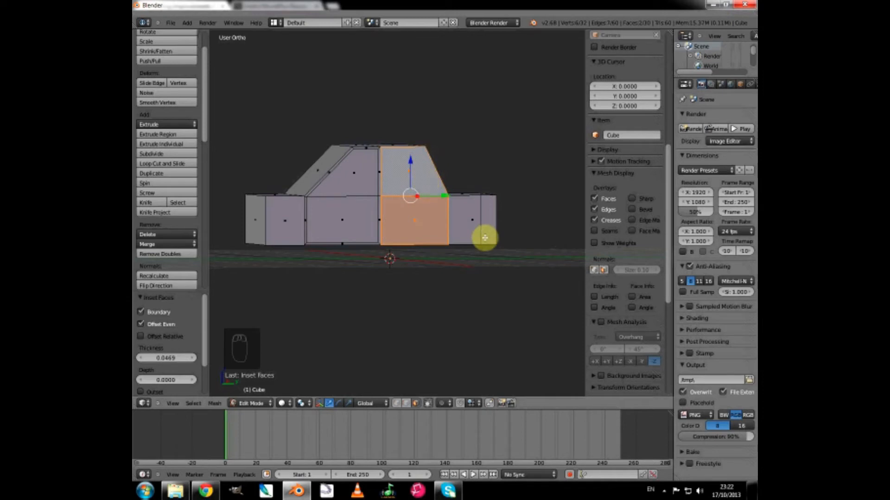
{"action": "key", "text": "KP_3"}
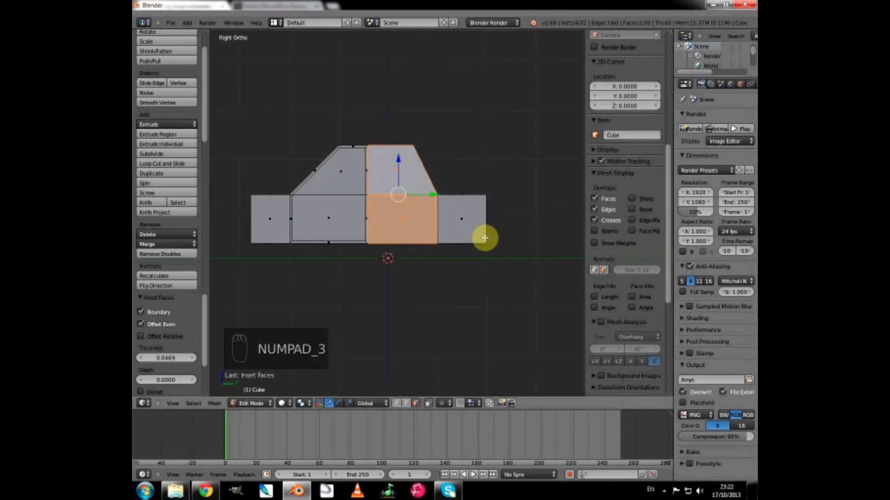
{"action": "key", "text": "i"}
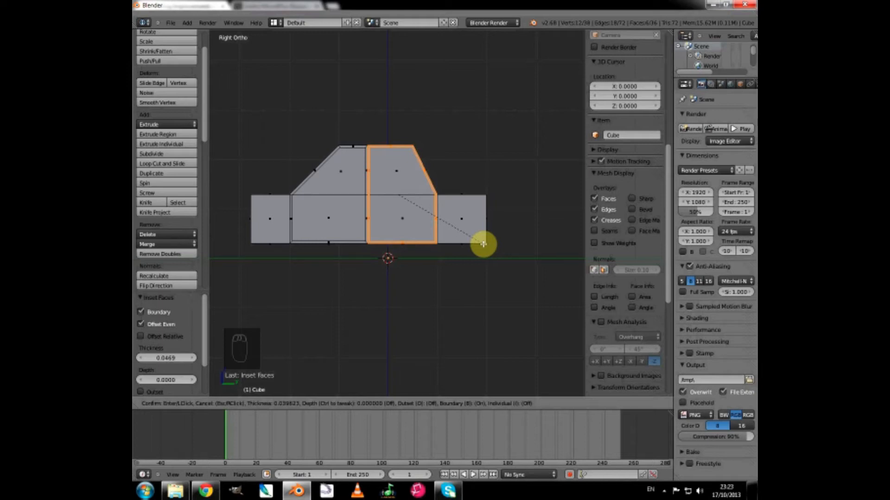
{"action": "left_click", "coordinate": [483, 243]}
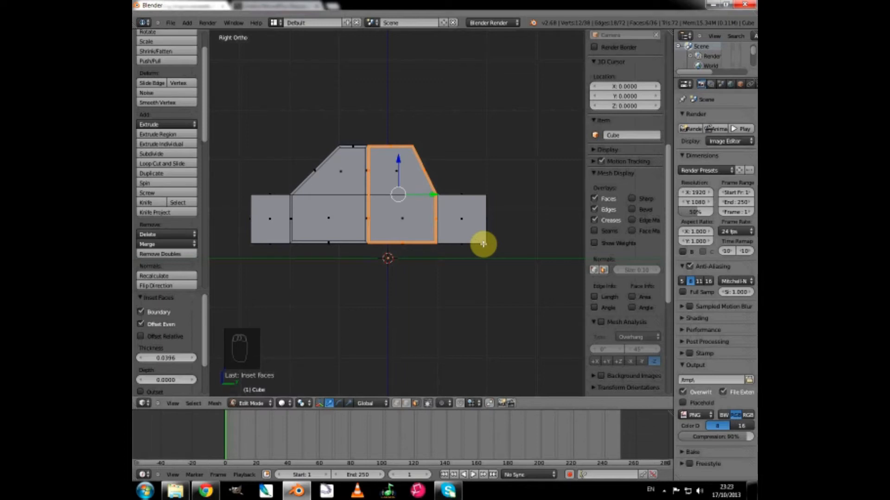
Select the two upper window faces on the car's side and extrude them inward about -0.011 units along the global X axis.
{"action": "scroll", "coordinate": [371, 195], "scroll_direction": "up", "scroll_amount": 3}
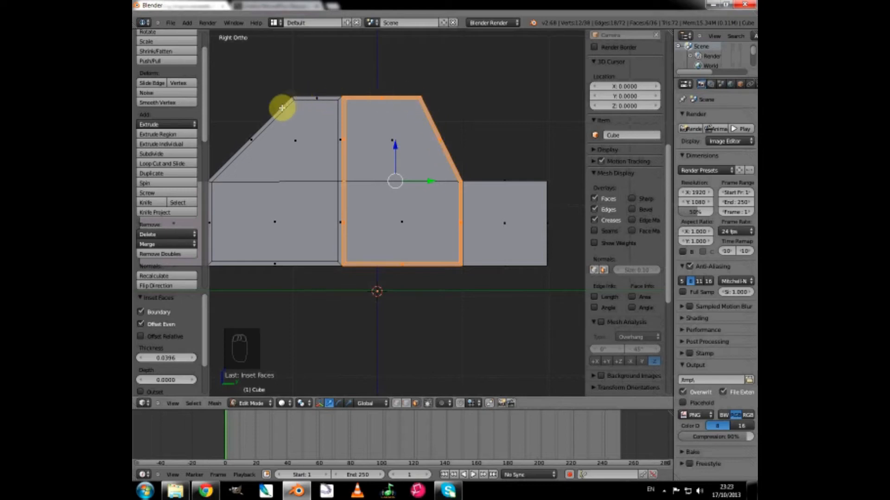
{"action": "scroll", "coordinate": [286, 179], "scroll_direction": "down", "scroll_amount": 2}
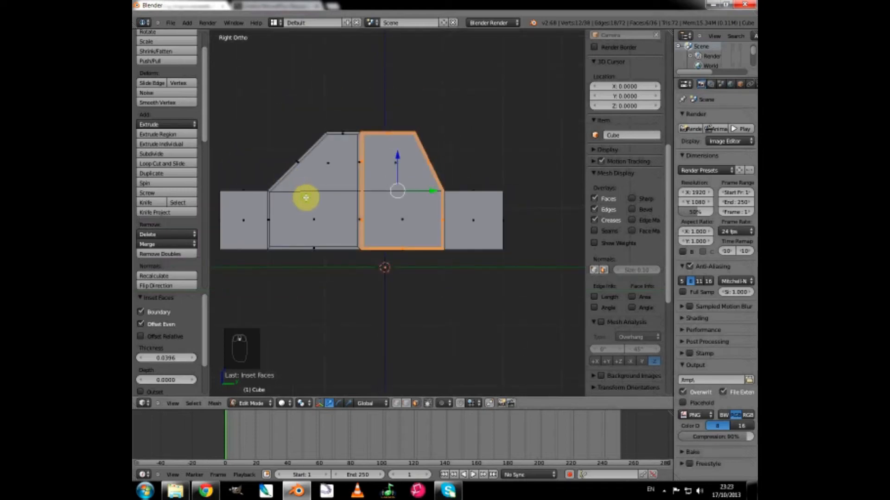
{"action": "middle_click_drag", "start_coordinate": [305, 196], "coordinate": [360, 201]}
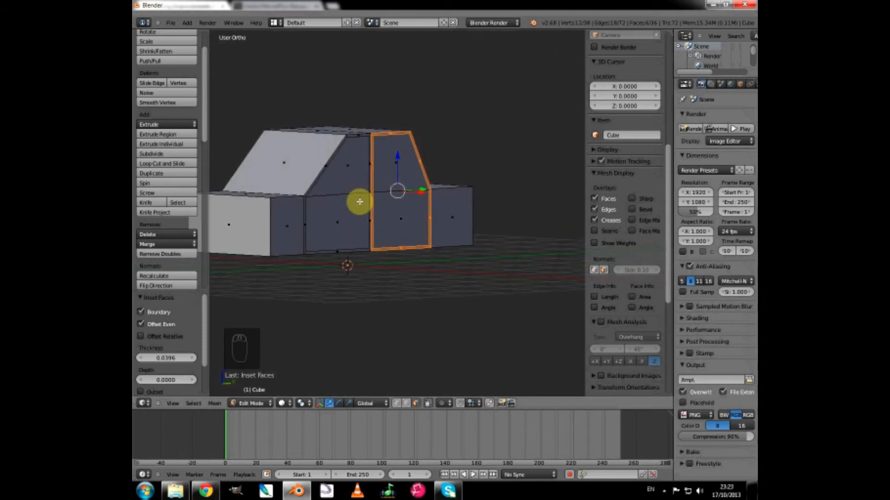
{"action": "right_click", "coordinate": [394, 159]}
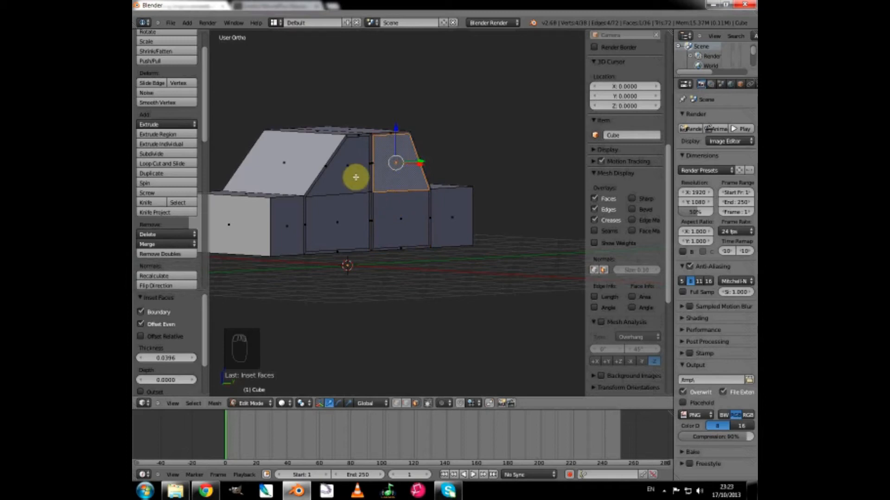
{"action": "right_click", "coordinate": [355, 177], "text": "shift"}
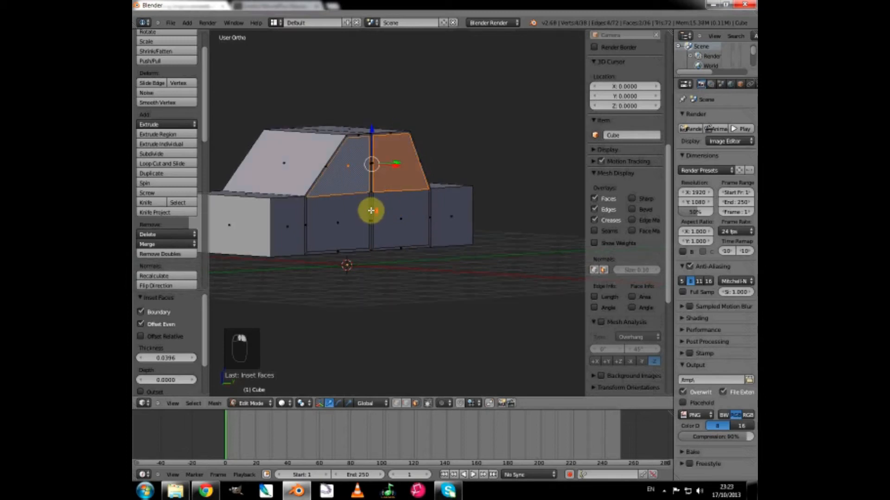
{"action": "scroll", "coordinate": [370, 209], "scroll_direction": "up", "scroll_amount": 3}
{"action": "scroll", "coordinate": [371, 210], "scroll_direction": "up", "scroll_amount": 1}
{"action": "middle_click_drag", "start_coordinate": [301, 230], "coordinate": [447, 263], "text": "shift"}
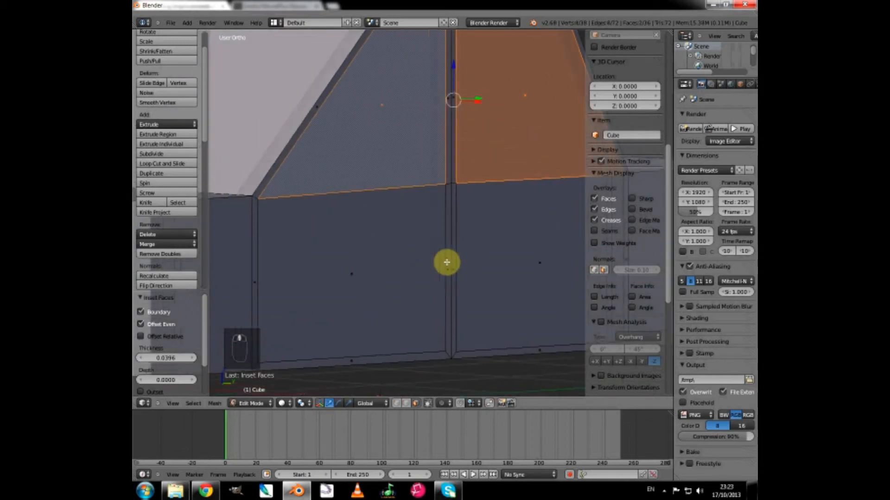
{"action": "middle_click_drag", "start_coordinate": [348, 274], "coordinate": [388, 281]}
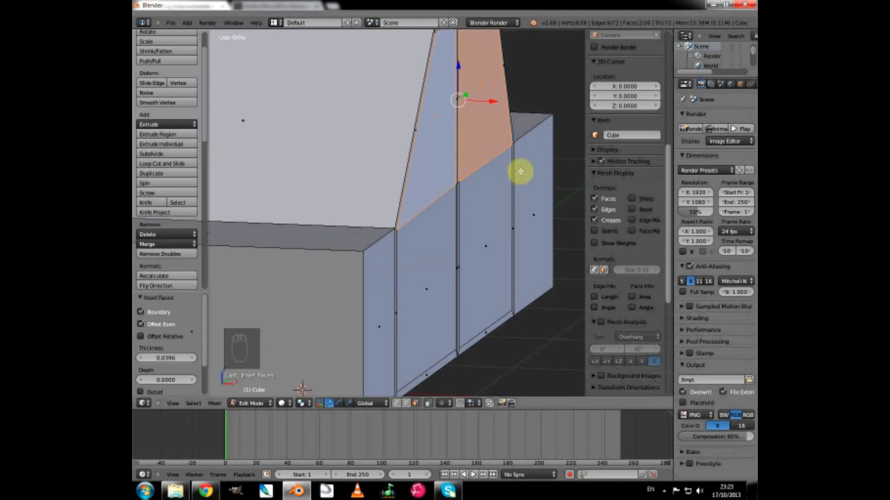
{"action": "key", "text": "e"}
{"action": "key", "text": "x"}
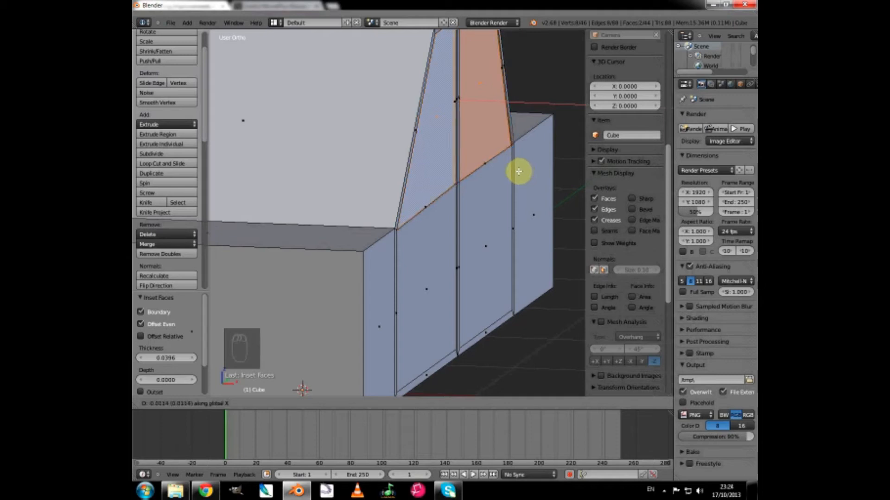
{"action": "left_click", "coordinate": [518, 172]}
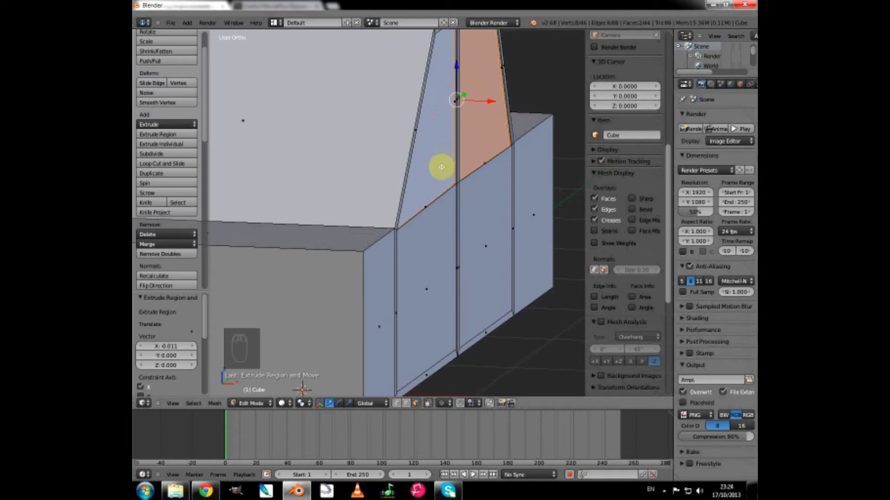
Select the two lower door faces on the car's side and extrude them outward about 0.017 units along the global X axis.
{"action": "right_click", "coordinate": [486, 245]}
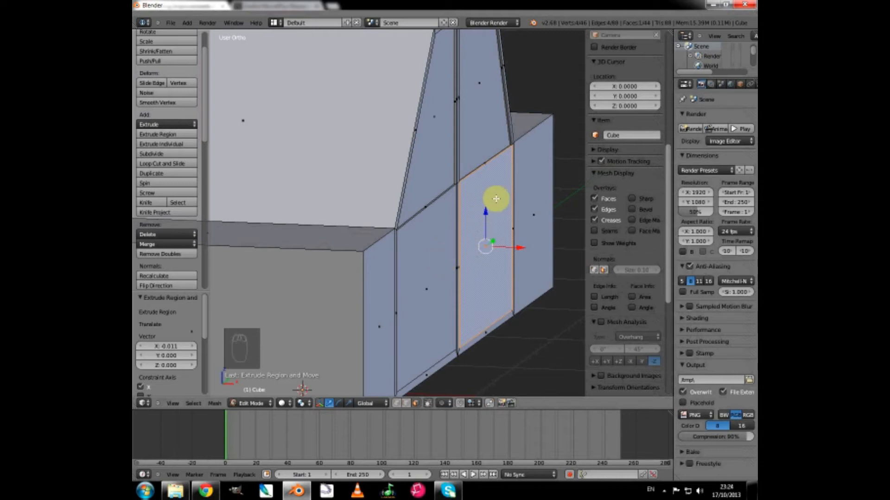
{"action": "right_click", "coordinate": [415, 245], "text": "shift"}
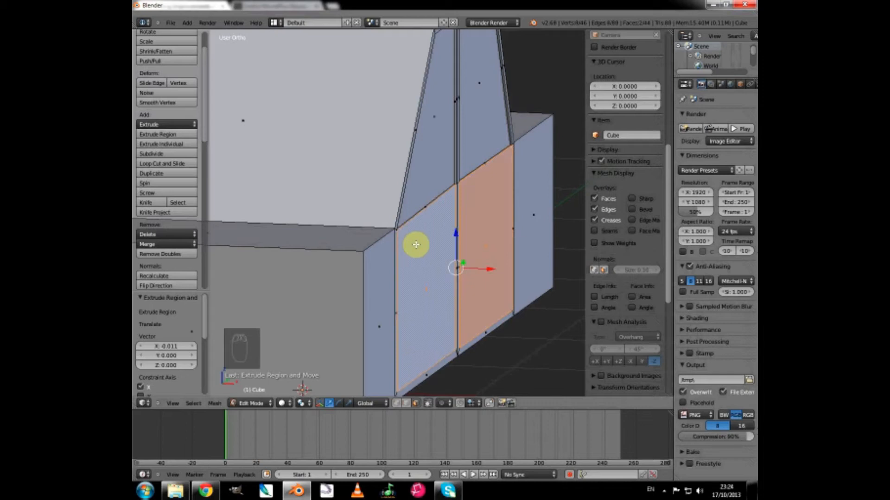
{"action": "key", "text": "e"}
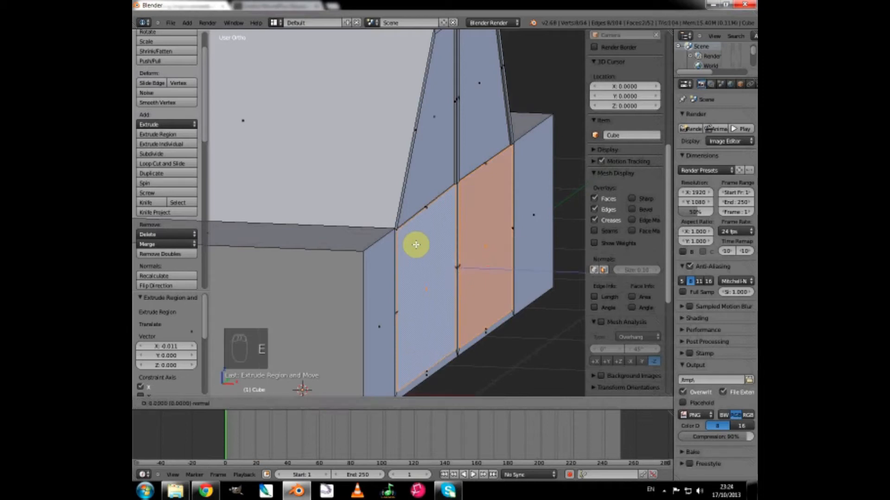
{"action": "key", "text": "x"}
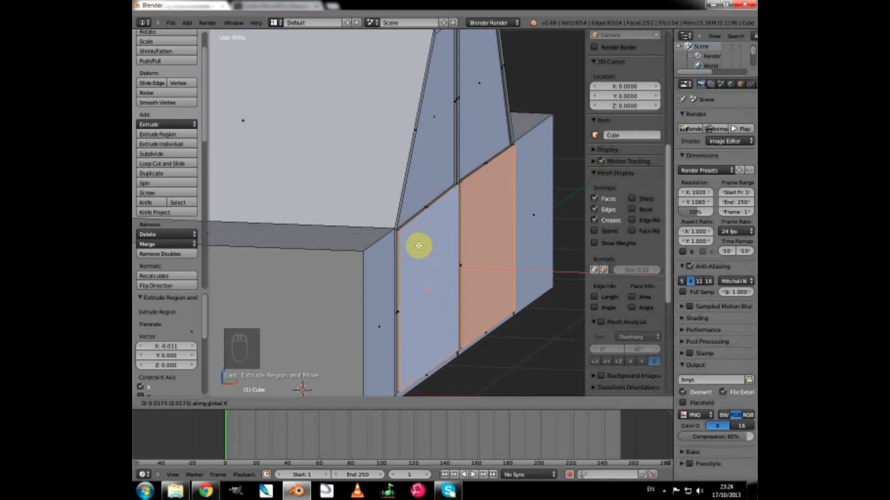
{"action": "left_click", "coordinate": [419, 245]}
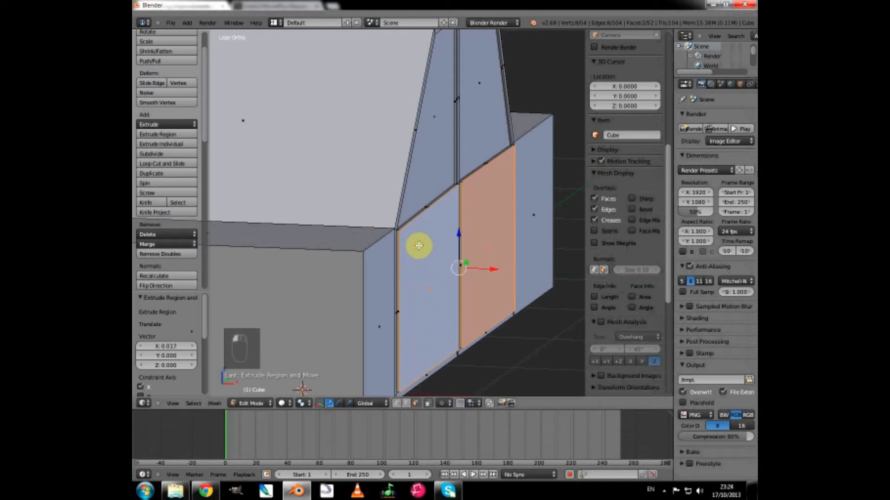
Select the sloped windscreen face at the front of the cabin and inset it by about 0.023.
{"action": "scroll", "coordinate": [418, 245], "scroll_direction": "down", "scroll_amount": 3}
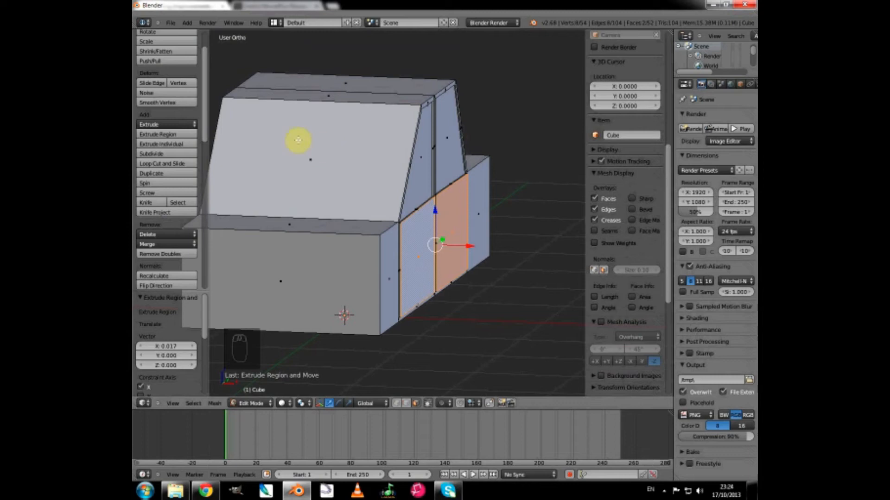
{"action": "right_click", "coordinate": [316, 152]}
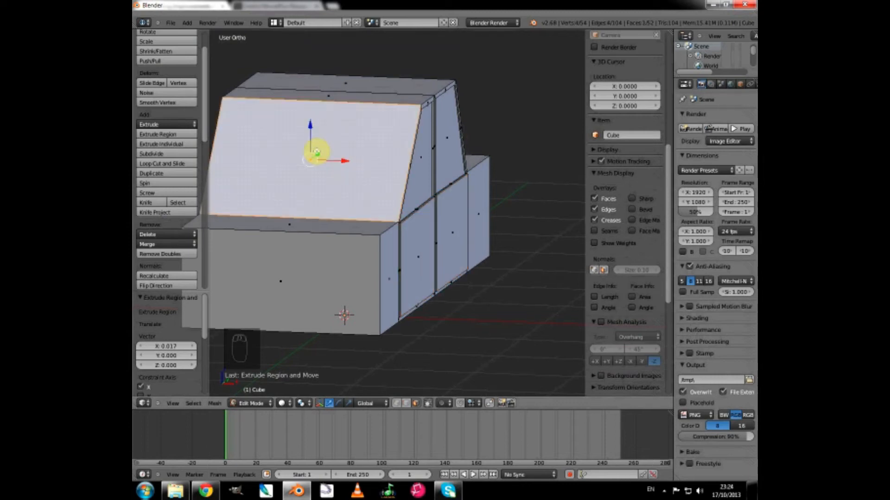
{"action": "key", "text": "i"}
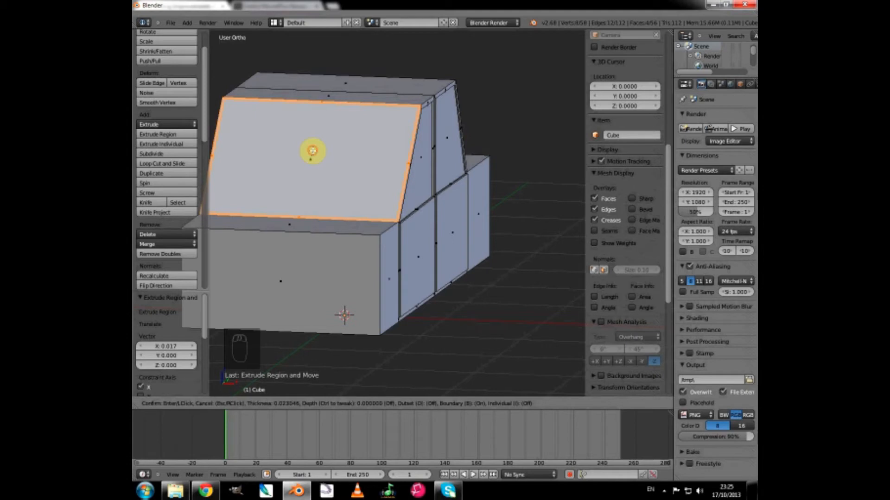
{"action": "left_click", "coordinate": [312, 149]}
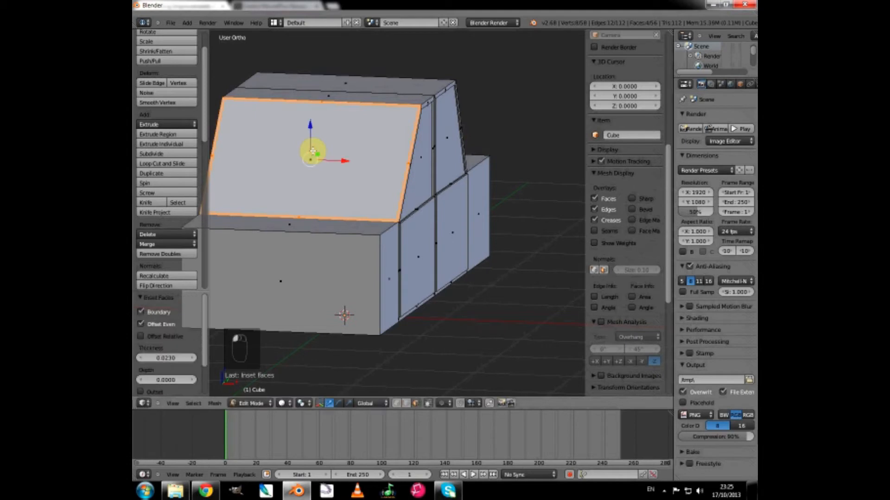
Select the inner windscreen face and extrude it inward about -0.024 units along its normal.
{"action": "right_click", "coordinate": [338, 142]}
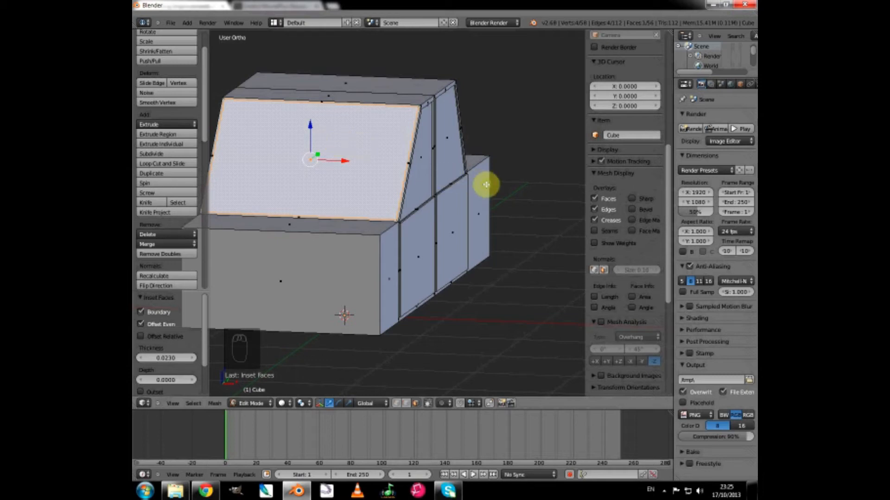
{"action": "middle_click_drag", "start_coordinate": [484, 185], "coordinate": [412, 171]}
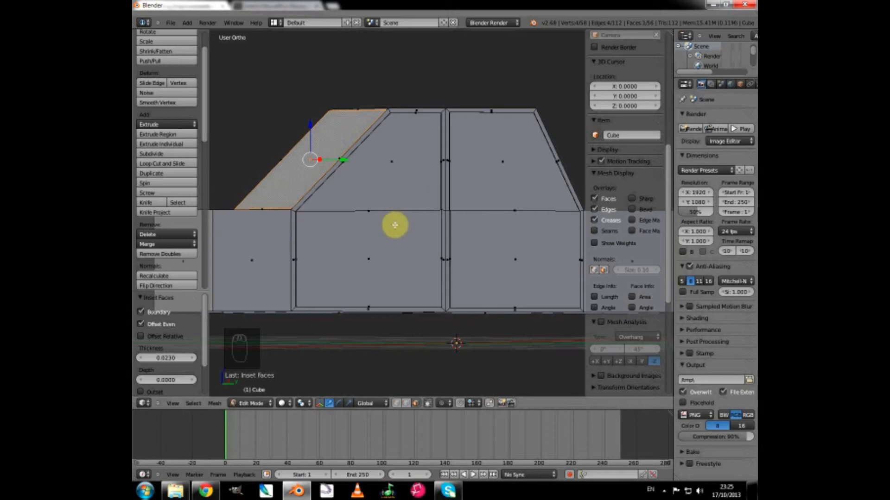
{"action": "key", "text": "e"}
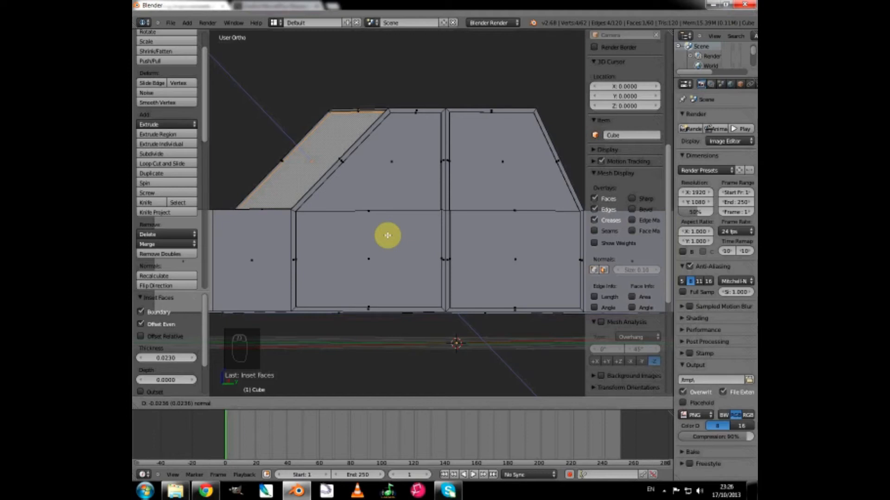
{"action": "left_click", "coordinate": [387, 235]}
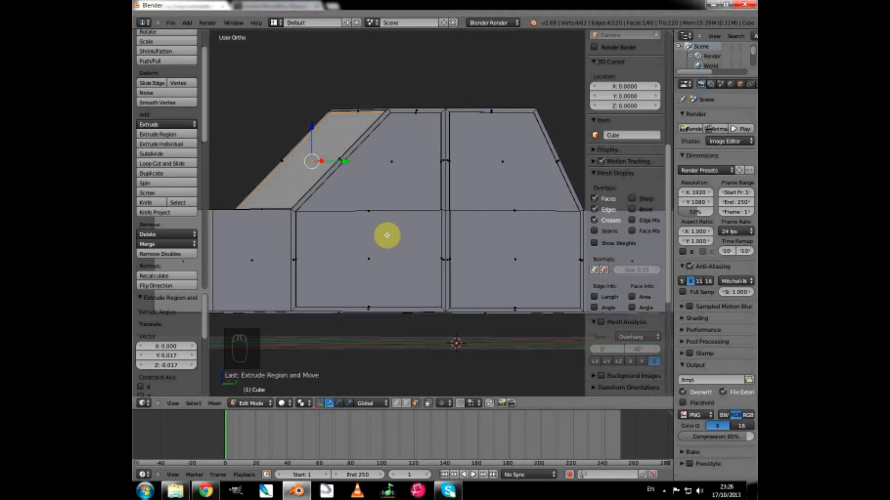
Render the car from the camera view to examine the door and window details, and return to the 3D View.
{"action": "scroll", "coordinate": [363, 234], "scroll_direction": "down", "scroll_amount": 3}
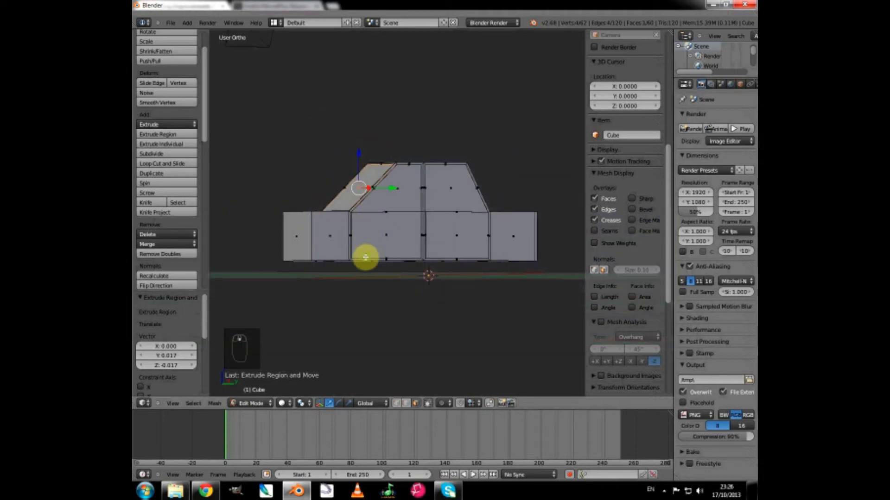
{"action": "middle_click_drag", "start_coordinate": [365, 257], "coordinate": [389, 262]}
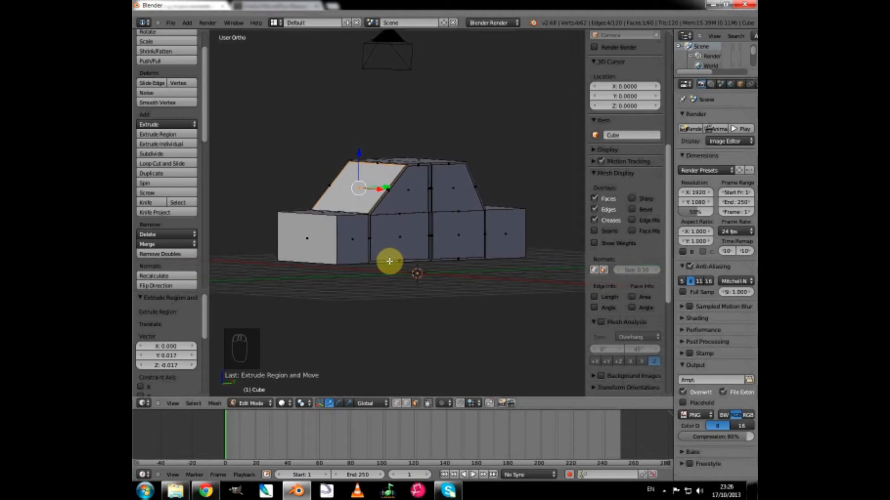
{"action": "key", "text": "KP_0"}
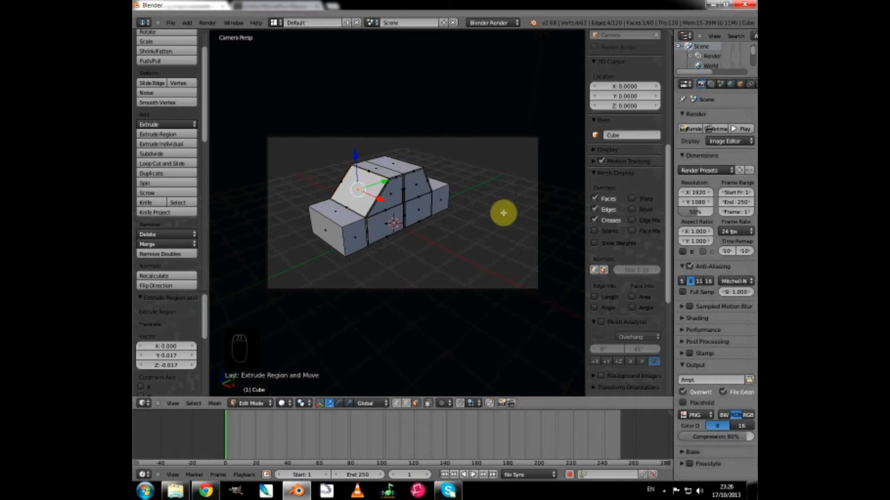
{"action": "key", "text": "F12"}
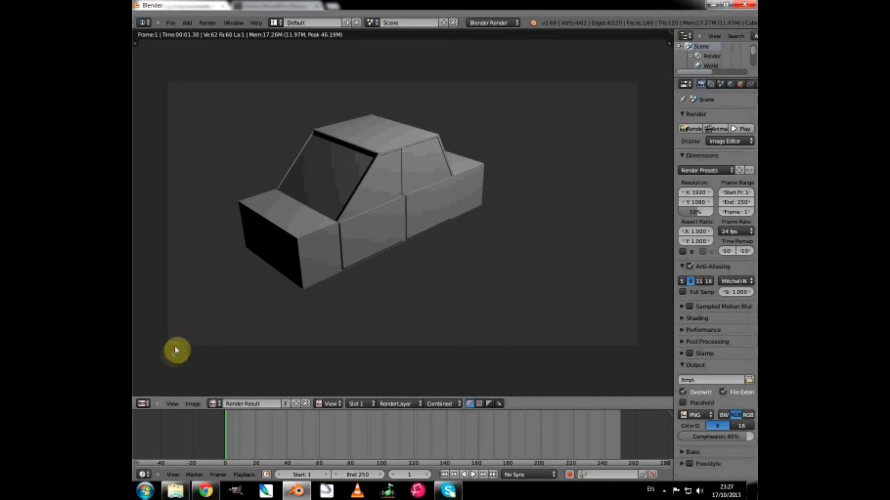
{"action": "left_click", "coordinate": [146, 408]}
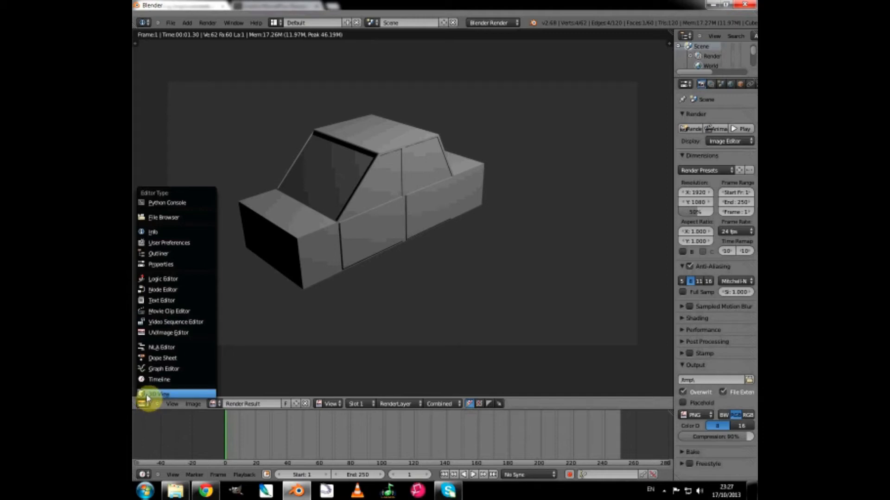
{"action": "left_click", "coordinate": [153, 394]}
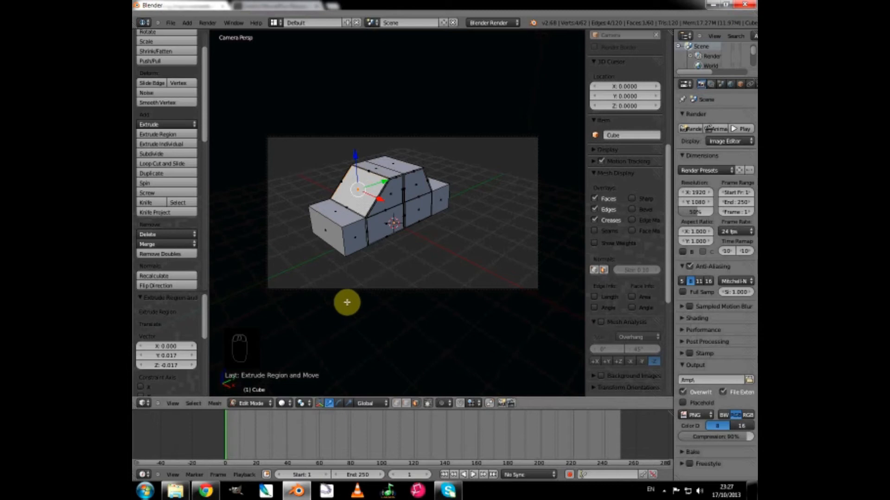
Switch the car to Object Mode in the right orthographic view and add a mesh circle at the origin.
{"action": "key", "text": "KP_3"}
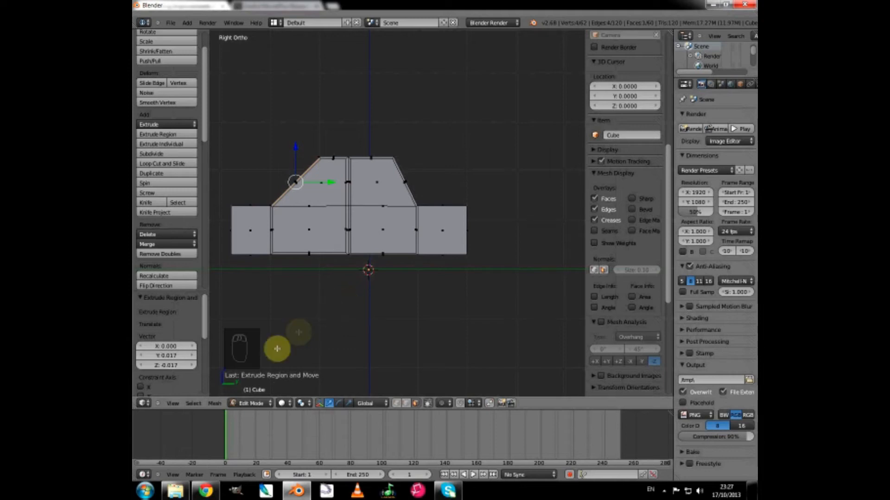
{"action": "left_click", "coordinate": [258, 407]}
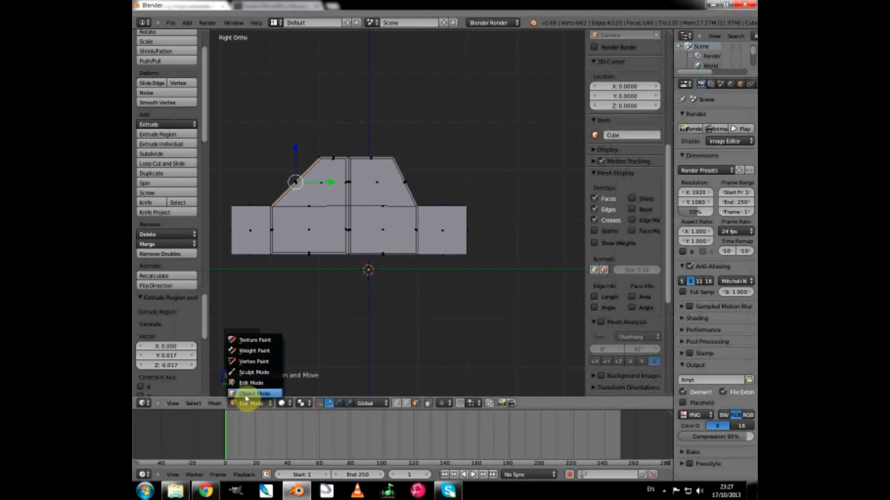
{"action": "left_click", "coordinate": [246, 394]}
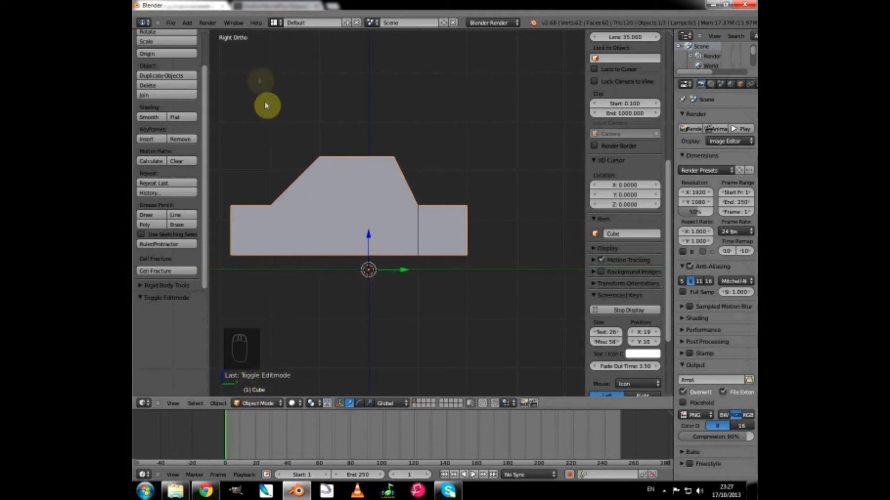
{"action": "left_click", "coordinate": [185, 24]}
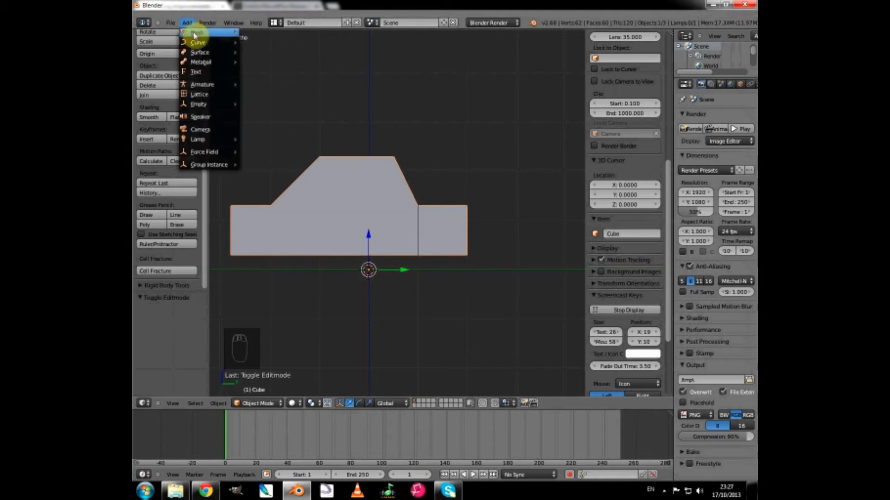
{"action": "mouse_move", "coordinate": [196, 32]}
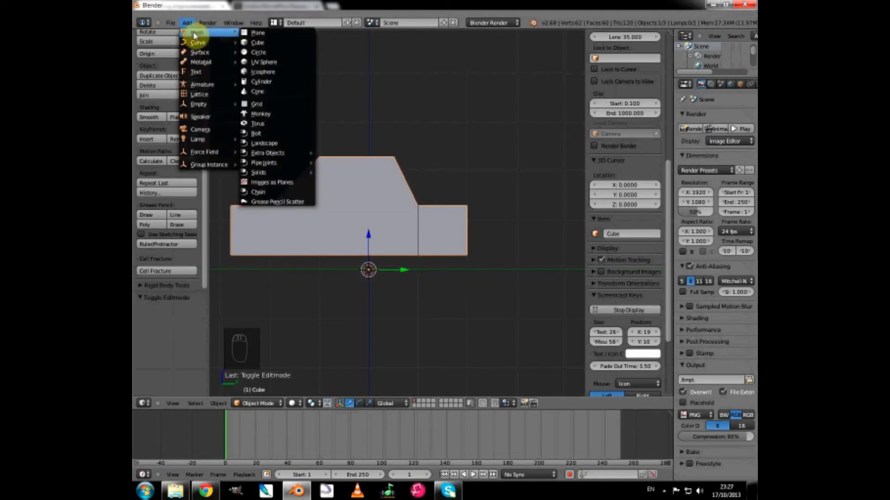
{"action": "left_click", "coordinate": [261, 54]}
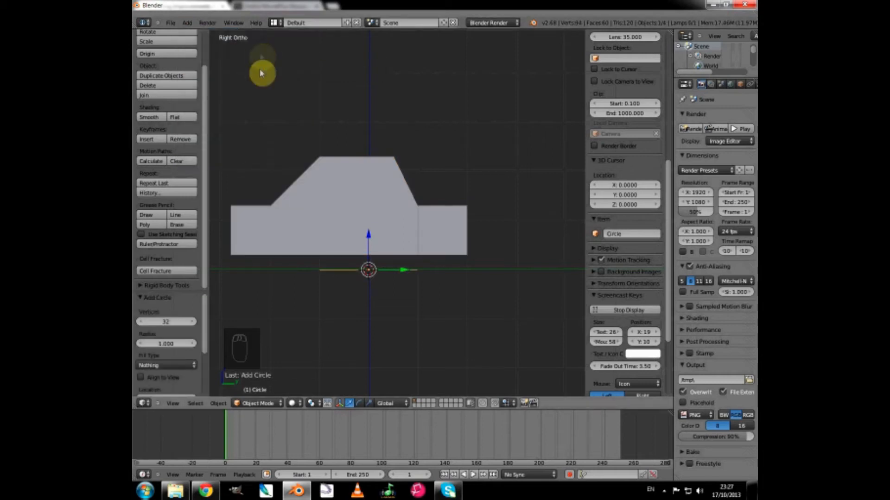
Set the new circle's vertex count to 12.
{"action": "middle_click_drag", "start_coordinate": [337, 278], "coordinate": [366, 294]}
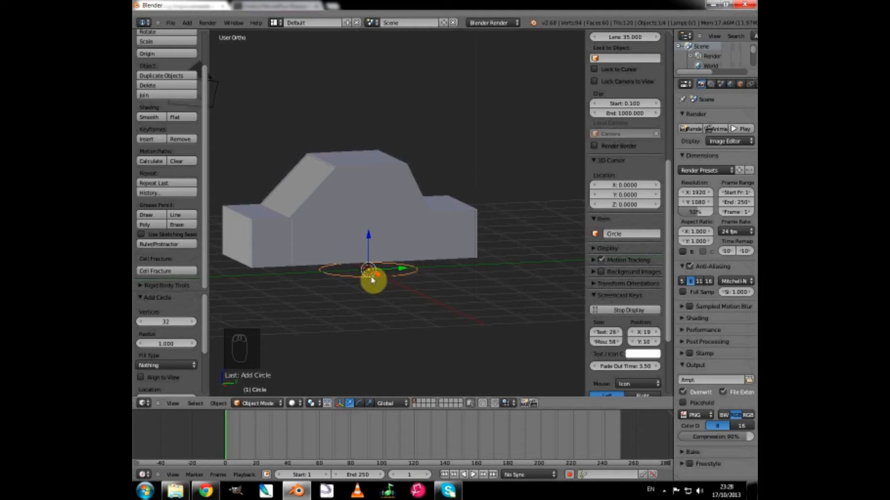
{"action": "key", "text": "KP_3"}
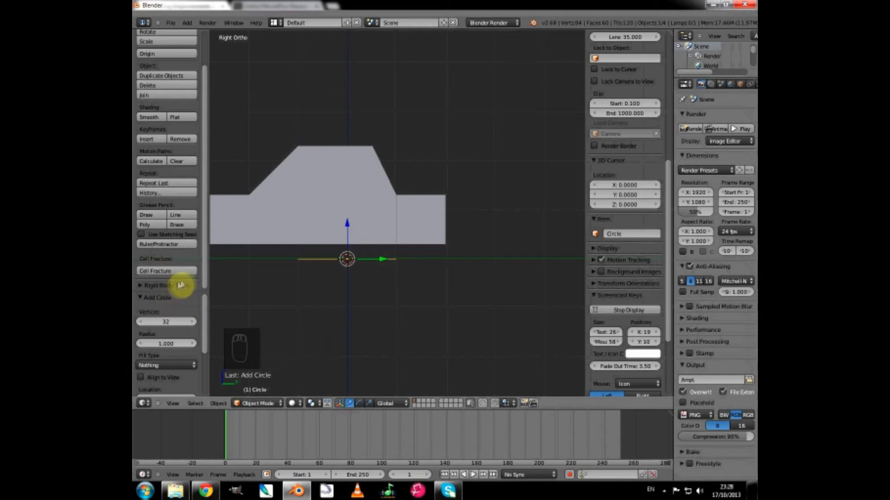
{"action": "left_click_drag", "start_coordinate": [192, 291], "coordinate": [197, 211]}
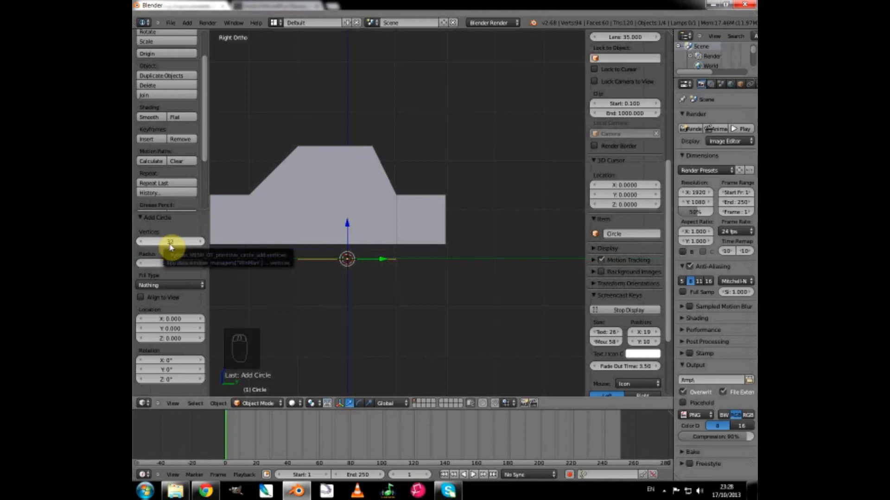
{"action": "left_click", "coordinate": [169, 242]}
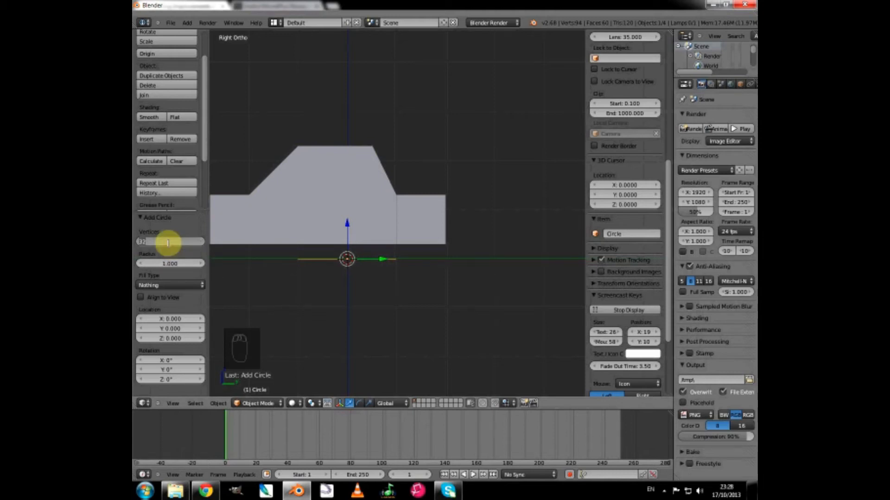
{"action": "type", "text": "12"}
{"action": "key", "text": "Return"}
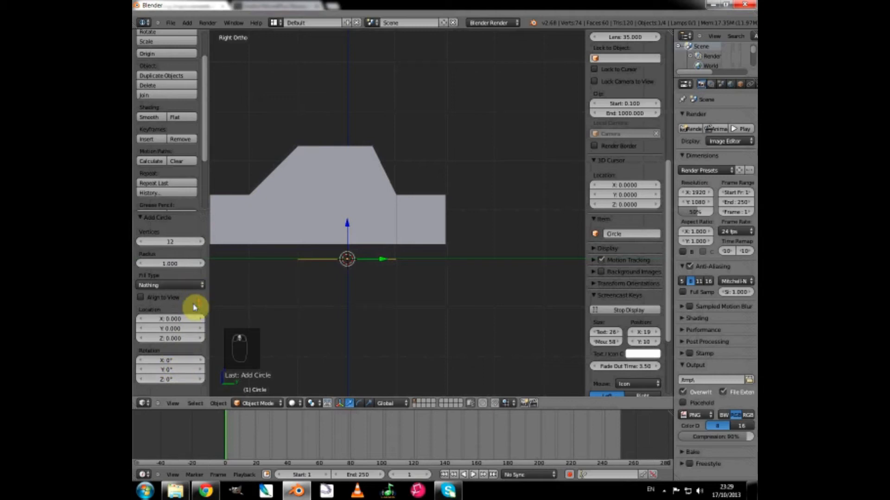
Switch the new circle to Edit Mode and bring the whole car into view.
{"action": "left_click", "coordinate": [261, 406]}
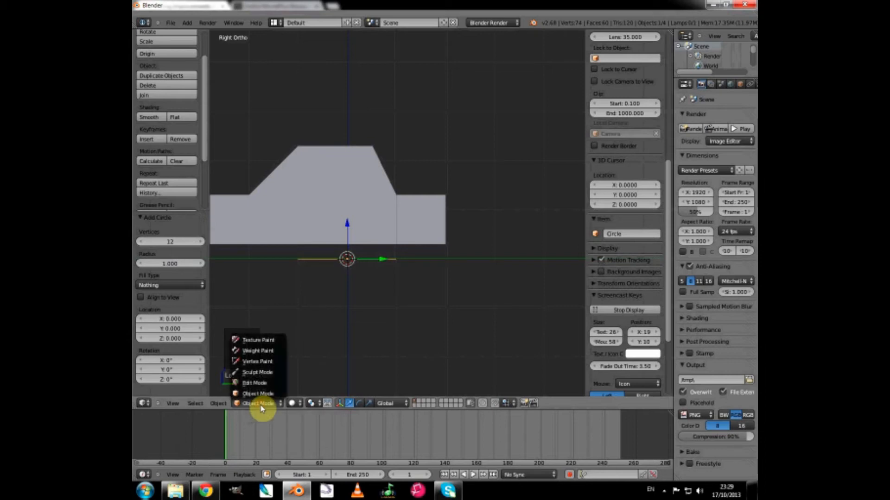
{"action": "left_click", "coordinate": [250, 384]}
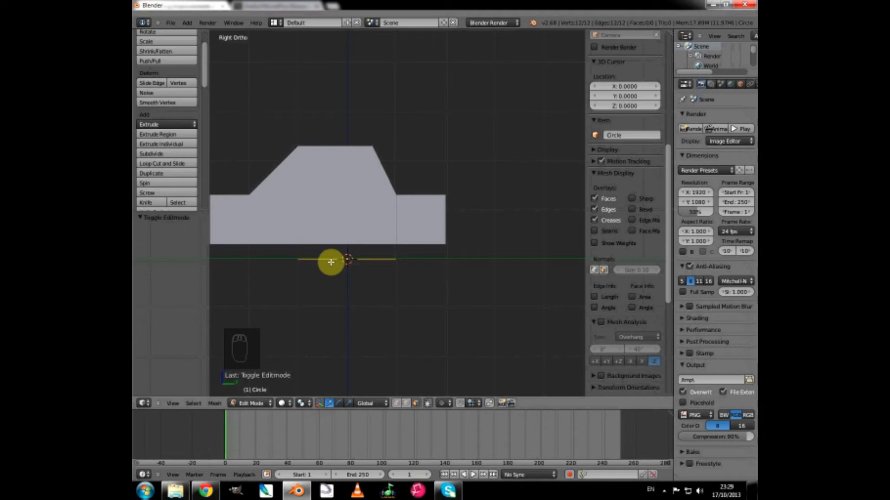
{"action": "middle_click_drag", "start_coordinate": [315, 237], "coordinate": [447, 217], "text": "shift"}
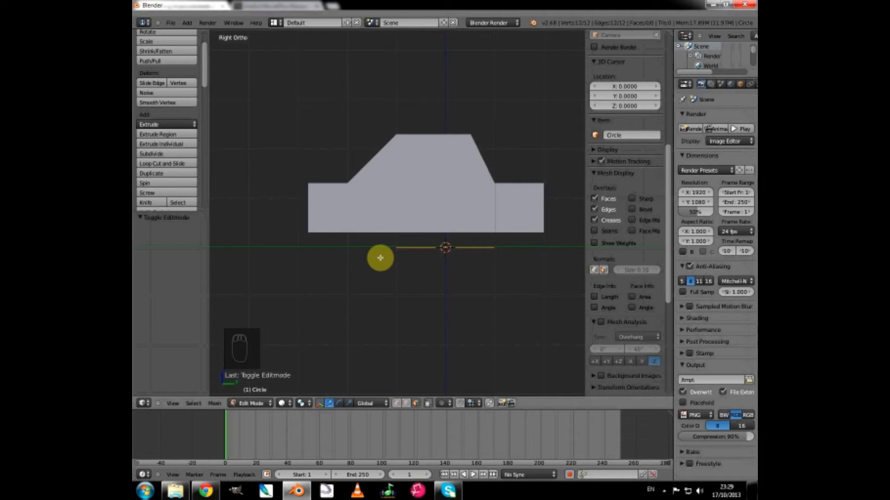
Try to rotate the circle by 90 degrees.
{"action": "key", "text": "r"}
{"action": "key", "text": "9"}
{"action": "key", "text": "0"}
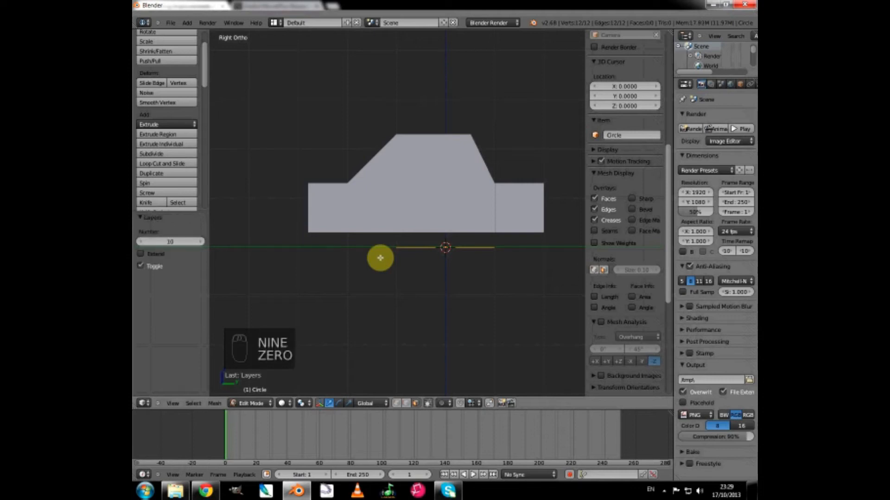
{"action": "left_click", "coordinate": [383, 252]}
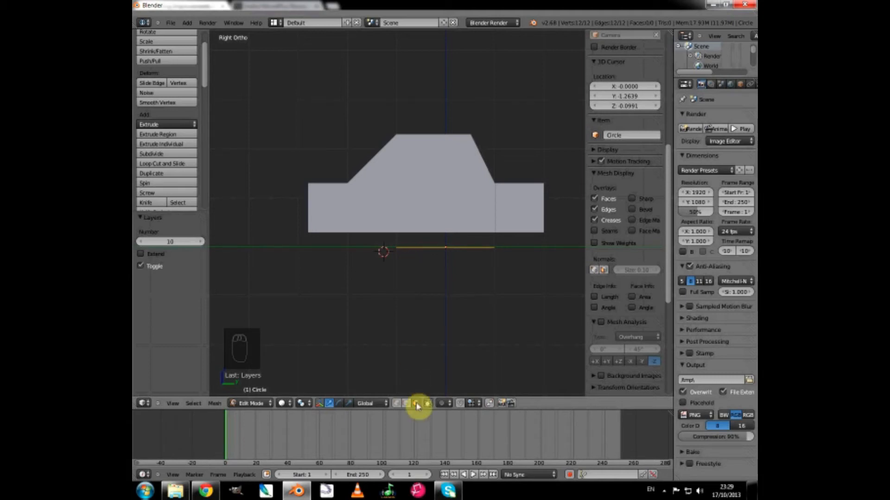
Switch to vertex selection and, in the right orthographic view, rotate the circle 90 degrees around the global Y axis.
{"action": "middle_click_drag", "start_coordinate": [432, 274], "coordinate": [433, 284]}
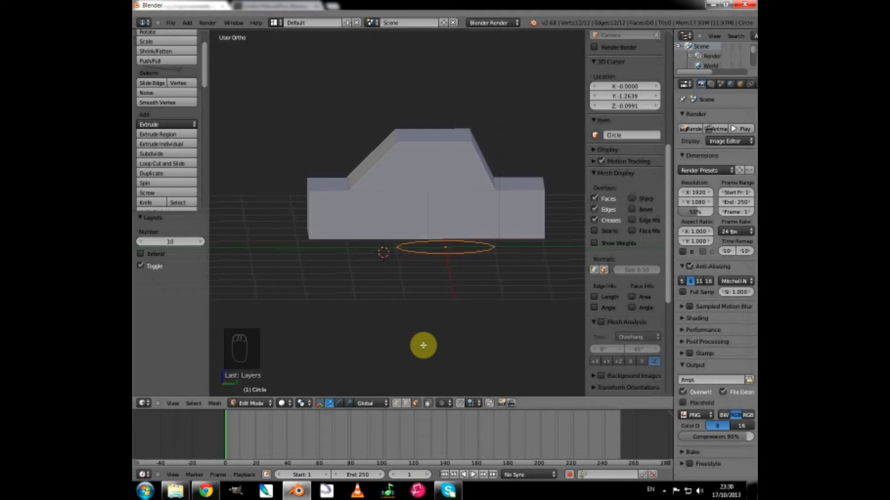
{"action": "left_click", "coordinate": [396, 405]}
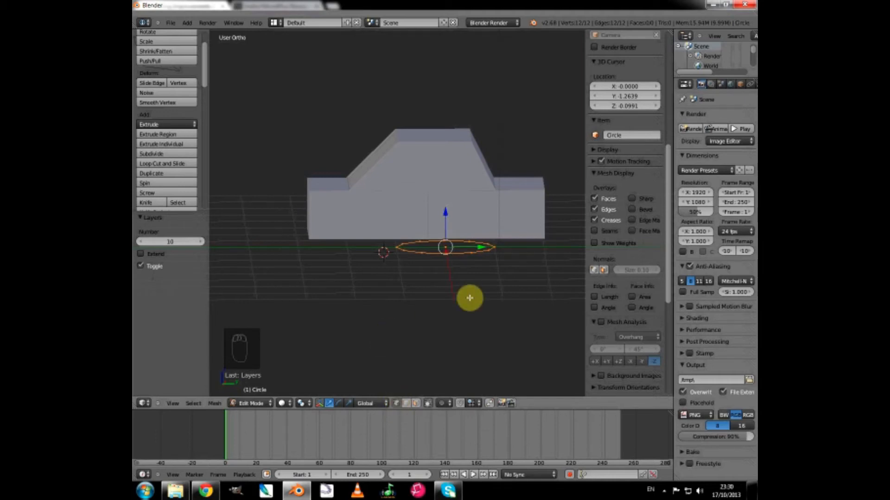
{"action": "key", "text": "KP_3"}
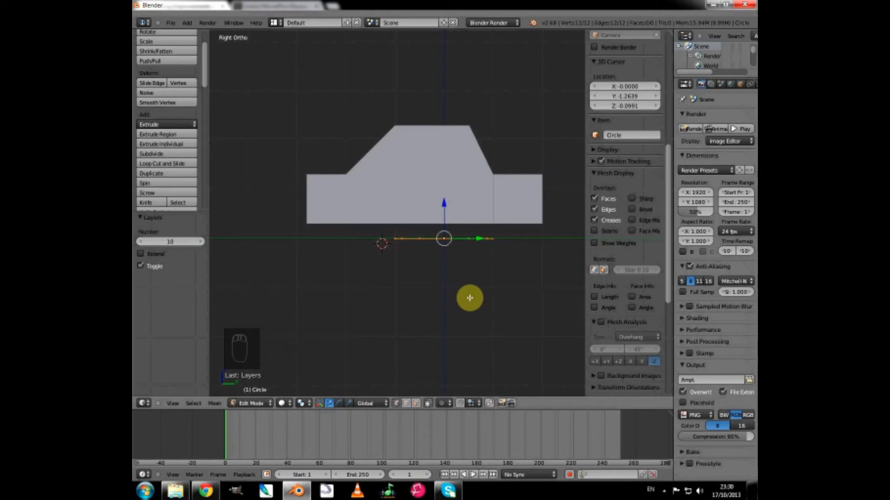
{"action": "key", "text": "r"}
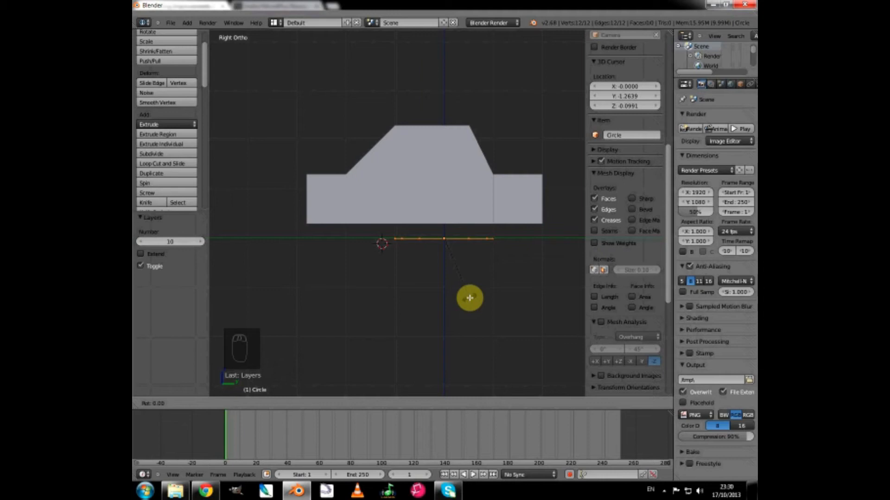
{"action": "key", "text": "y"}
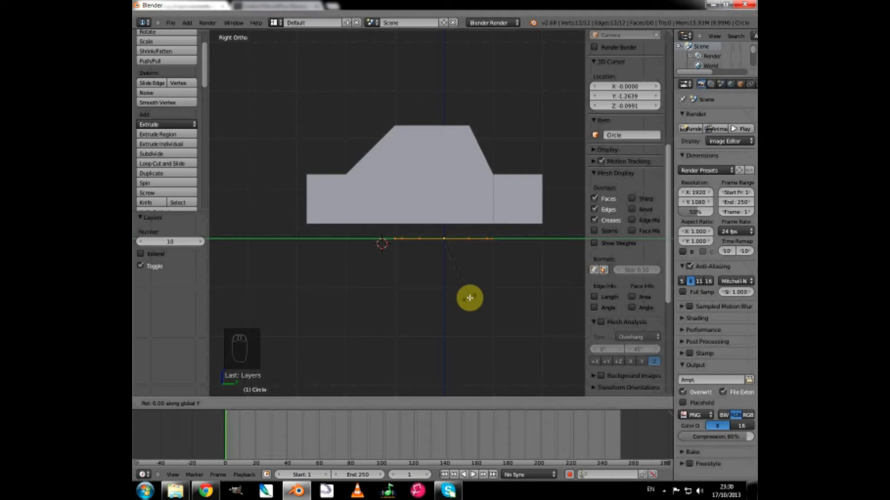
{"action": "type", "text": "90"}
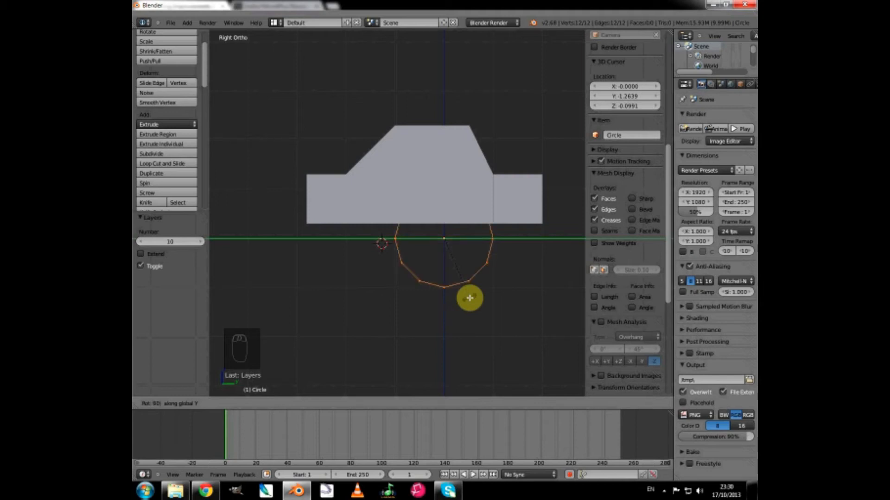
{"action": "left_click", "coordinate": [470, 298]}
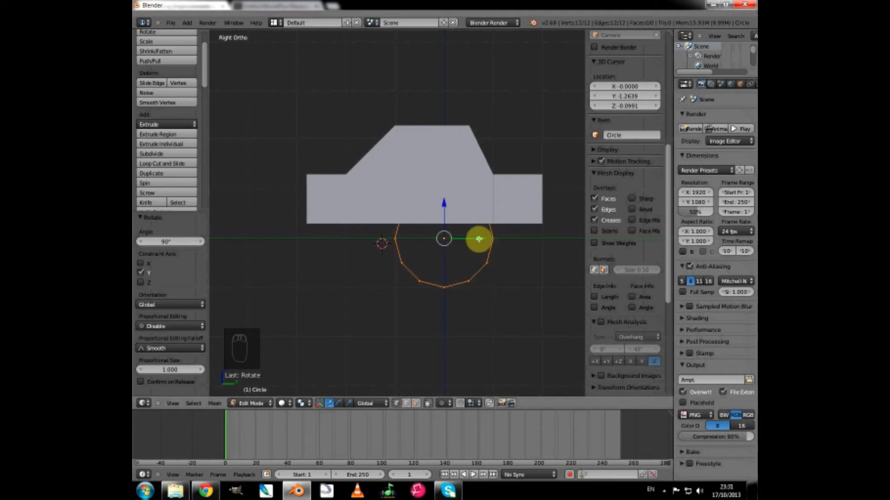
Move the circle about -2.04 units along Y under the car's front end and scale it to about 0.496.
{"action": "left_click_drag", "start_coordinate": [479, 239], "coordinate": [379, 241]}
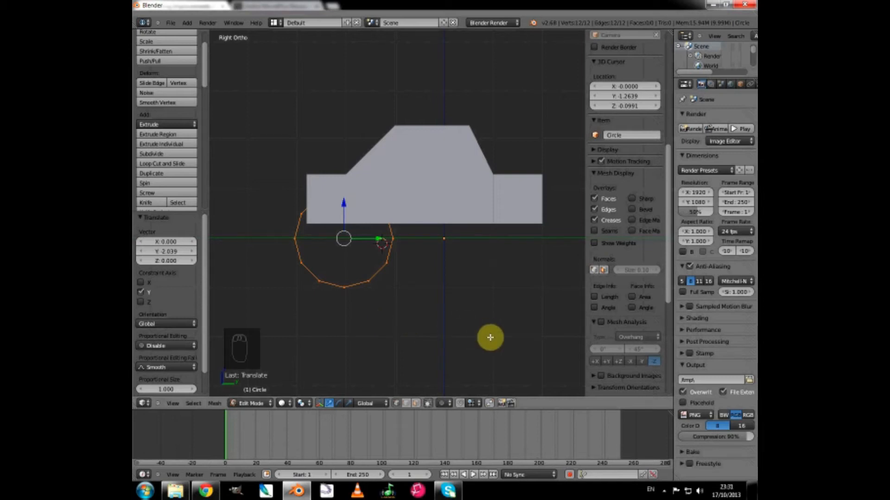
{"action": "key", "text": "s"}
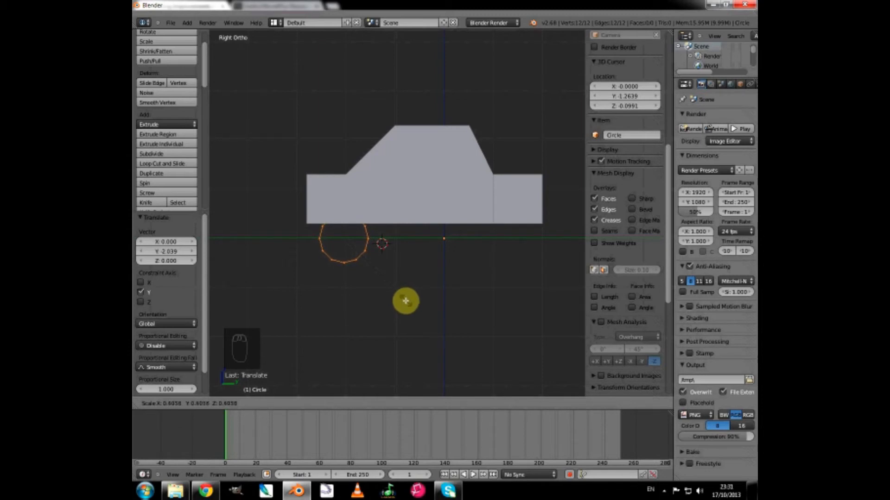
{"action": "left_click", "coordinate": [405, 301]}
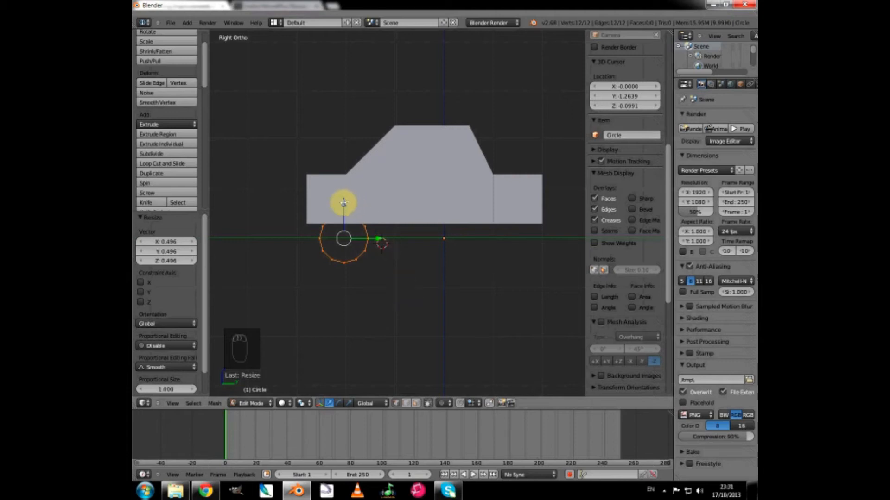
Raise the circle about 0.5 units along Z so its lowest vertex sits on the ground line.
{"action": "scroll", "coordinate": [365, 255], "scroll_direction": "up", "scroll_amount": 4}
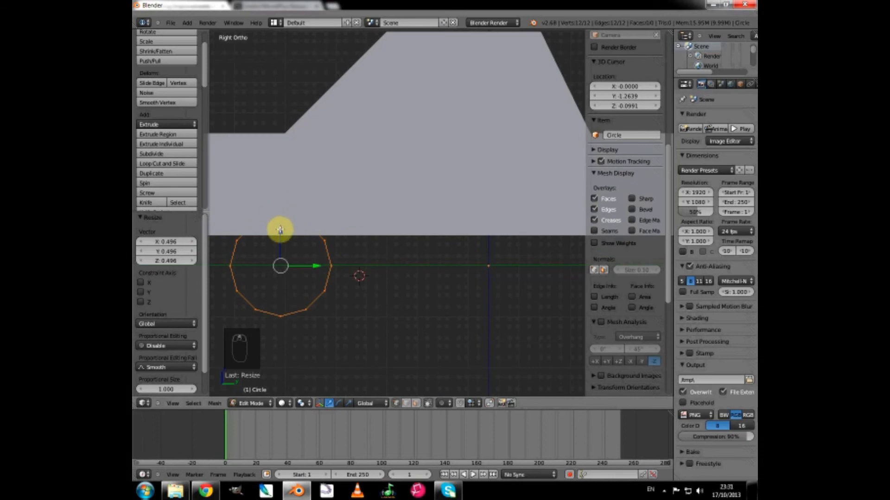
{"action": "left_click_drag", "start_coordinate": [279, 230], "coordinate": [280, 229]}
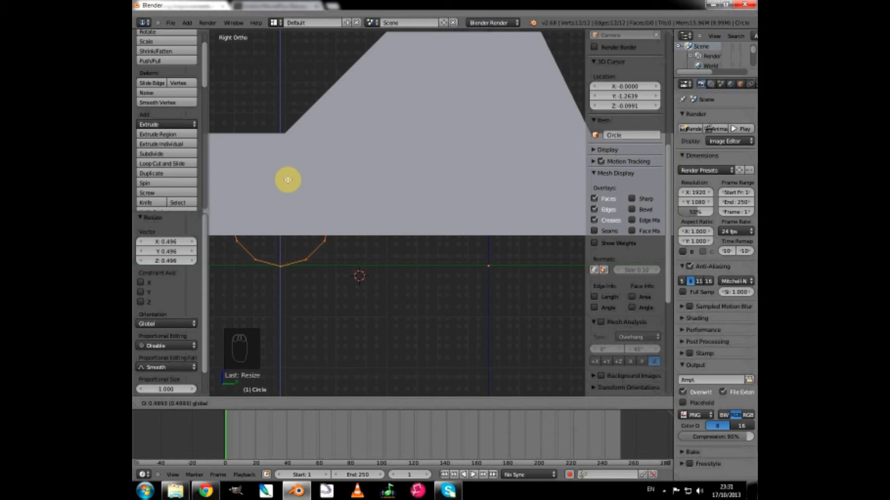
{"action": "left_click_drag", "start_coordinate": [287, 180], "coordinate": [288, 179]}
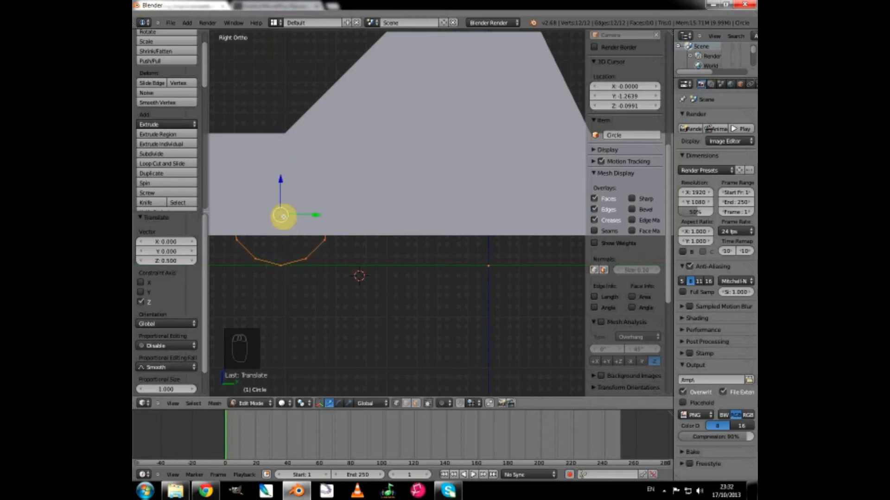
{"action": "scroll", "coordinate": [317, 282], "scroll_direction": "down", "scroll_amount": 4}
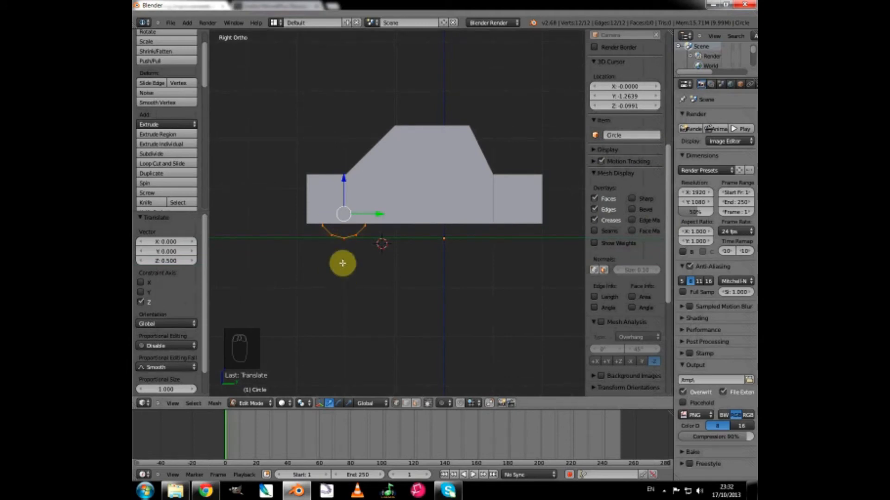
In the front orthographic view, move the circle about 0.8 units along X towards the car's side.
{"action": "key", "text": "KP_1"}
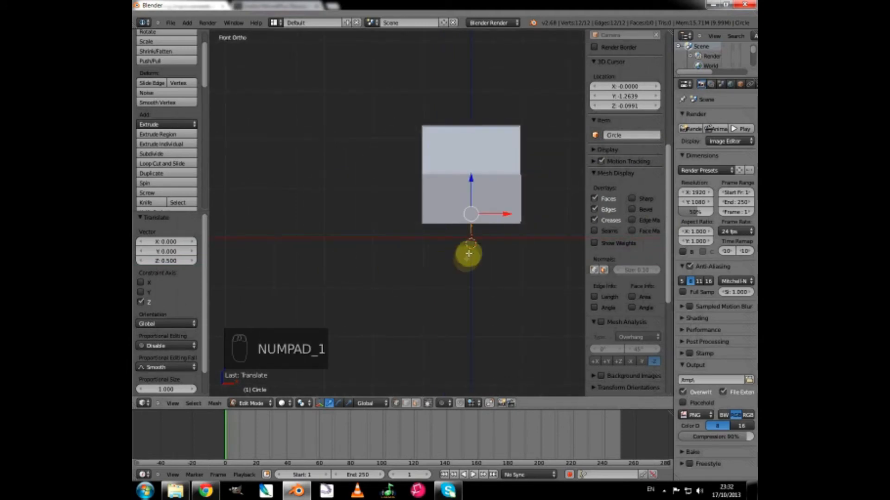
{"action": "scroll", "coordinate": [478, 270], "scroll_direction": "up", "scroll_amount": 3}
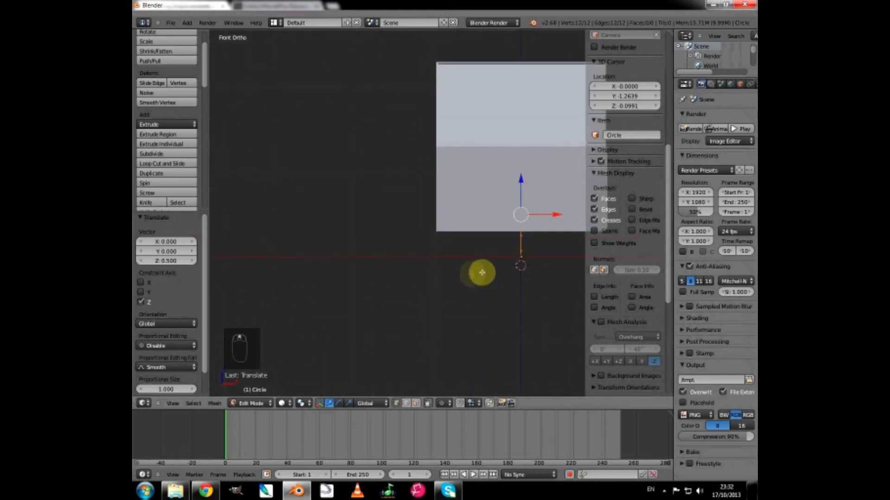
{"action": "middle_click_drag", "start_coordinate": [419, 272], "coordinate": [318, 270], "text": "shift"}
{"action": "scroll", "coordinate": [414, 302], "scroll_direction": "up", "scroll_amount": 5}
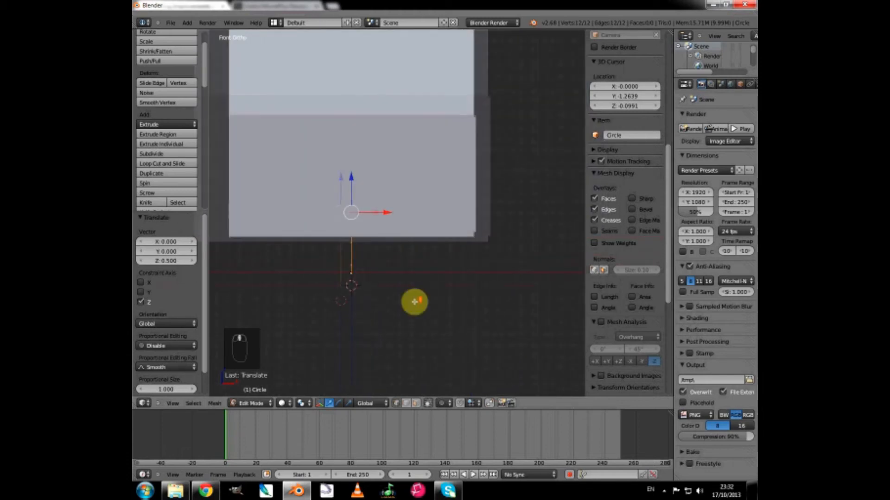
{"action": "scroll", "coordinate": [419, 303], "scroll_direction": "up", "scroll_amount": 1}
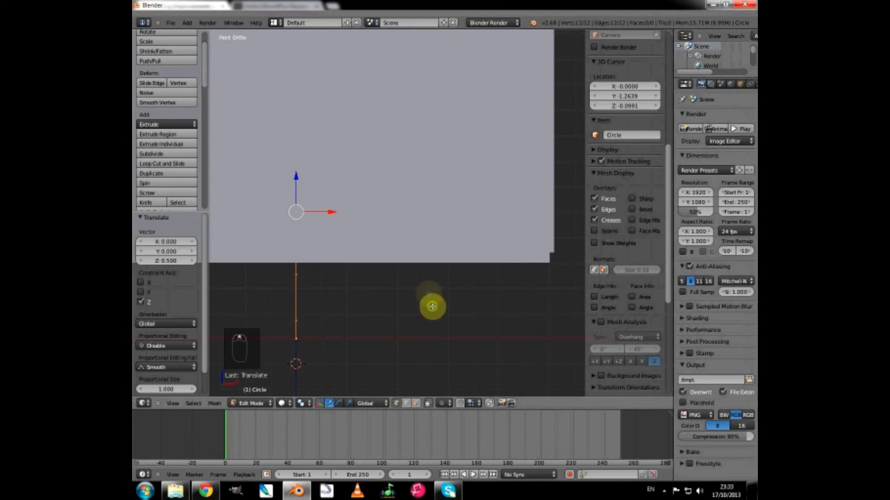
{"action": "middle_click_drag", "start_coordinate": [431, 304], "coordinate": [417, 264], "text": "shift"}
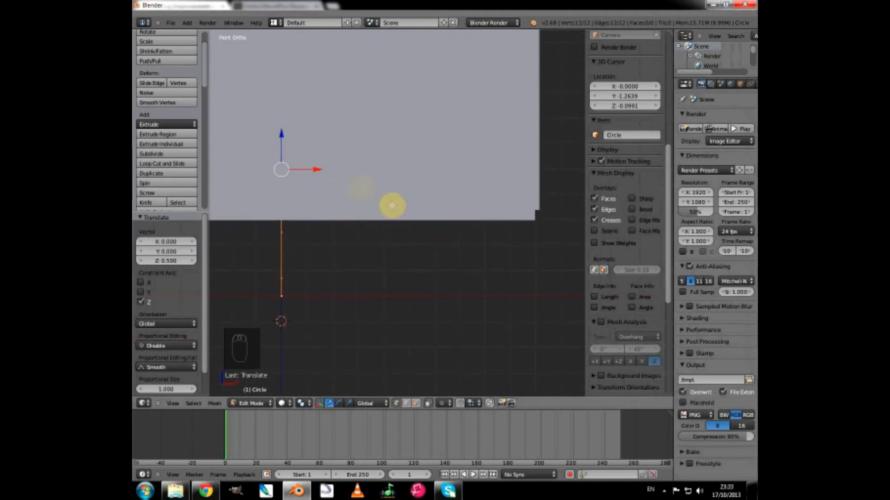
{"action": "left_click_drag", "start_coordinate": [314, 169], "coordinate": [518, 177]}
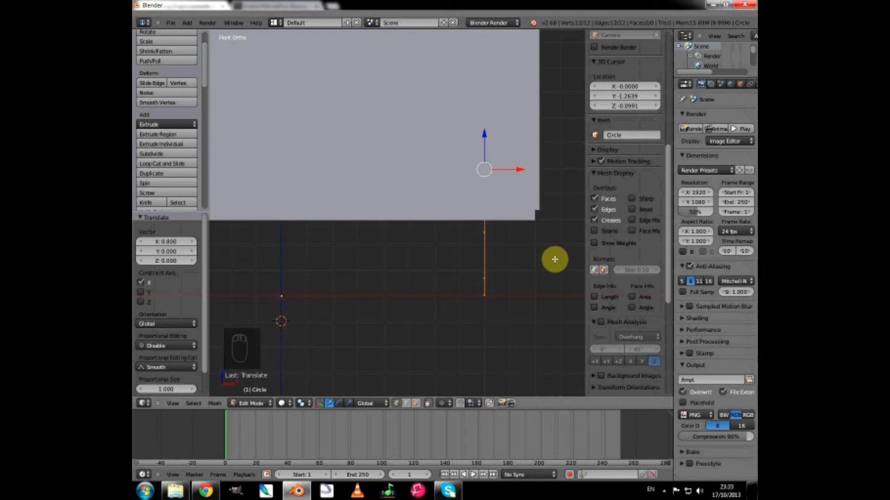
Extrude the circle 0.3 units along the X axis to give the wheel its width.
{"action": "key", "text": "e"}
{"action": "right_click", "coordinate": [483, 269]}
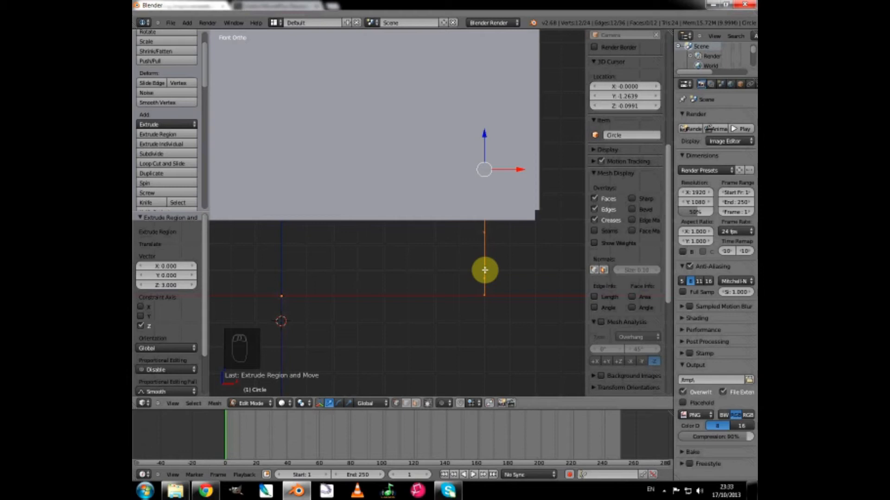
{"action": "key", "text": "e"}
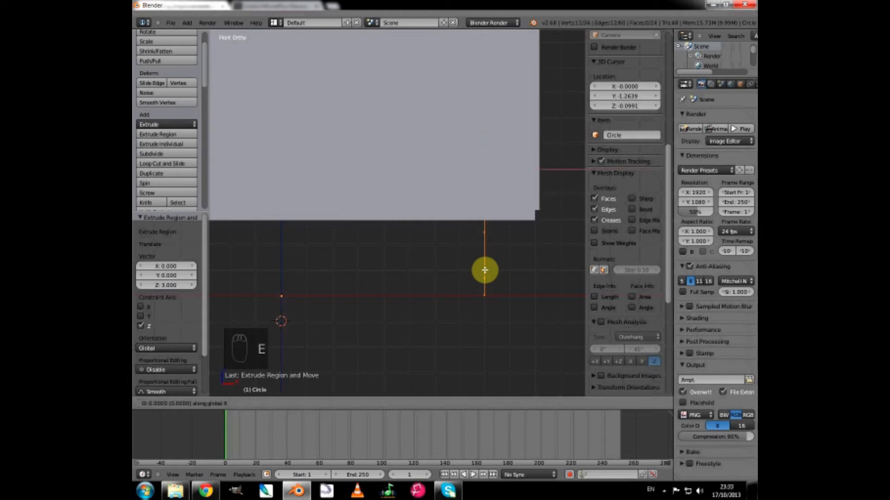
{"action": "type", "text": "0.3"}
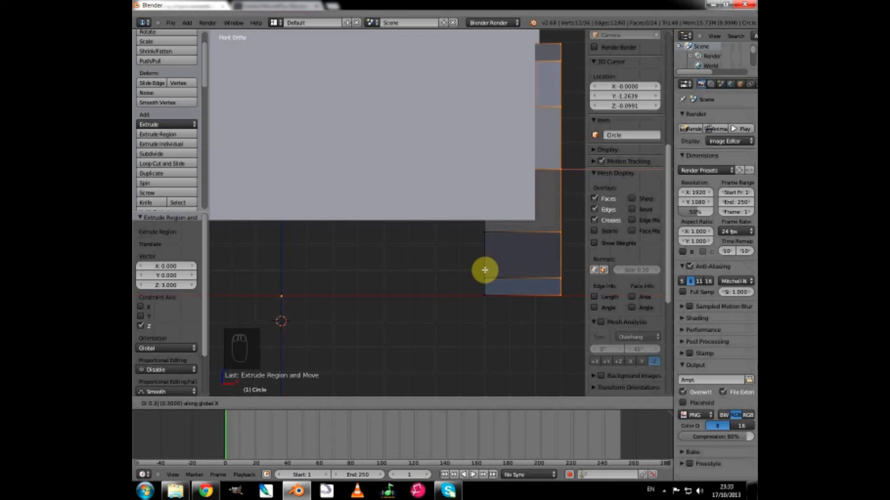
{"action": "left_click", "coordinate": [485, 270]}
Extrude the wheel's outer edge loop and scale it inward to about 0.814 to form the tyre's side wall.
{"action": "scroll", "coordinate": [485, 270], "scroll_direction": "down", "scroll_amount": 2}
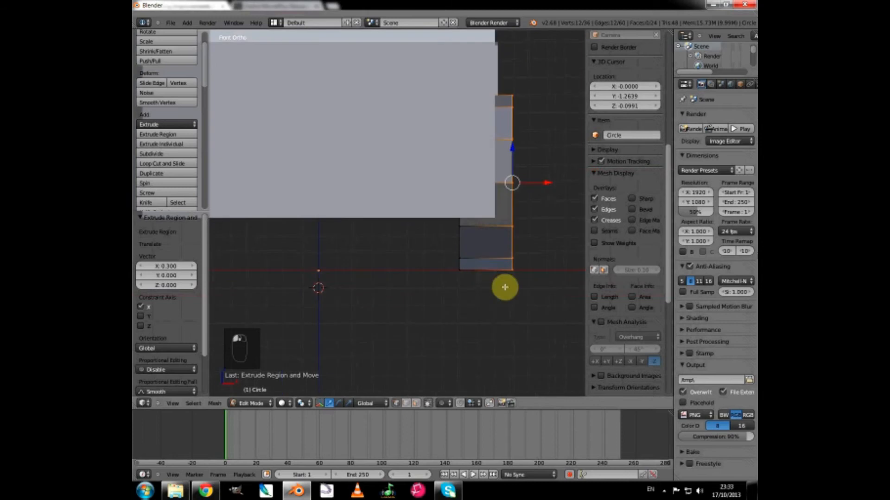
{"action": "middle_click_drag", "start_coordinate": [512, 299], "coordinate": [423, 204]}
{"action": "scroll", "coordinate": [412, 299], "scroll_direction": "down", "scroll_amount": 3}
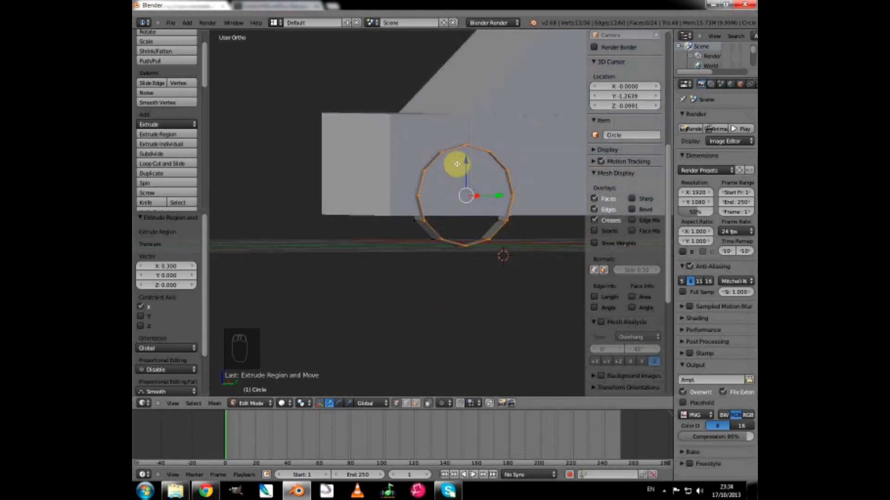
{"action": "scroll", "coordinate": [463, 246], "scroll_direction": "up", "scroll_amount": 5}
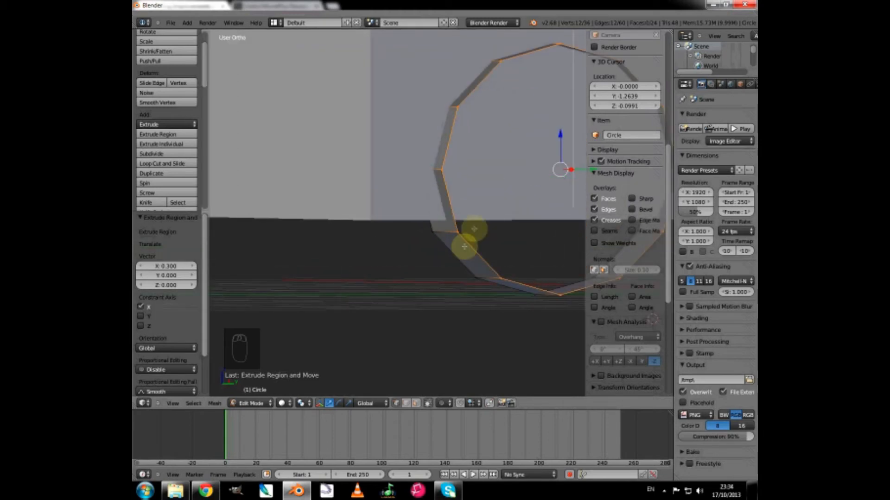
{"action": "key", "text": "KP_Decimal"}
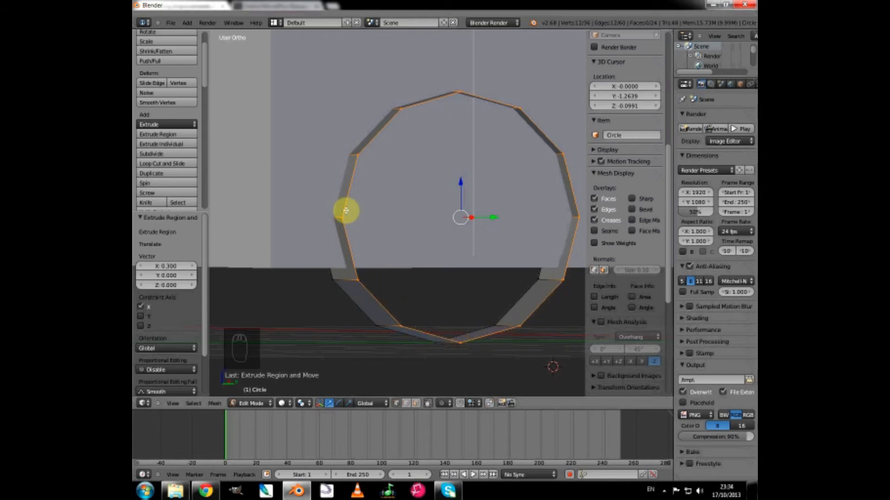
{"action": "key", "text": "e"}
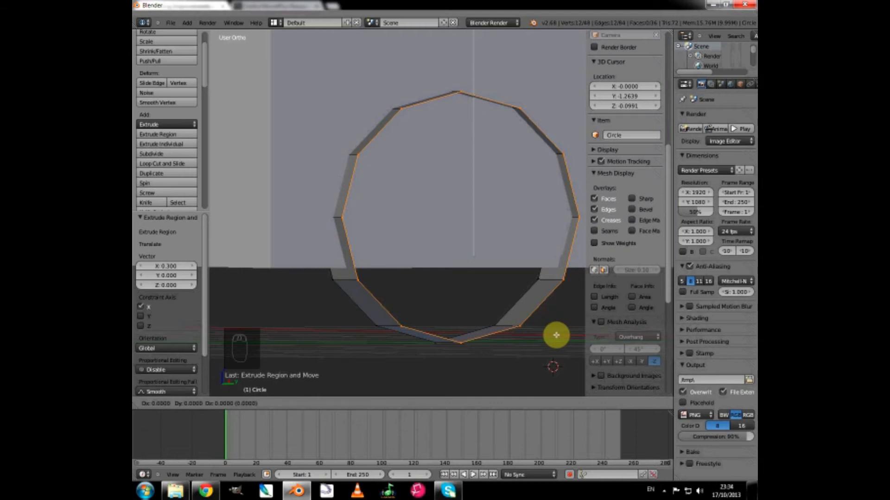
{"action": "key", "text": "s"}
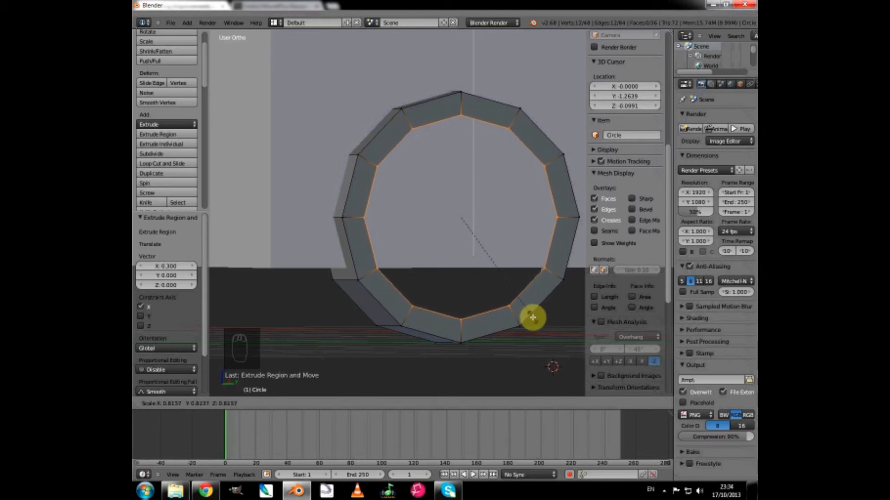
{"action": "left_click", "coordinate": [532, 317]}
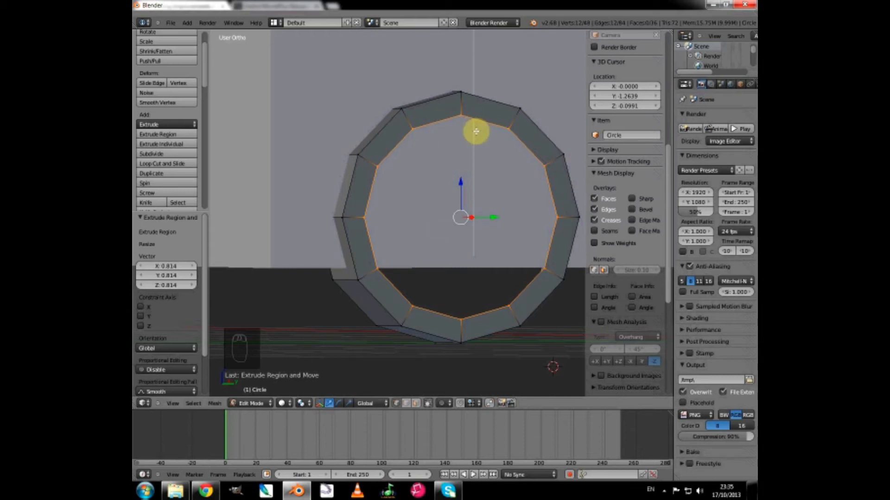
Extrude the inner edge loop of the tyre's side wall outward about 0.012 units along the X axis.
{"action": "key", "text": "e"}
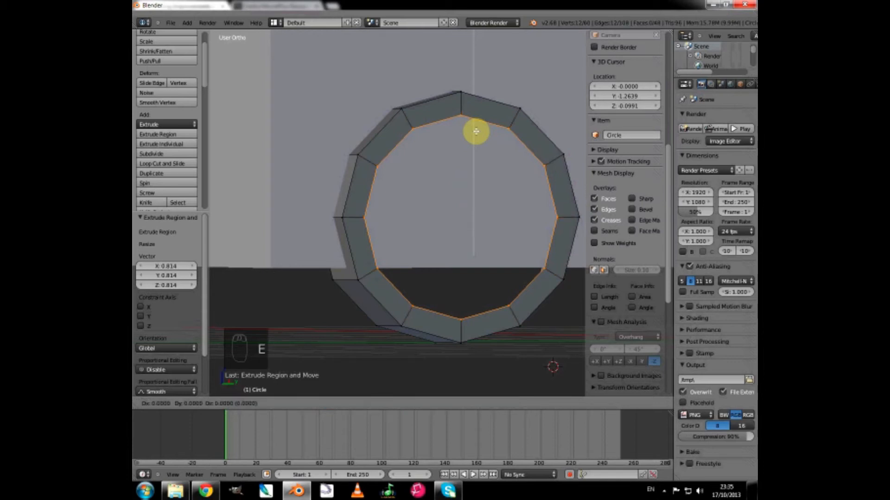
{"action": "key", "text": "x"}
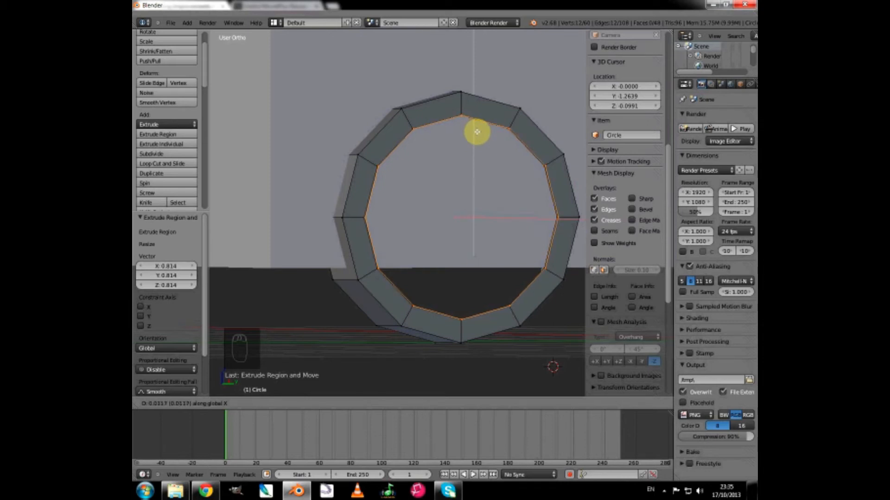
{"action": "left_click", "coordinate": [477, 132]}
{"action": "middle_click_drag", "start_coordinate": [468, 153], "coordinate": [500, 168]}
{"action": "scroll", "coordinate": [484, 175], "scroll_direction": "up", "scroll_amount": 3}
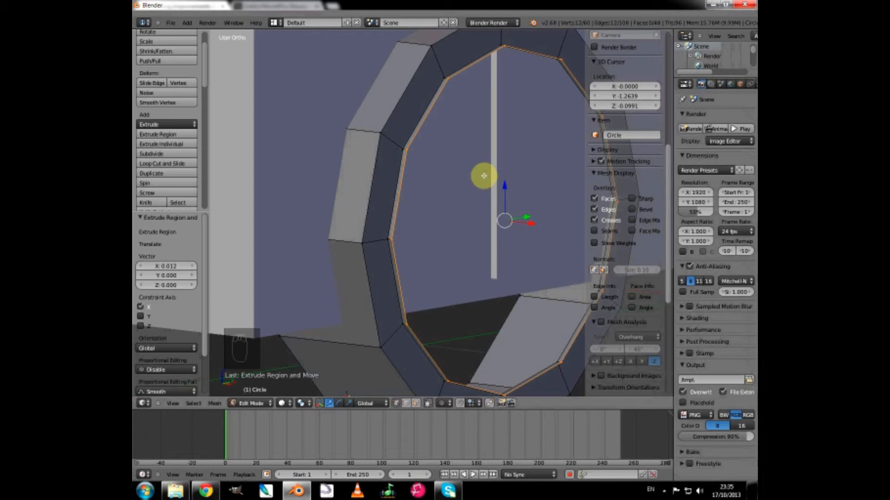
Extrude the inner loop scaled to about 0.956, and extrude it again about -0.013 units along X to form a thin raised rim.
{"action": "key", "text": "e"}
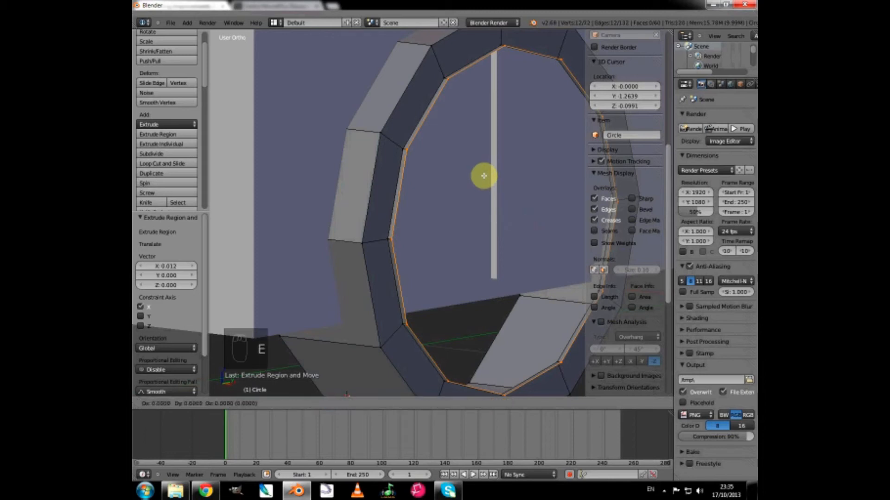
{"action": "key", "text": "s"}
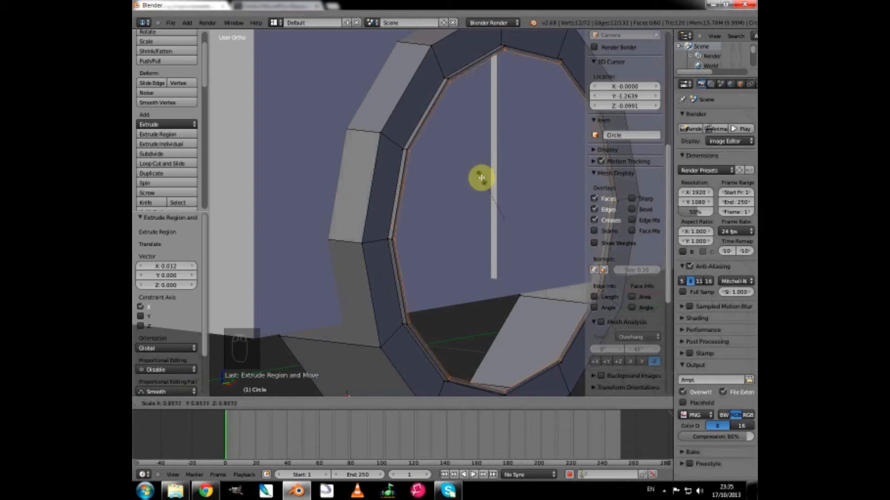
{"action": "left_click", "coordinate": [482, 180]}
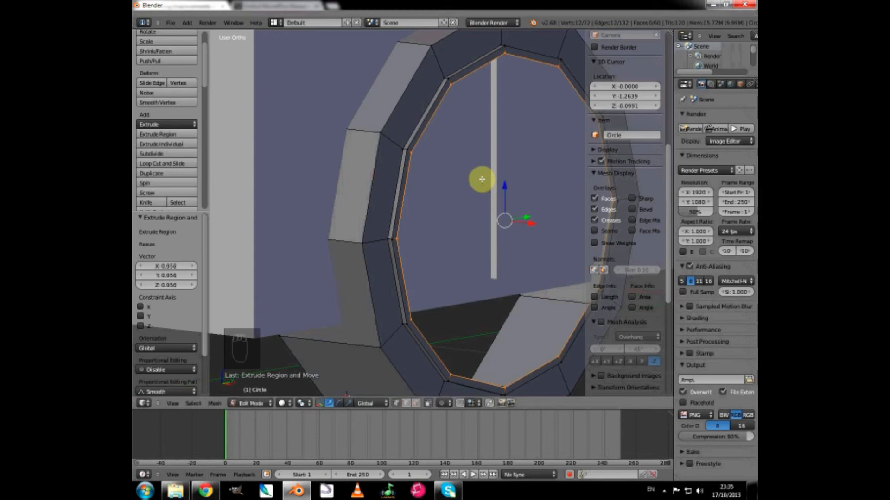
{"action": "key", "text": "e"}
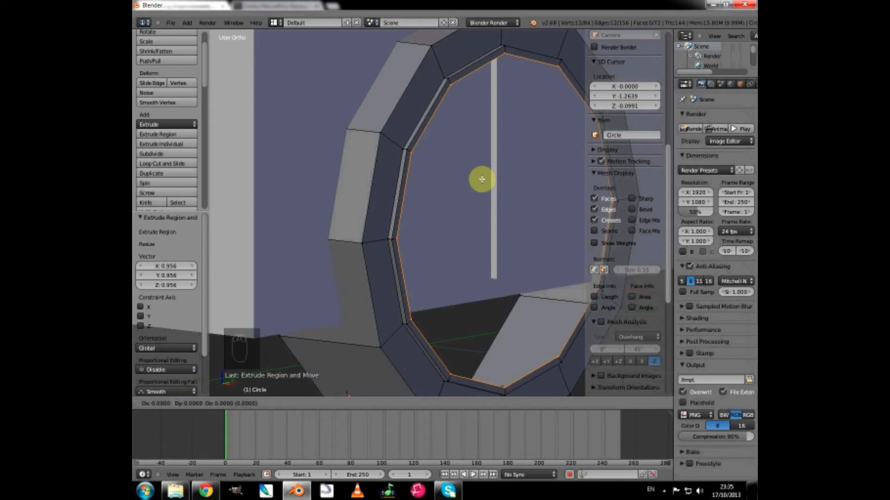
{"action": "key", "text": "x"}
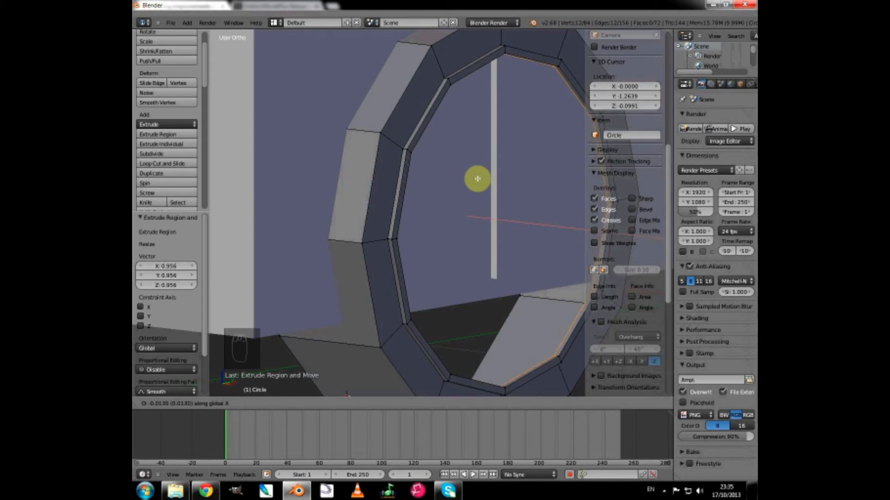
{"action": "left_click", "coordinate": [477, 179]}
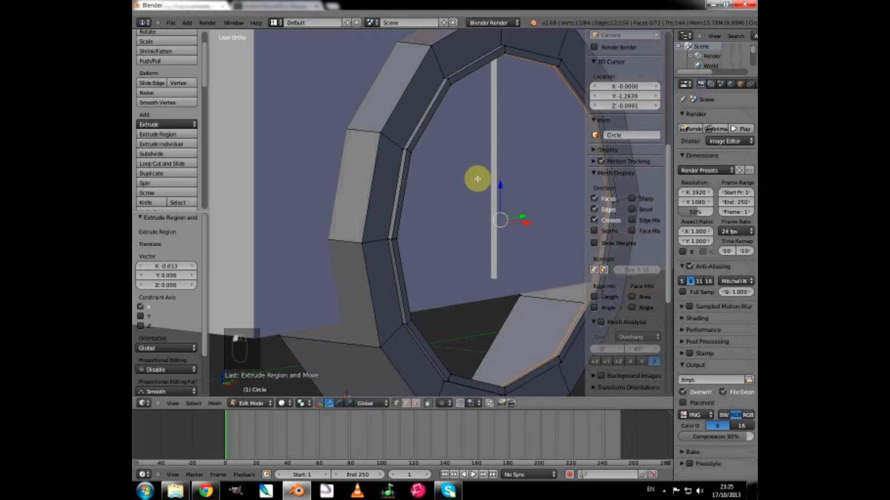
Extrude two more rings inward across the wheel face, scaling the first to about 0.794 and the second to about 0.532.
{"action": "key", "text": "e"}
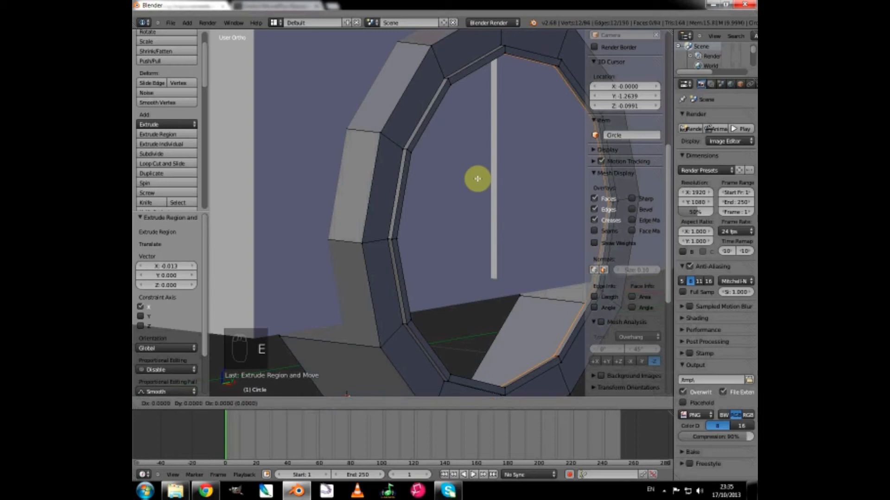
{"action": "key", "text": "s"}
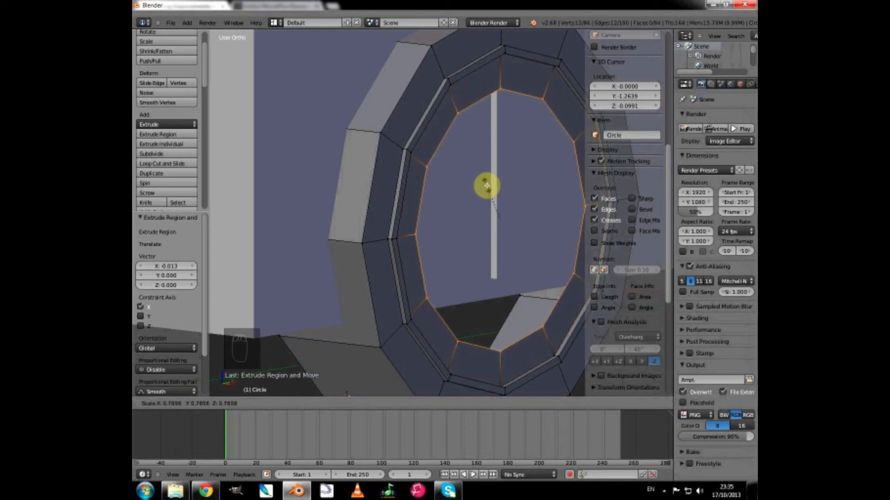
{"action": "left_click", "coordinate": [486, 185]}
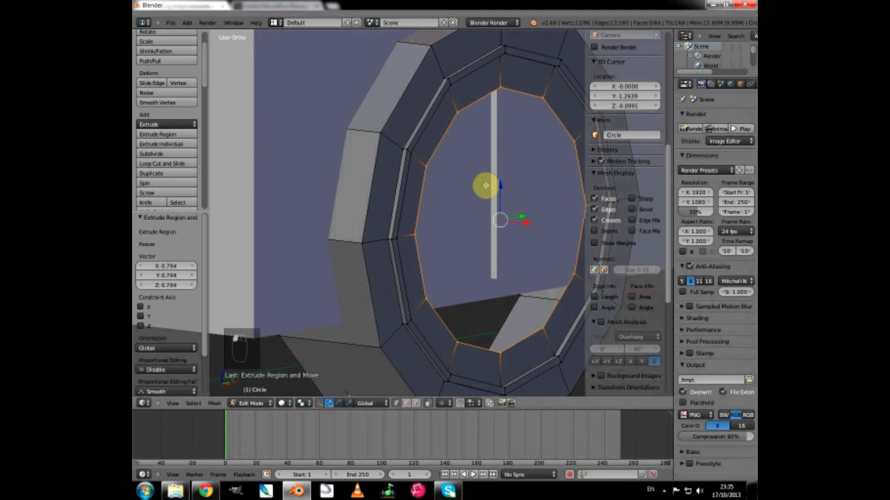
{"action": "key", "text": "e"}
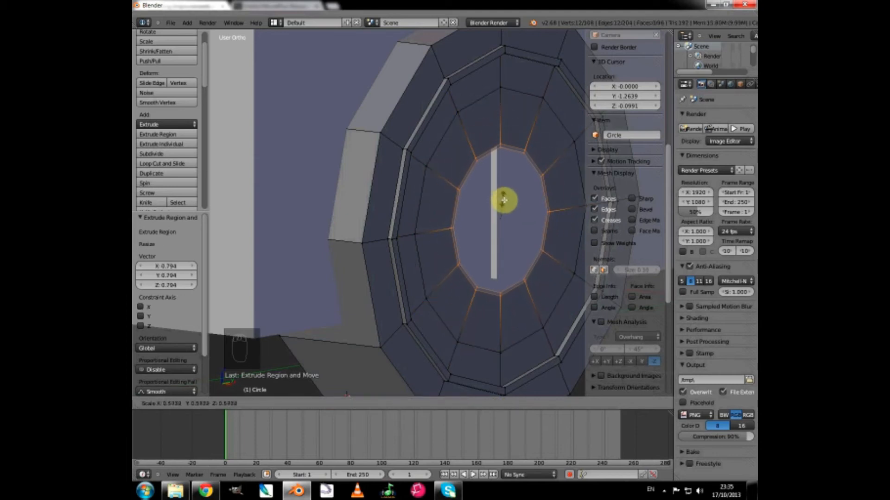
{"action": "left_click", "coordinate": [505, 201]}
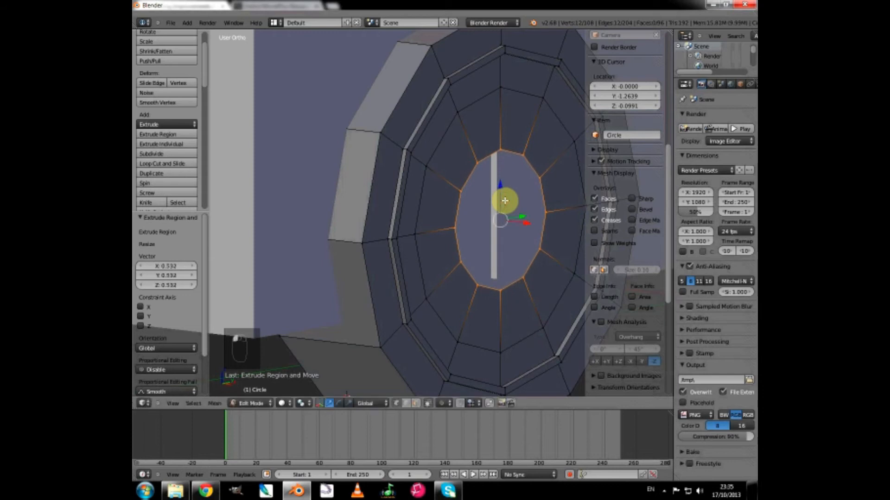
Extrude the innermost loop in place and merge its vertices at center to close the wheel's outer face.
{"action": "key", "text": "e"}
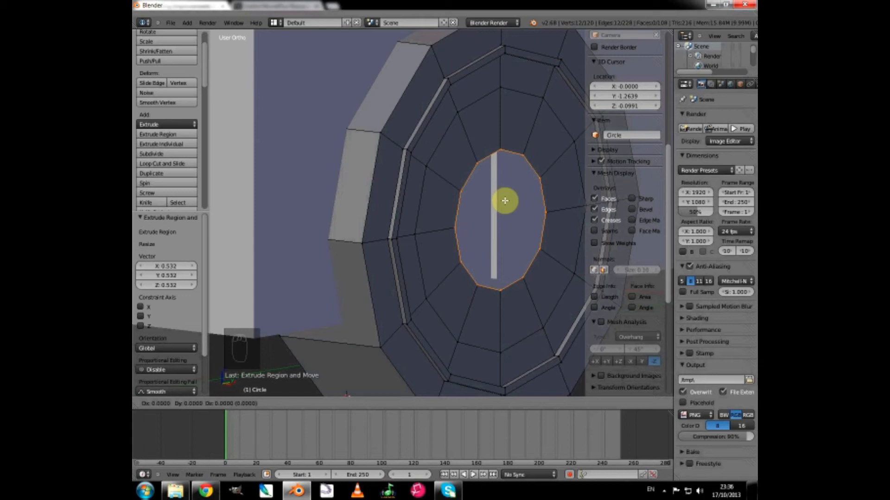
{"action": "left_click", "coordinate": [505, 201]}
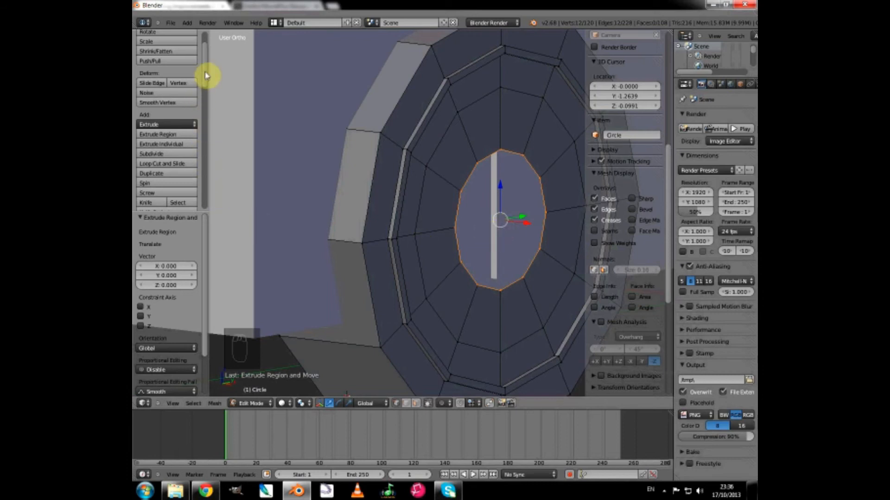
{"action": "left_click", "coordinate": [173, 217]}
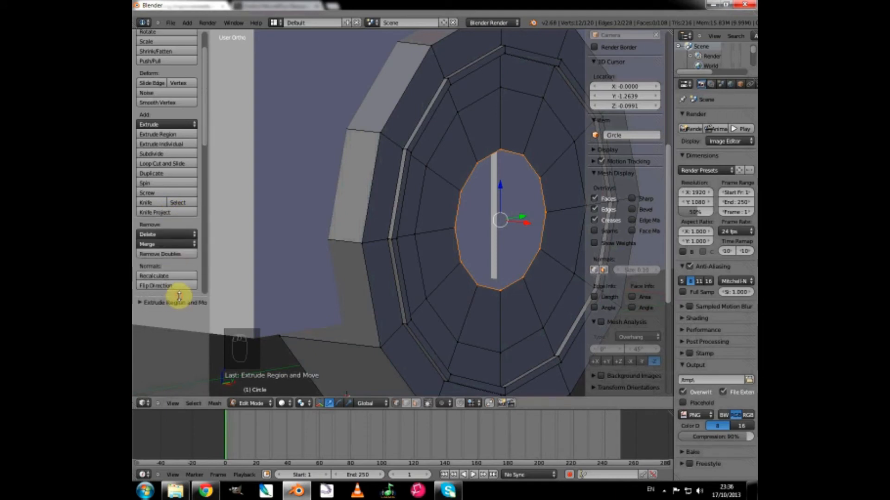
{"action": "left_click", "coordinate": [152, 247]}
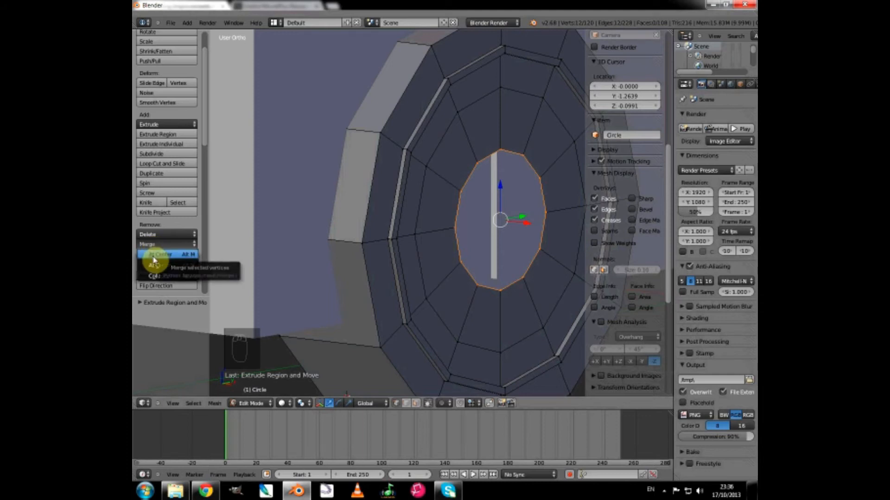
{"action": "left_click", "coordinate": [155, 255]}
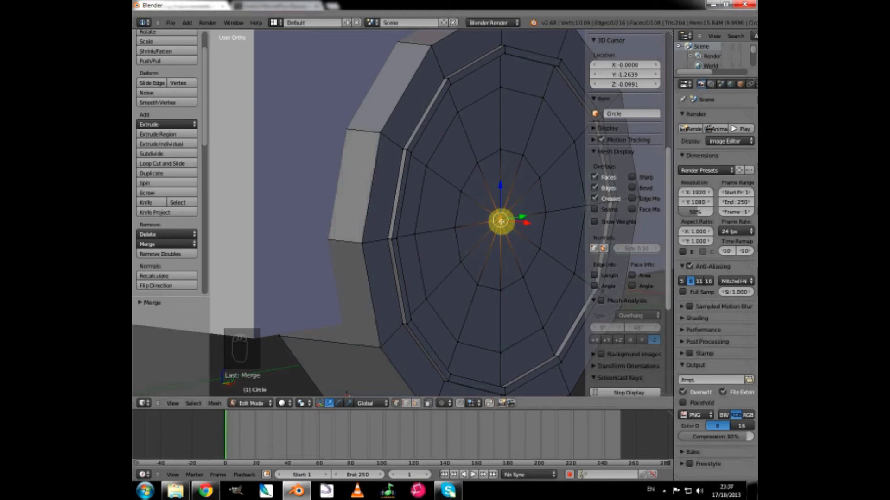
Select the edge loop on the wheel's open inner side, extrude it and scale it inward to form a ring.
{"action": "scroll", "coordinate": [500, 221], "scroll_direction": "down", "scroll_amount": 4}
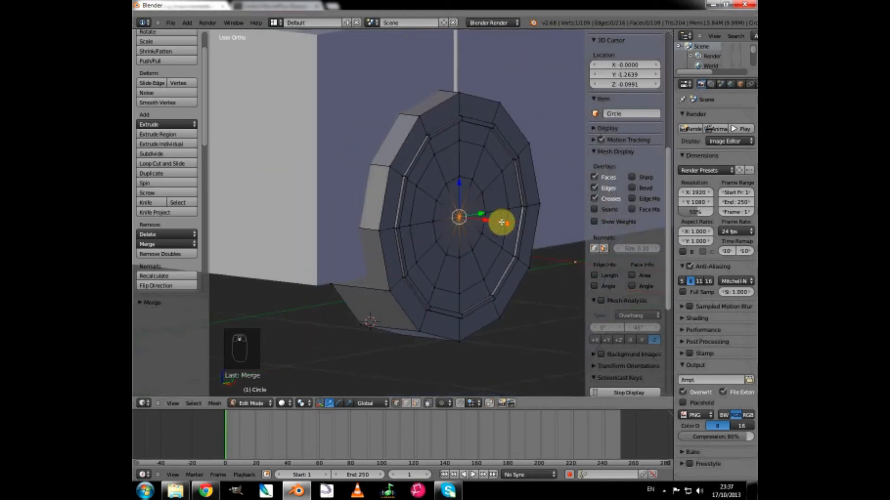
{"action": "middle_click_drag", "start_coordinate": [500, 222], "coordinate": [534, 235]}
{"action": "scroll", "coordinate": [503, 258], "scroll_direction": "up", "scroll_amount": 2}
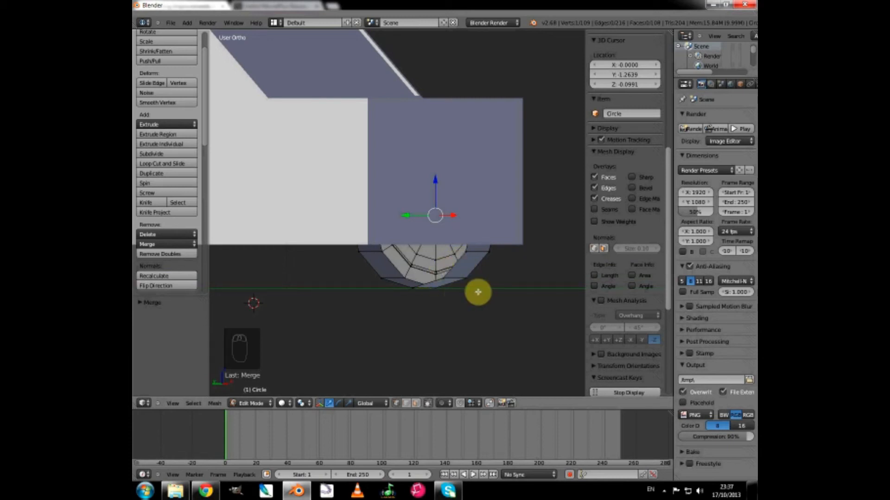
{"action": "middle_click_drag", "start_coordinate": [490, 291], "coordinate": [471, 288]}
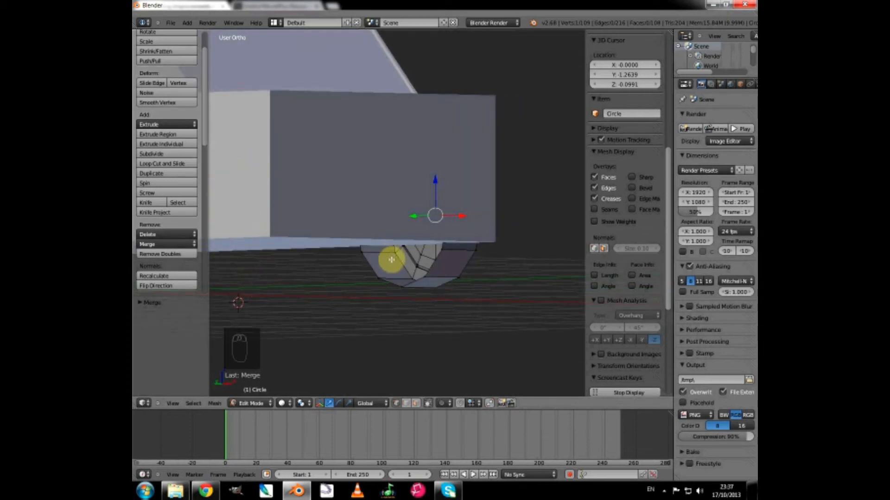
{"action": "middle_click_drag", "start_coordinate": [389, 280], "coordinate": [413, 280]}
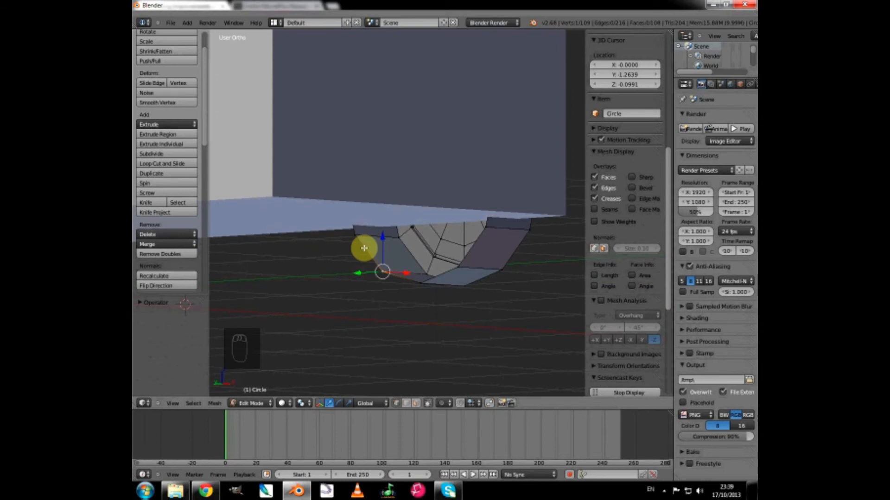
{"action": "right_click", "coordinate": [364, 248], "text": "alt"}
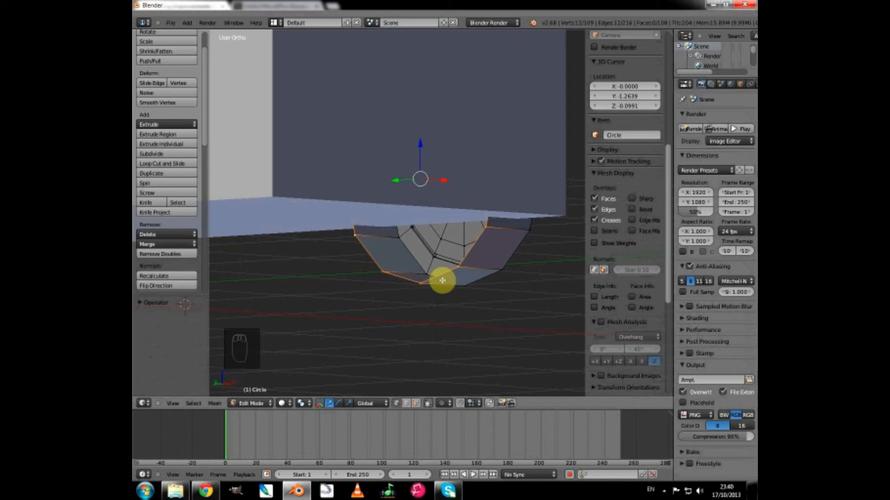
{"action": "key", "text": "e"}
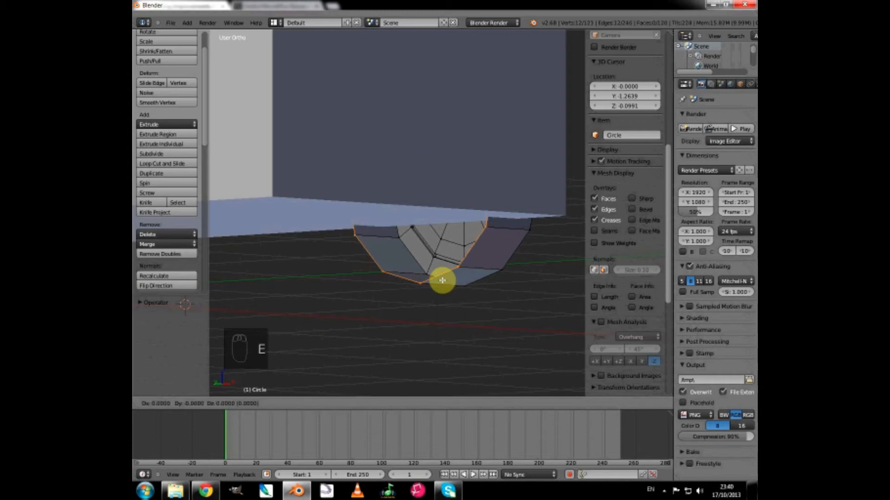
{"action": "key", "text": "s"}
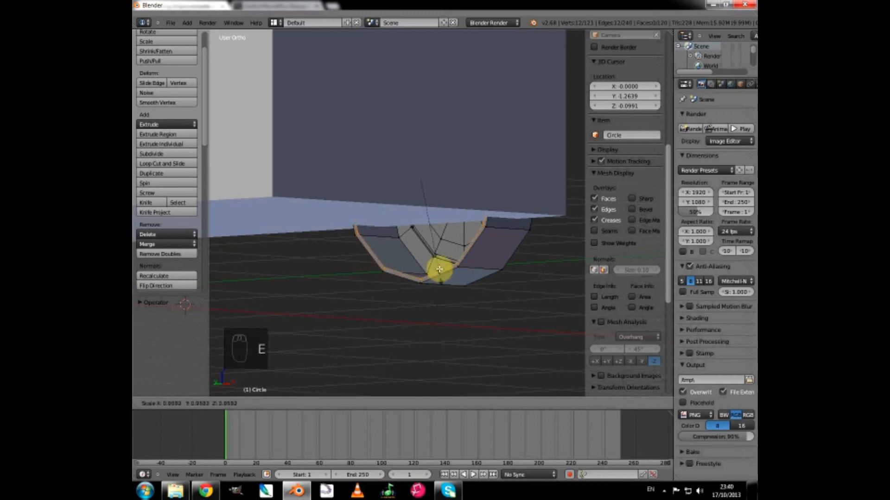
{"action": "left_click", "coordinate": [439, 248]}
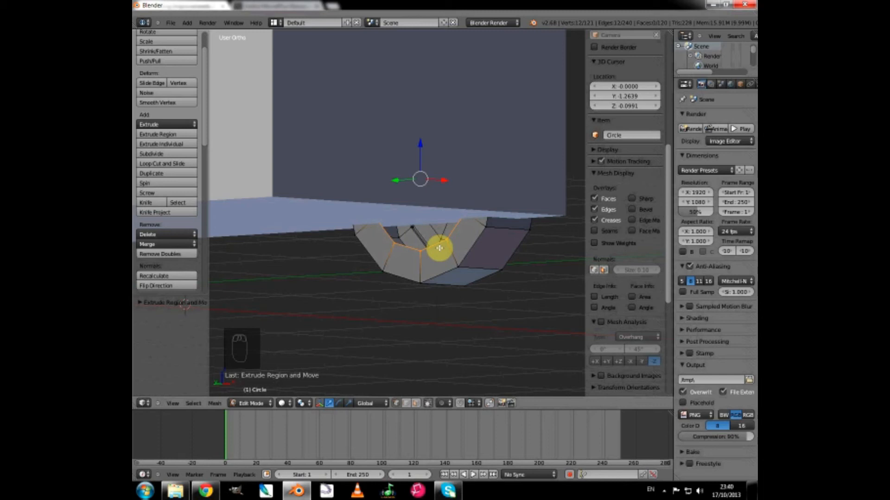
Extrude the inner side's loop in place and merge its vertices at center to close the back of the wheel.
{"action": "key", "text": "e"}
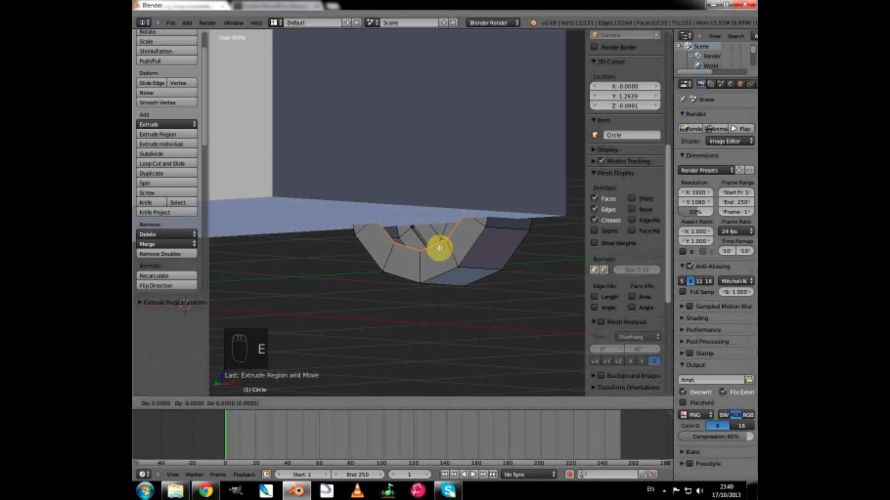
{"action": "left_click", "coordinate": [439, 248]}
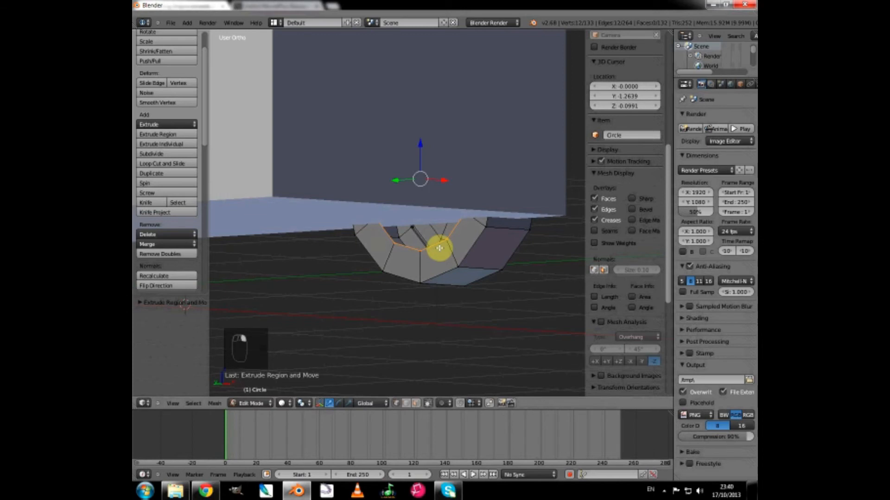
{"action": "left_click", "coordinate": [180, 246]}
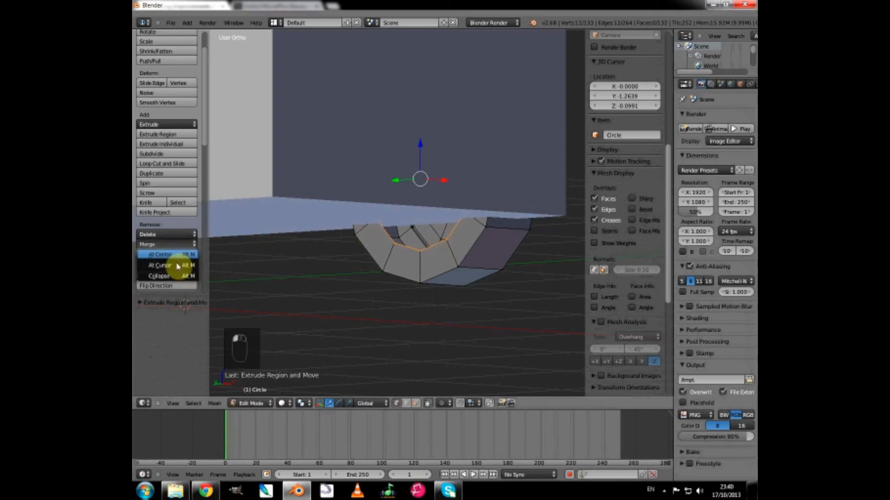
{"action": "left_click", "coordinate": [178, 255]}
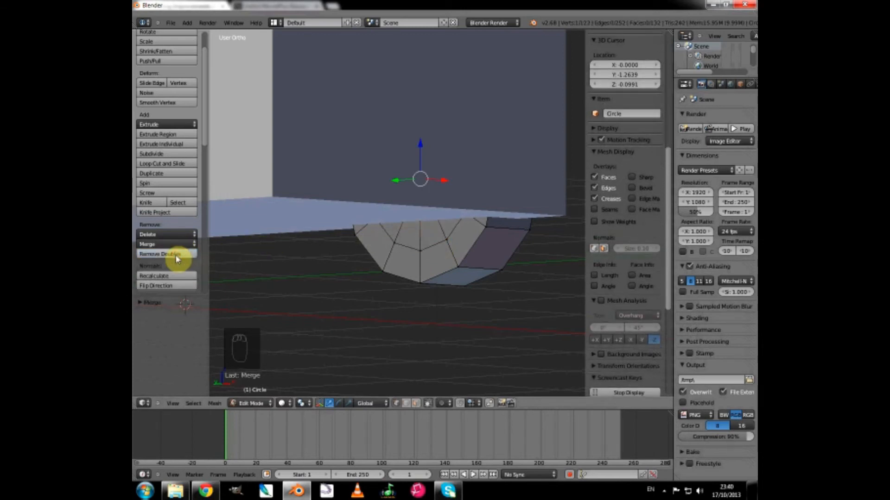
Show the wheel and the car body together in the front orthographic view.
{"action": "middle_click_drag", "start_coordinate": [500, 288], "coordinate": [368, 300]}
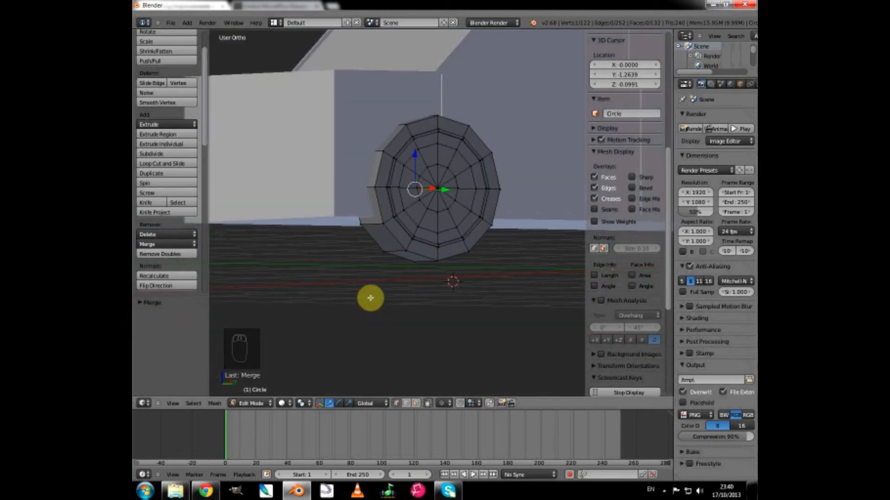
{"action": "key", "text": "KP_1"}
{"action": "scroll", "coordinate": [476, 241], "scroll_direction": "down", "scroll_amount": 3}
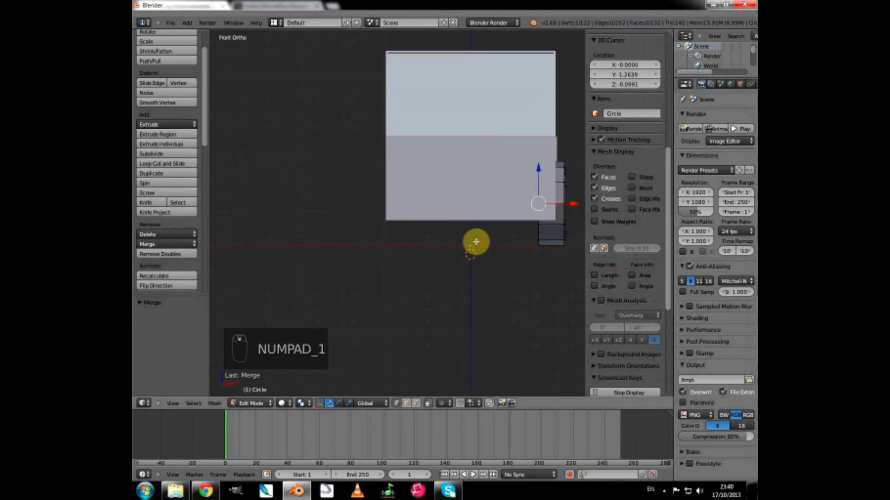
{"action": "middle_click_drag", "start_coordinate": [473, 243], "coordinate": [439, 264], "text": "shift"}
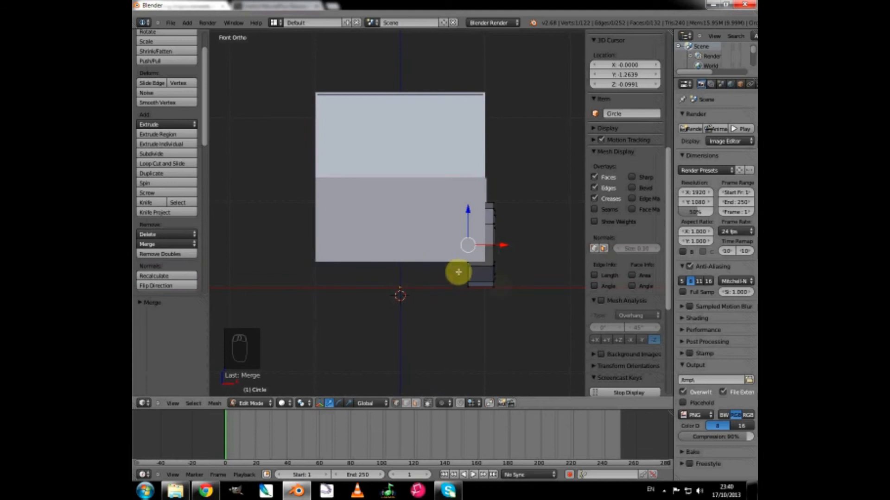
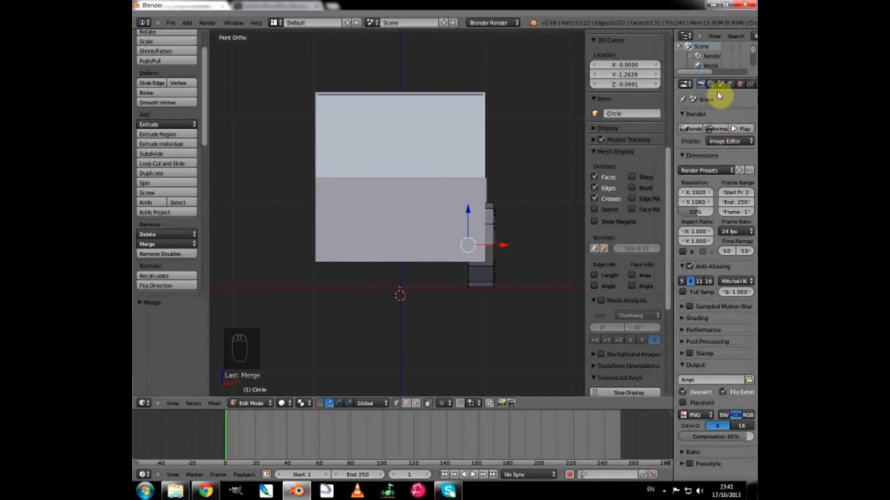
Add a Mirror modifier on the X axis to the wheel so it is duplicated on the car's opposite side.
{"action": "scroll", "coordinate": [718, 92], "scroll_direction": "down", "scroll_amount": 1}
{"action": "scroll", "coordinate": [719, 91], "scroll_direction": "down", "scroll_amount": 1}
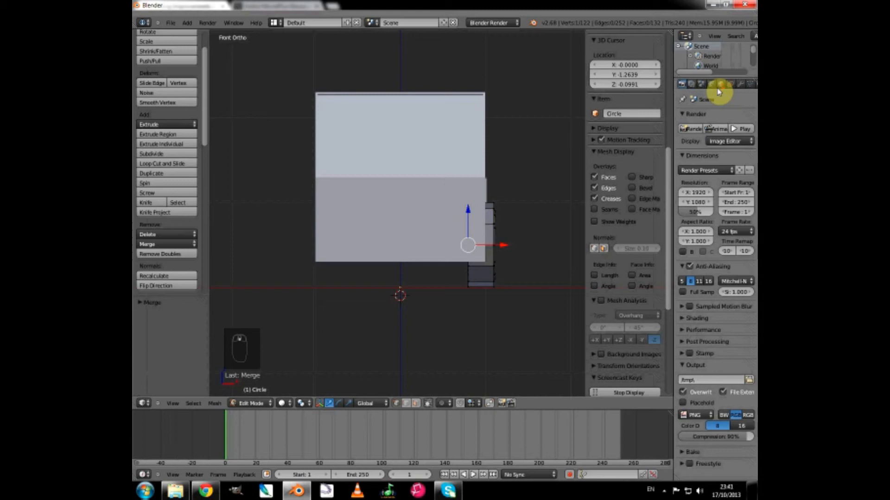
{"action": "left_click", "coordinate": [740, 88]}
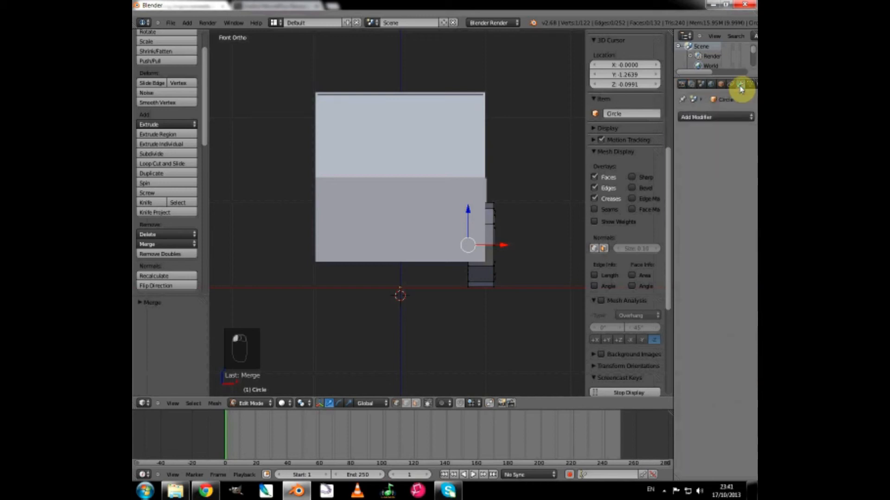
{"action": "left_click", "coordinate": [707, 120]}
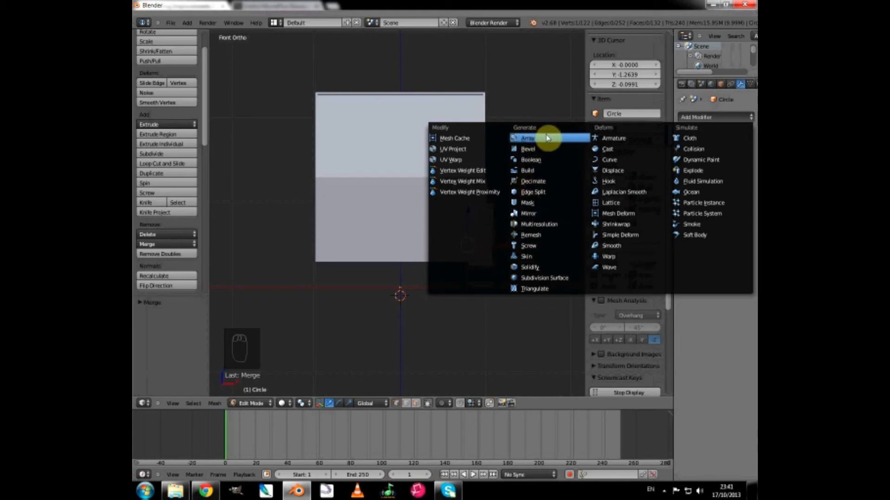
{"action": "left_click", "coordinate": [531, 219]}
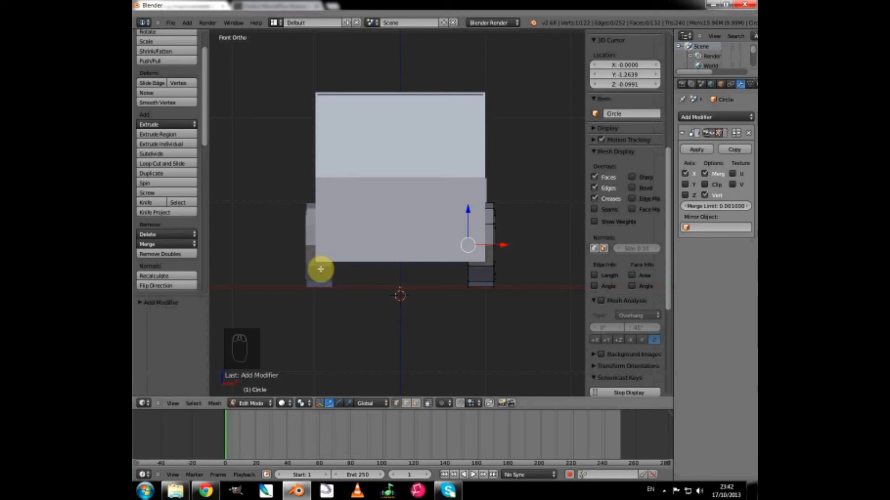
Try mirroring the wheel across the Y axis as well.
{"action": "middle_click_drag", "start_coordinate": [318, 327], "coordinate": [538, 254]}
{"action": "scroll", "coordinate": [539, 254], "scroll_direction": "down", "scroll_amount": 2}
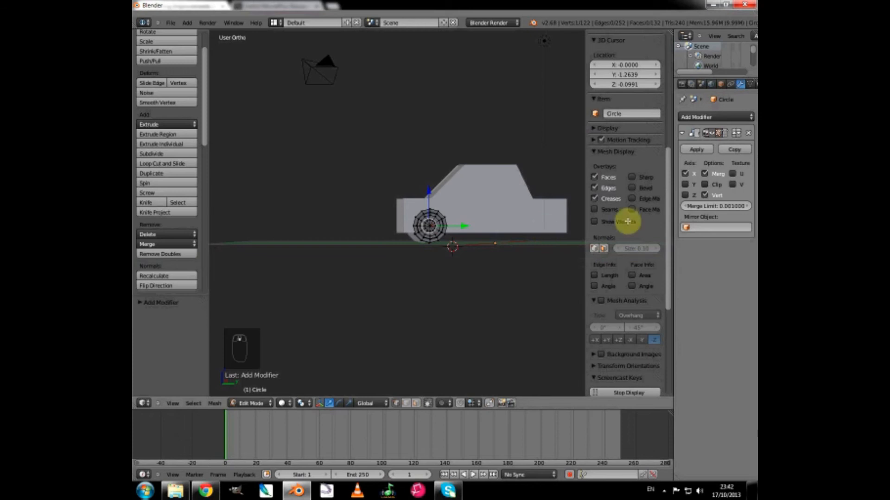
{"action": "left_click", "coordinate": [686, 185]}
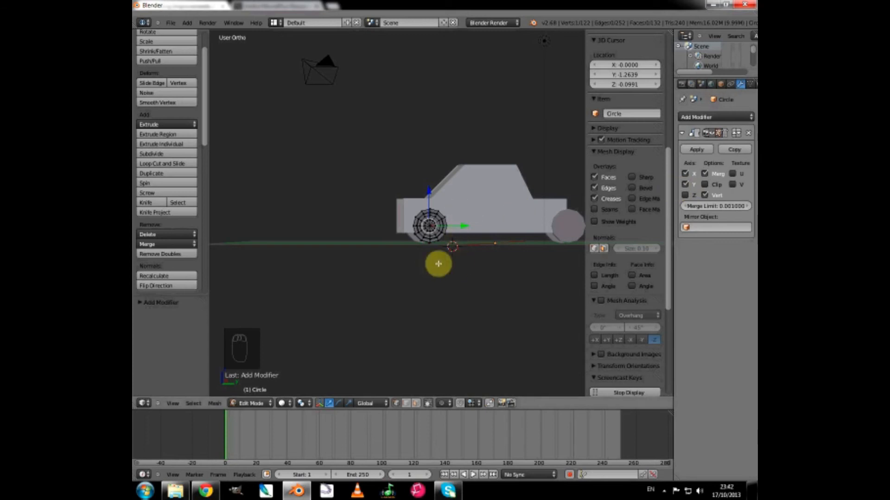
{"action": "middle_click_drag", "start_coordinate": [424, 267], "coordinate": [549, 220]}
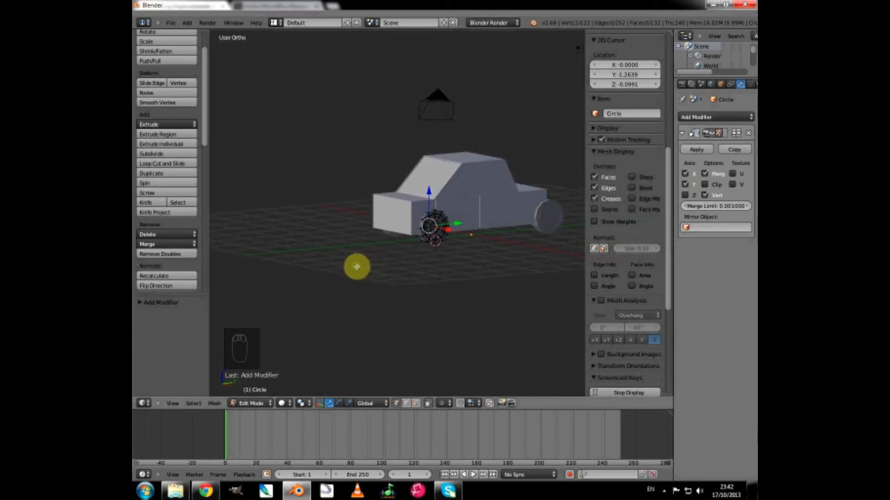
{"action": "mouse_move", "coordinate": [356, 264]}
{"action": "middle_mouse_down"}
{"action": "mouse_move", "coordinate": [429, 280]}
{"action": "mouse_move", "coordinate": [480, 274]}
{"action": "mouse_move", "coordinate": [342, 260]}
{"action": "middle_mouse_up"}
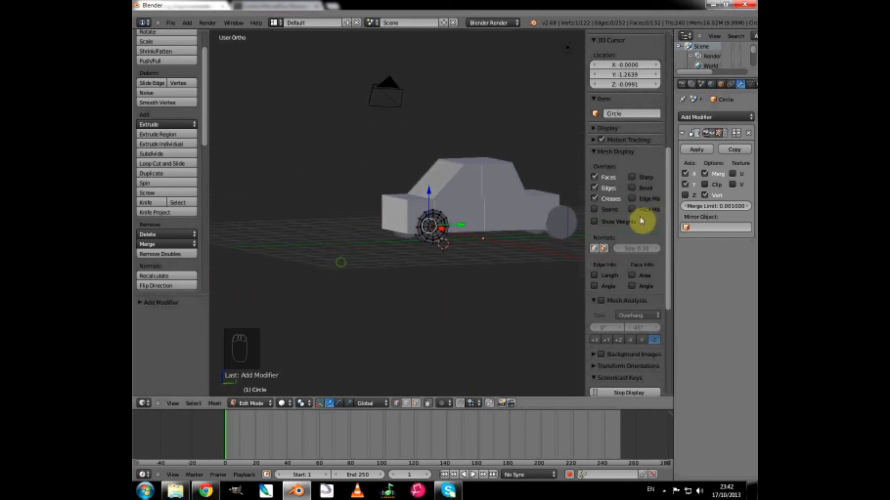
{"action": "left_click", "coordinate": [686, 185]}
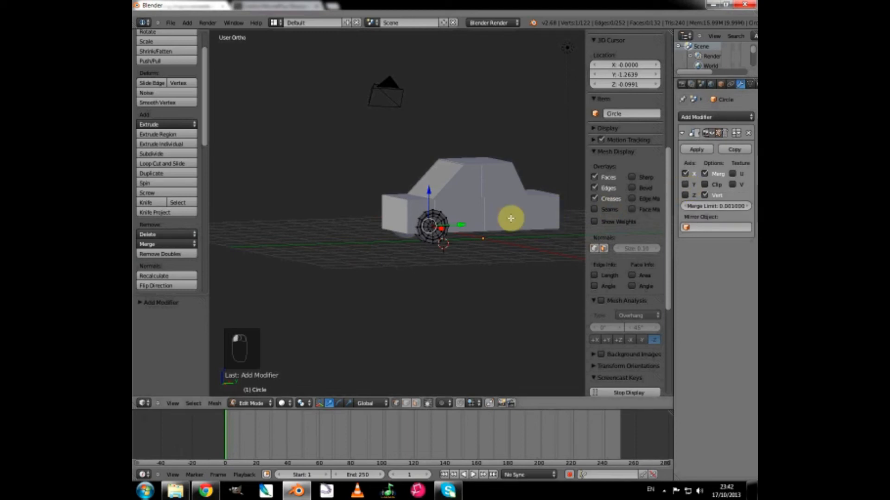
Add an Array modifier to the mirrored wheel and inspect the copy from the front of the car.
{"action": "left_click", "coordinate": [692, 118]}
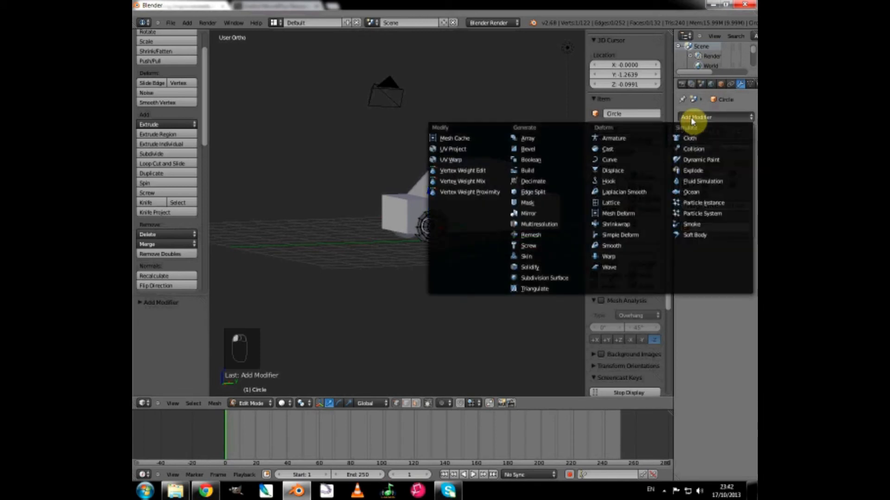
{"action": "left_click", "coordinate": [524, 139]}
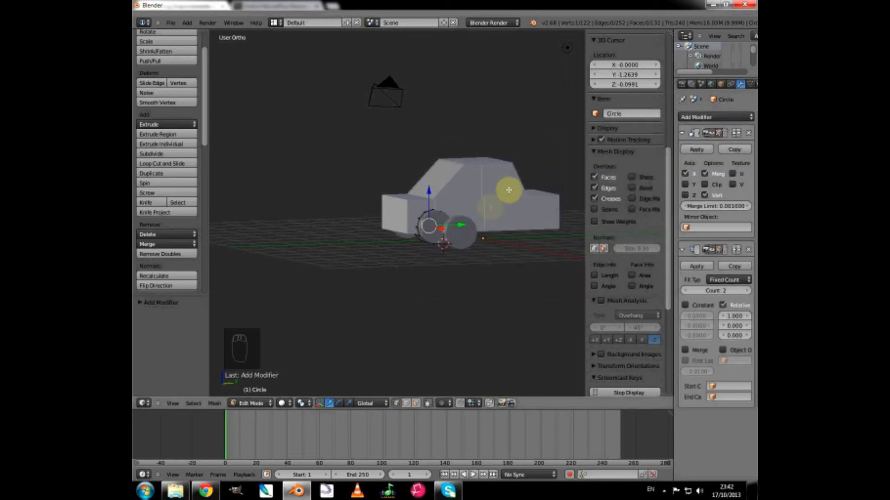
{"action": "middle_click_drag", "start_coordinate": [435, 270], "coordinate": [504, 279]}
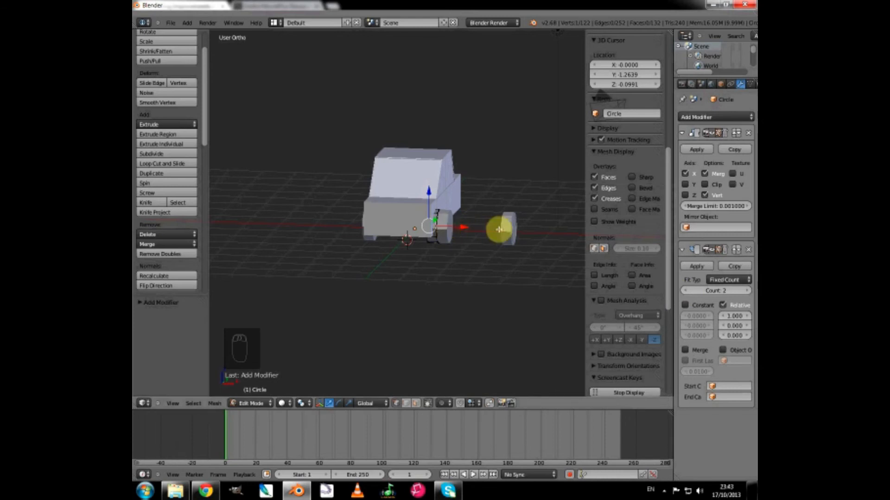
{"action": "middle_click_drag", "start_coordinate": [436, 279], "coordinate": [469, 266]}
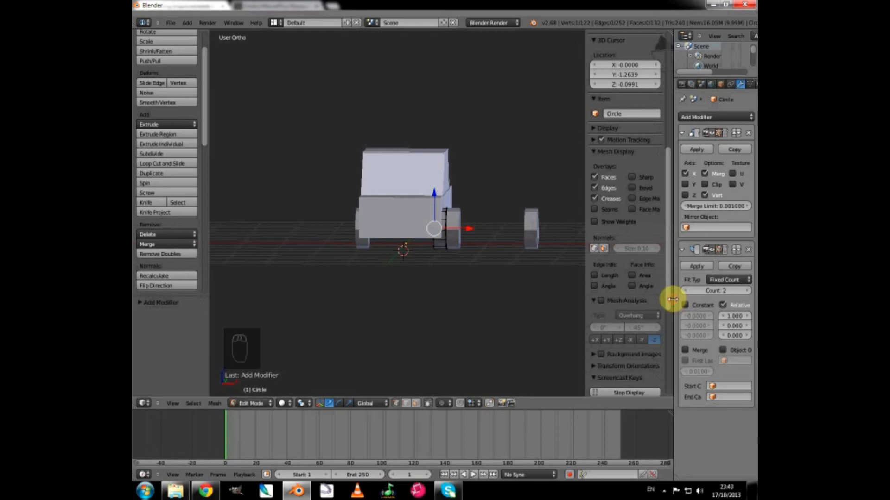
Set the wheel array's relative offset to 0 on X and 1 on Y.
{"action": "left_click_drag", "start_coordinate": [663, 299], "coordinate": [642, 295]}
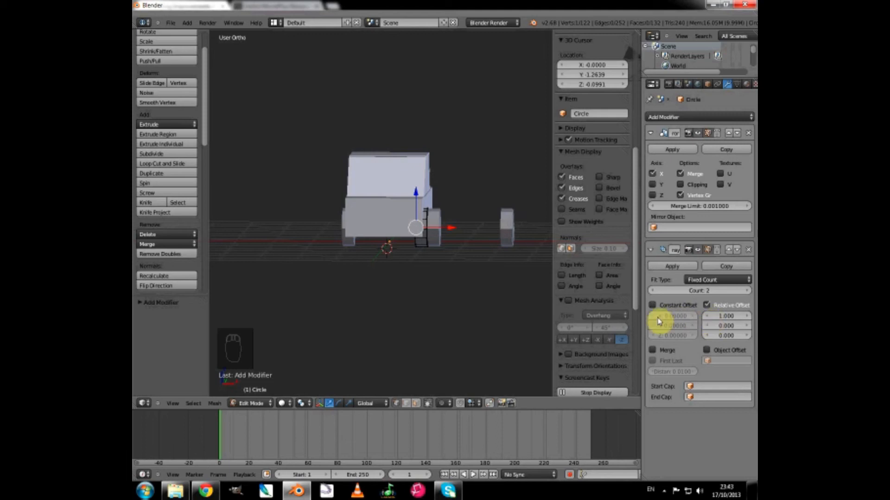
{"action": "left_click", "coordinate": [724, 319]}
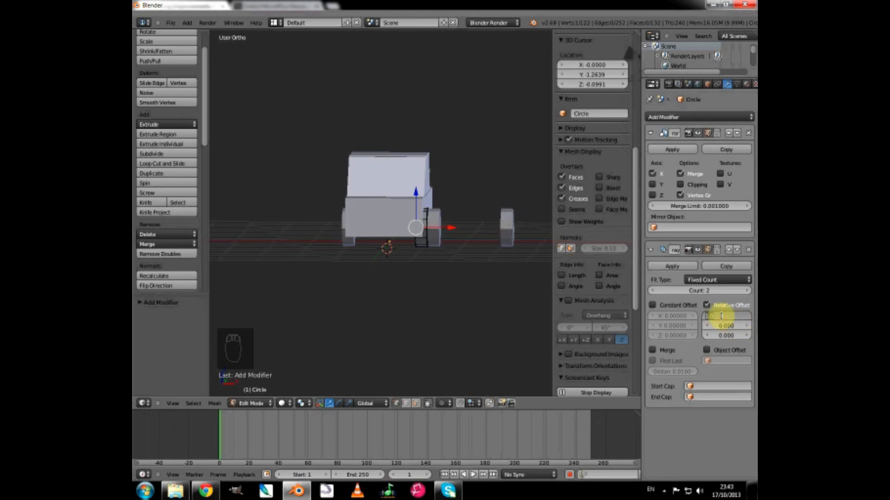
{"action": "type", "text": "0"}
{"action": "key", "text": "Return"}
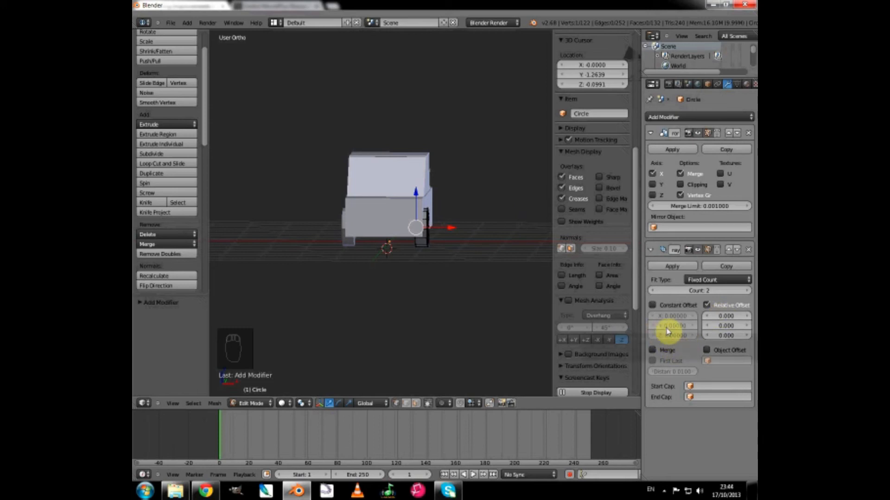
{"action": "left_click", "coordinate": [720, 326]}
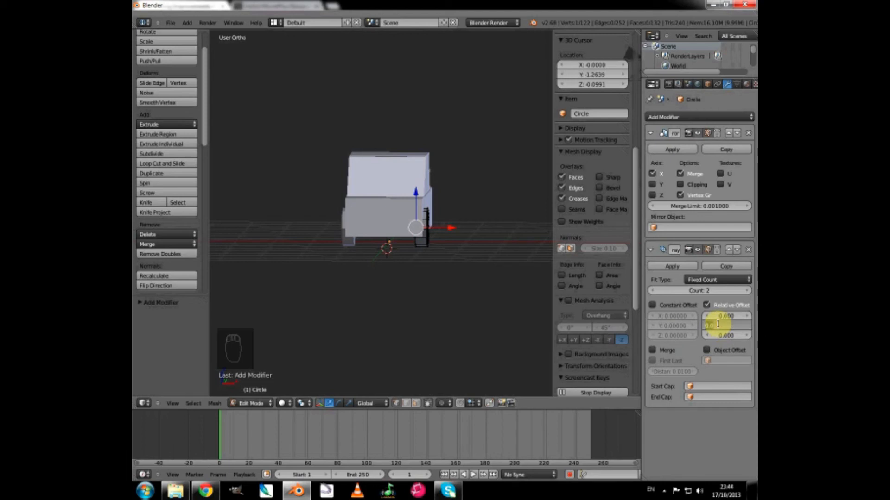
{"action": "key", "text": "Return"}
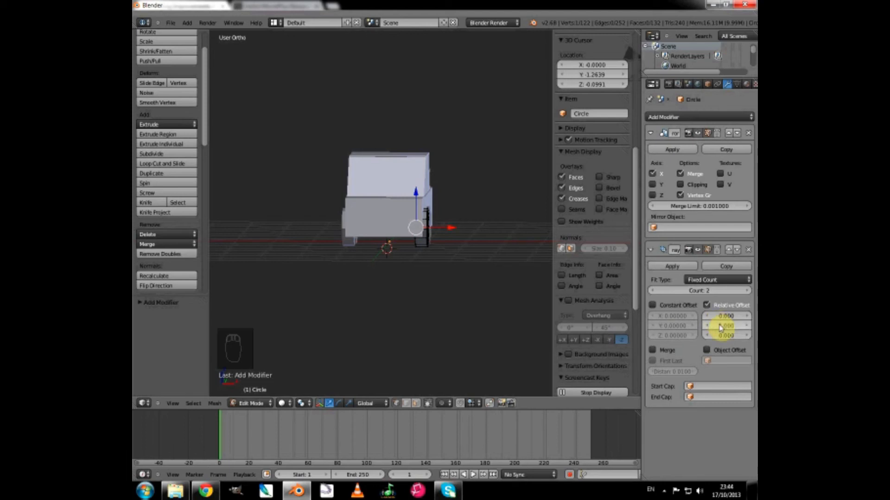
Increase the wheel array's Y relative offset to 3.279 to place the second pair under the car's rear.
{"action": "middle_click_drag", "start_coordinate": [462, 272], "coordinate": [371, 268]}
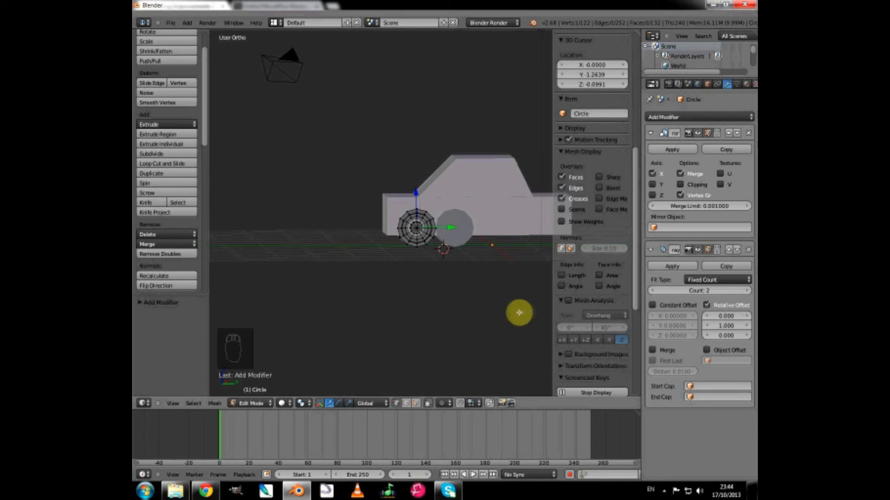
{"action": "middle_click_drag", "start_coordinate": [506, 316], "coordinate": [429, 330], "text": "shift"}
{"action": "scroll", "coordinate": [416, 322], "scroll_direction": "up", "scroll_amount": 3}
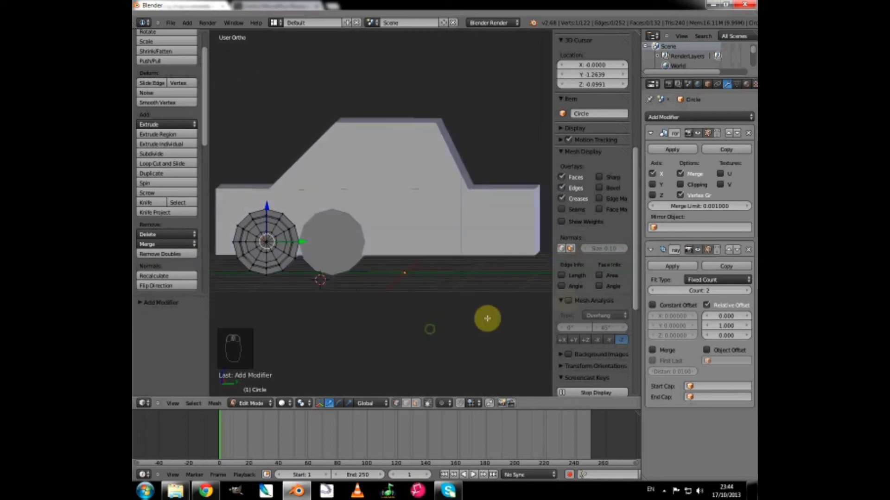
{"action": "left_click", "coordinate": [713, 329]}
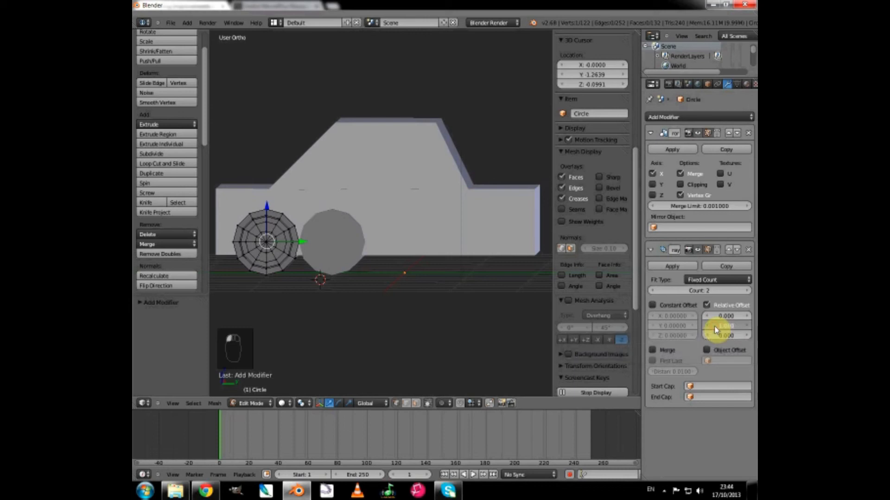
{"action": "left_click_drag", "start_coordinate": [714, 328], "coordinate": [718, 330]}
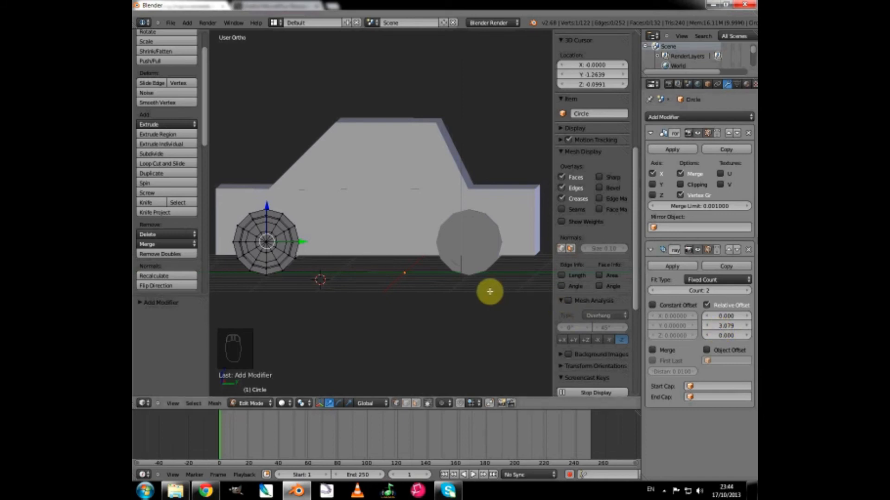
{"action": "key", "text": "KP_3"}
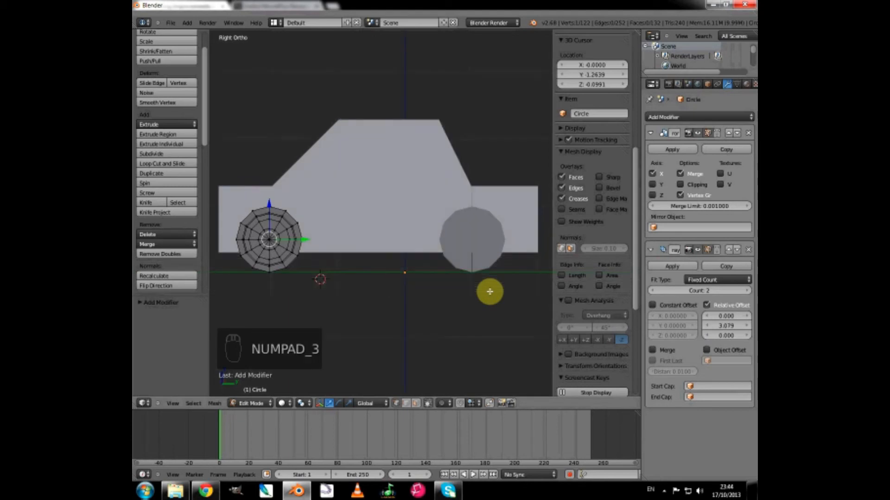
{"action": "left_click", "coordinate": [749, 328]}
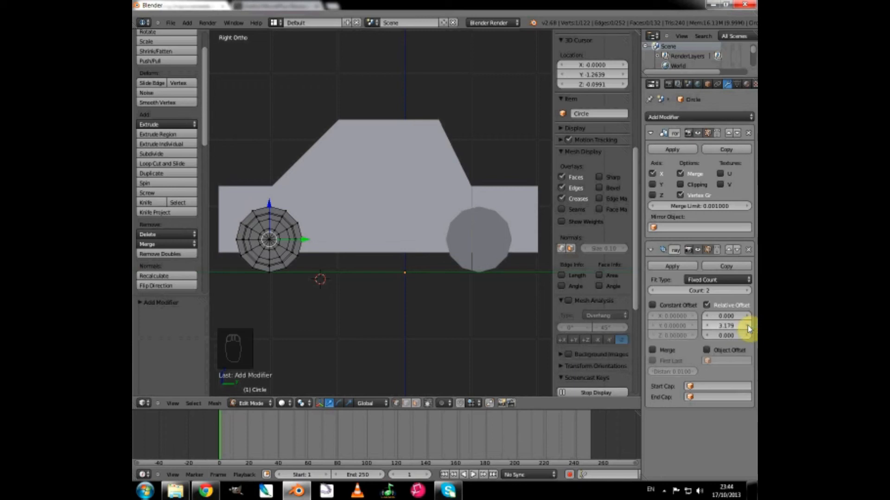
{"action": "left_click", "coordinate": [749, 329]}
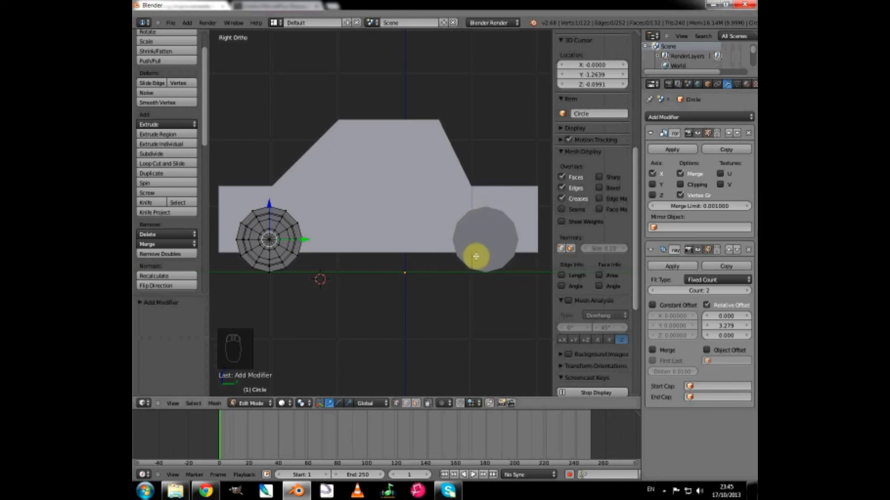
Check the wheels against the car body from an angle and return the wheel object to Object Mode.
{"action": "scroll", "coordinate": [376, 274], "scroll_direction": "down", "scroll_amount": 3}
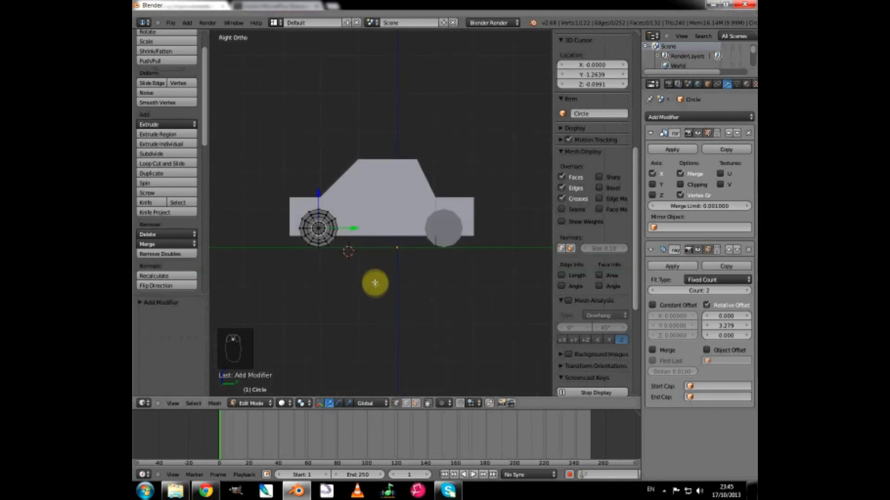
{"action": "middle_click_drag", "start_coordinate": [375, 286], "coordinate": [348, 290]}
{"action": "scroll", "coordinate": [376, 268], "scroll_direction": "up", "scroll_amount": 4}
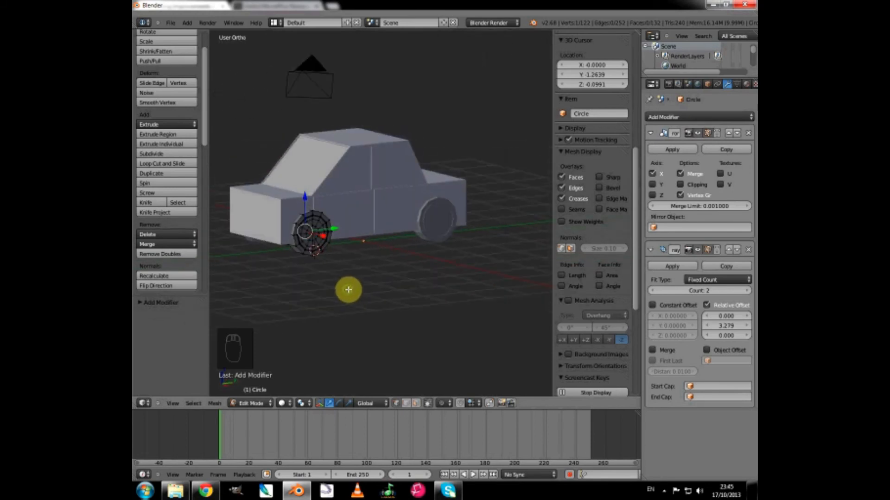
{"action": "scroll", "coordinate": [353, 284], "scroll_direction": "up", "scroll_amount": 2}
{"action": "scroll", "coordinate": [364, 282], "scroll_direction": "down", "scroll_amount": 2}
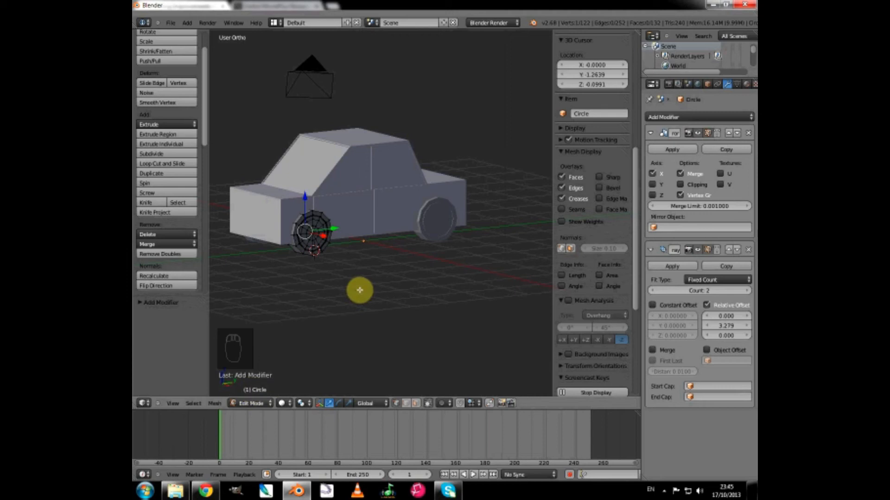
{"action": "key", "text": "Tab"}
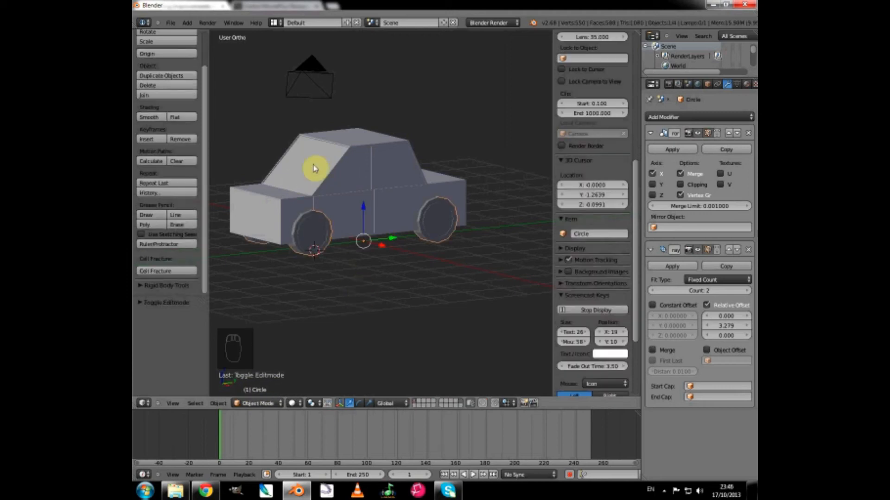
Place the 3D cursor on the car's front end and snap it back to the scene center.
{"action": "middle_click_drag", "start_coordinate": [315, 167], "coordinate": [356, 209]}
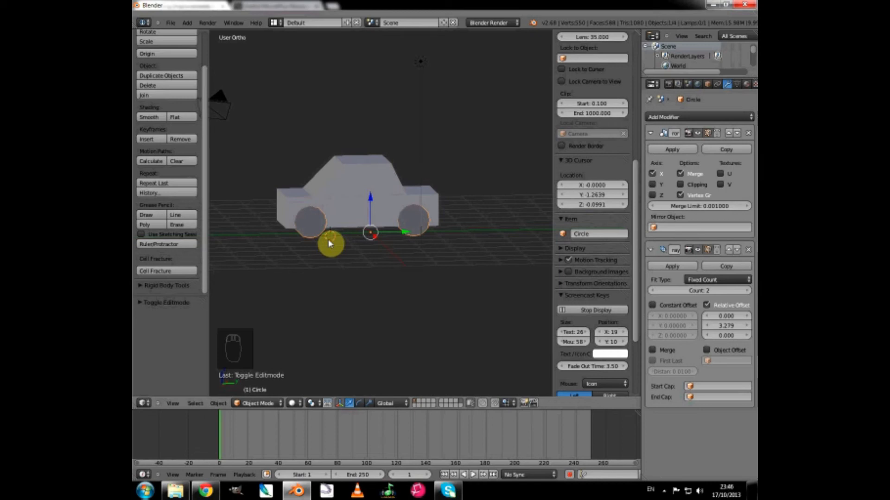
{"action": "left_click", "coordinate": [286, 203]}
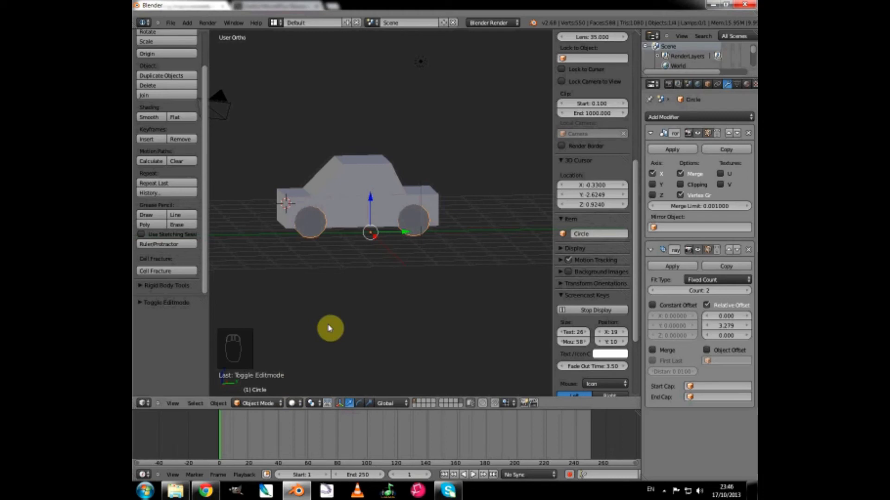
{"action": "key", "text": "shift+s"}
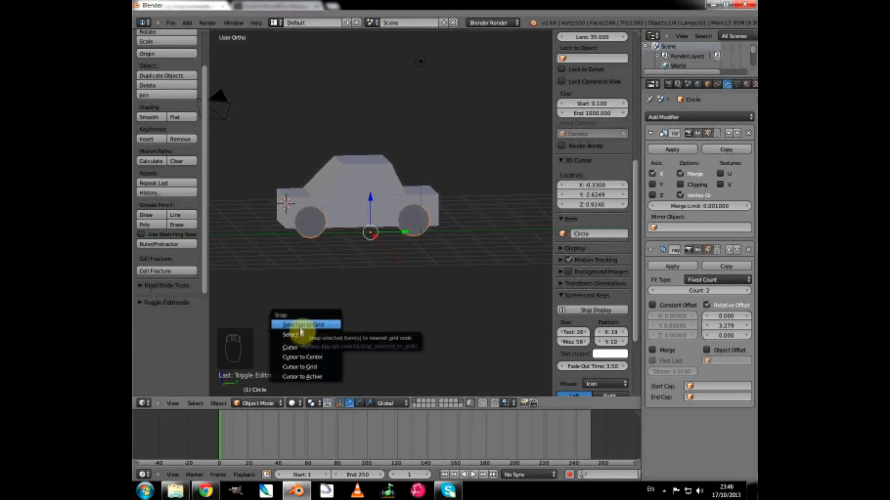
{"action": "left_click", "coordinate": [304, 360]}
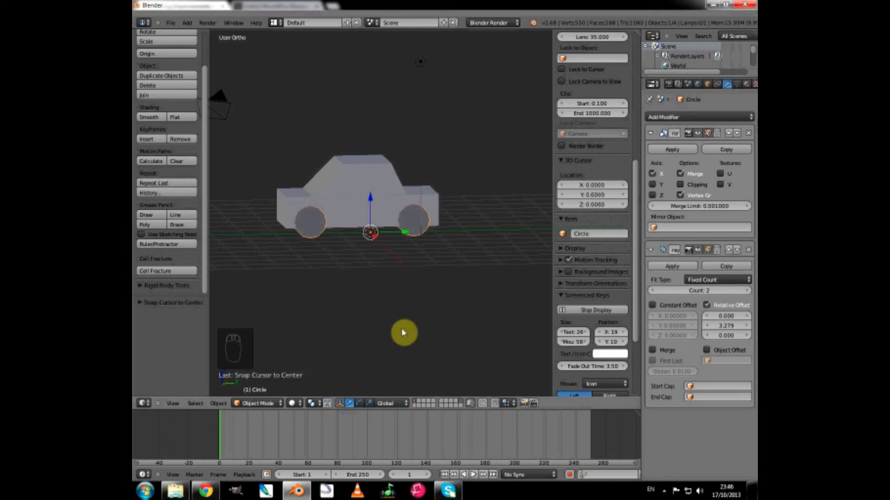
Add a mesh cylinder at the scene center and set its vertex count to 18.
{"action": "left_click", "coordinate": [188, 24]}
{"action": "mouse_move", "coordinate": [199, 33]}
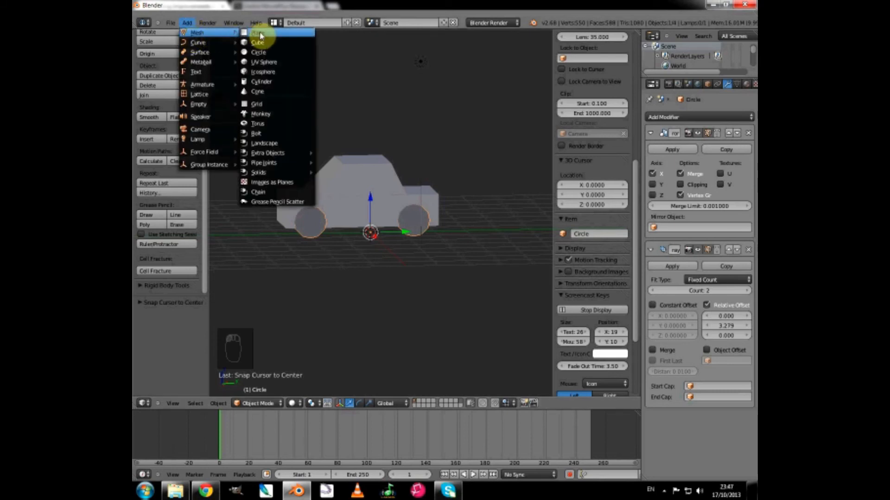
{"action": "left_click", "coordinate": [262, 83]}
{"action": "left_click", "coordinate": [149, 303]}
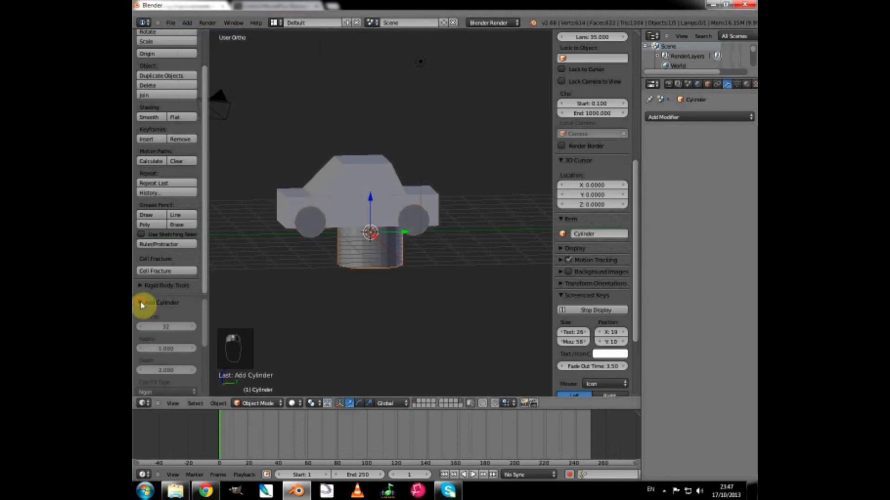
{"action": "left_click_drag", "start_coordinate": [167, 295], "coordinate": [171, 245]}
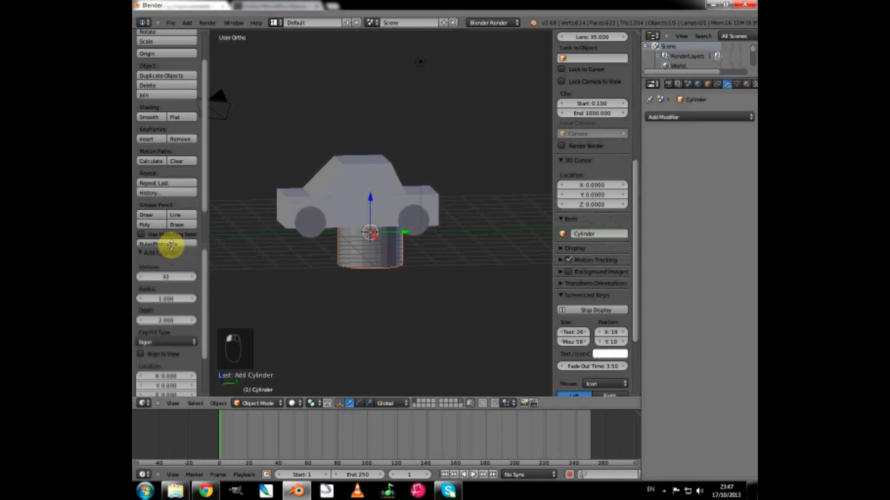
{"action": "left_click", "coordinate": [163, 278]}
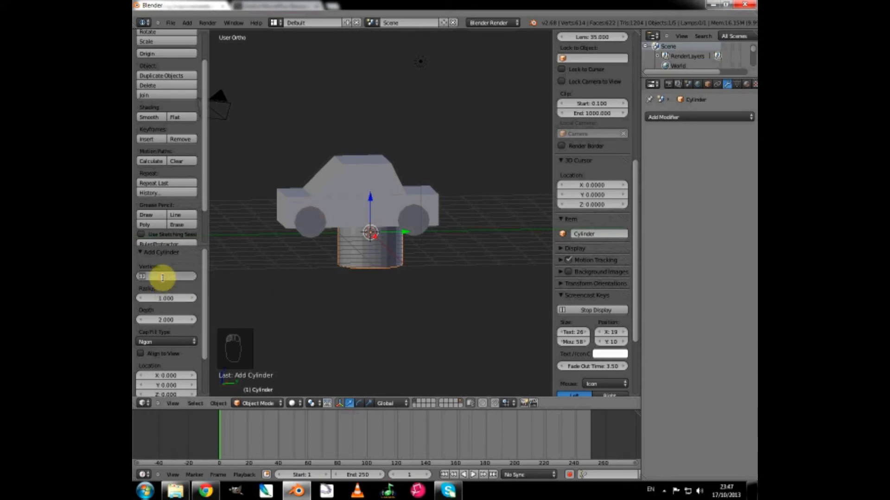
{"action": "type", "text": "18"}
{"action": "key", "text": "Return"}
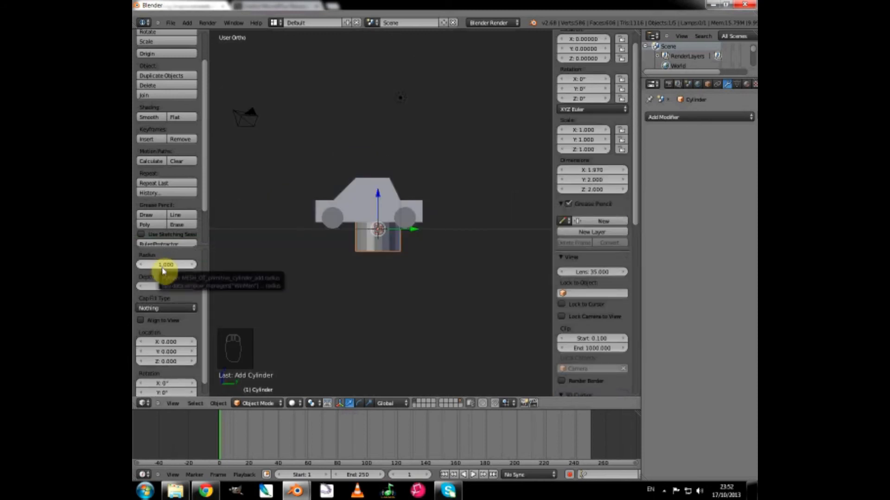
Set the new cylinder's radius to 53 and its depth to 100.
{"action": "left_click", "coordinate": [162, 265]}
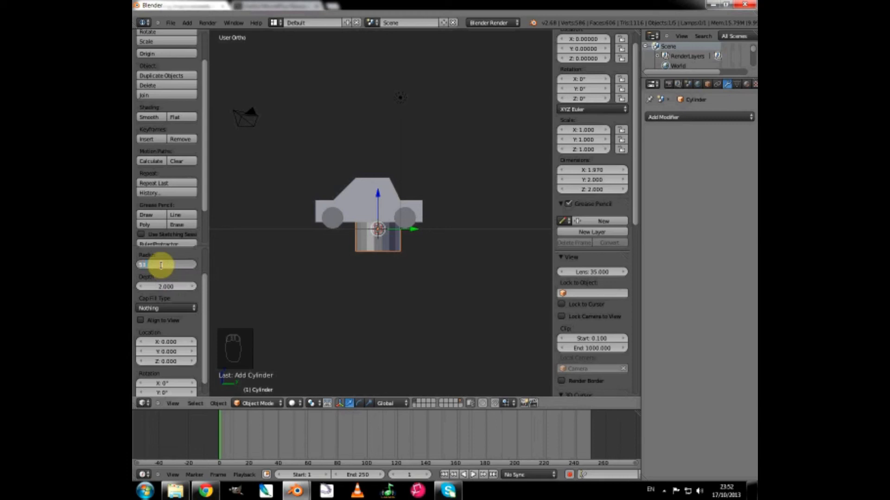
{"action": "key", "text": "Return"}
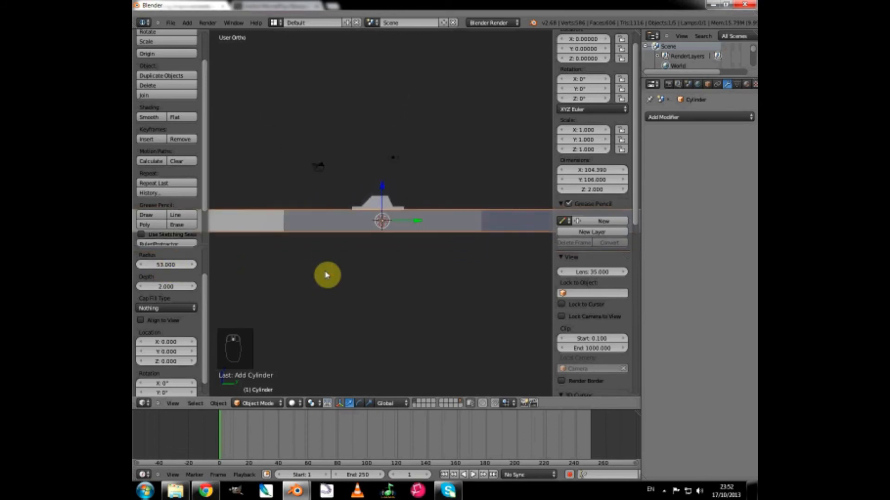
{"action": "middle_click_drag", "start_coordinate": [377, 238], "coordinate": [377, 256]}
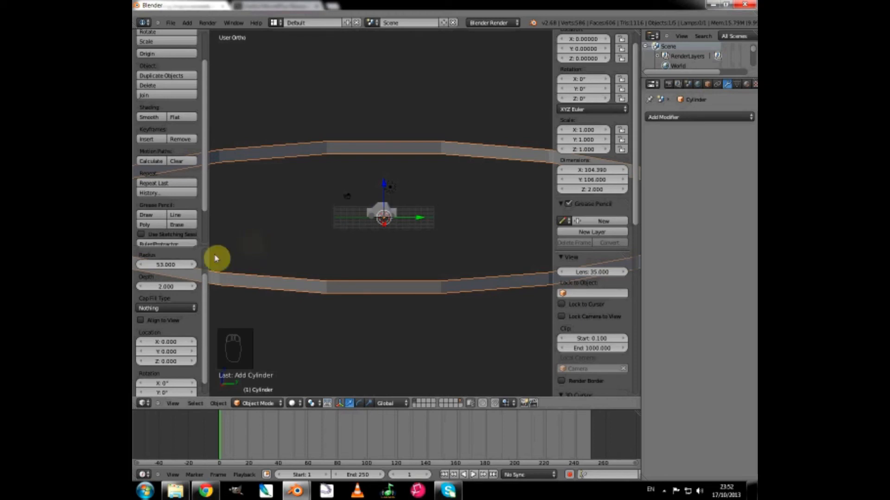
{"action": "left_click", "coordinate": [165, 288]}
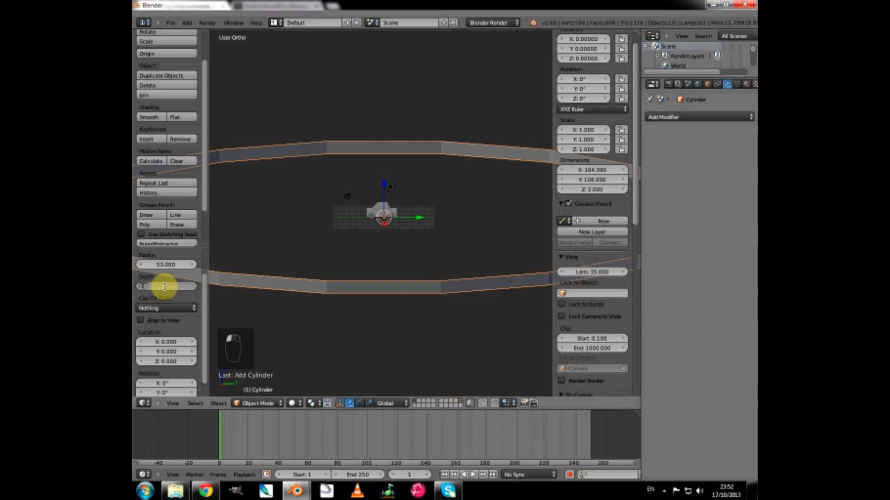
{"action": "type", "text": "100"}
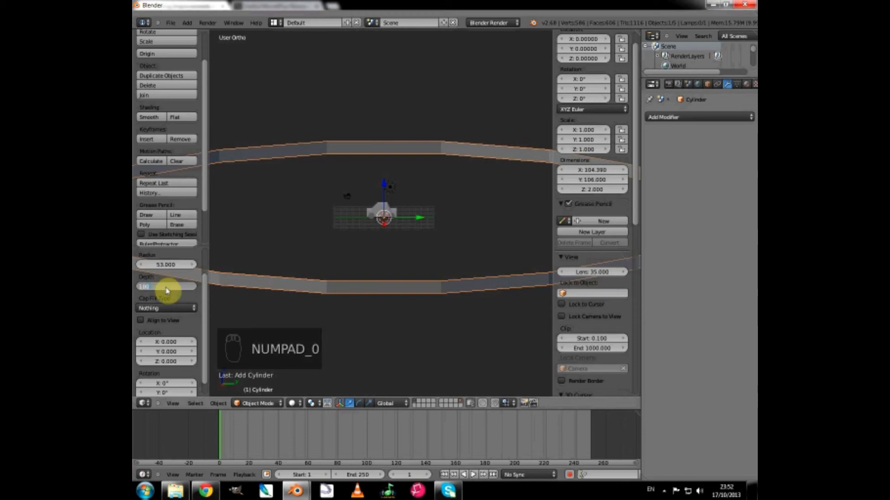
{"action": "key", "text": "Return"}
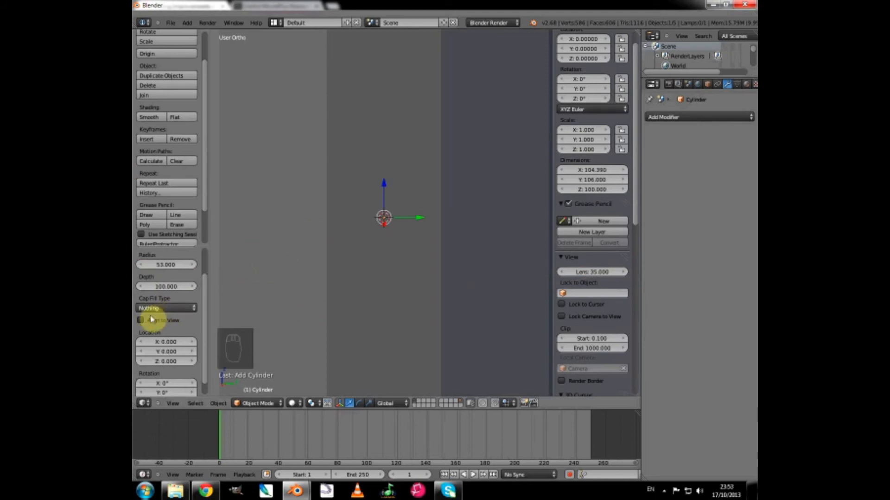
Align the cylinder to the view and set its cap fill type to Nothing, leaving an open ring.
{"action": "left_click", "coordinate": [141, 321]}
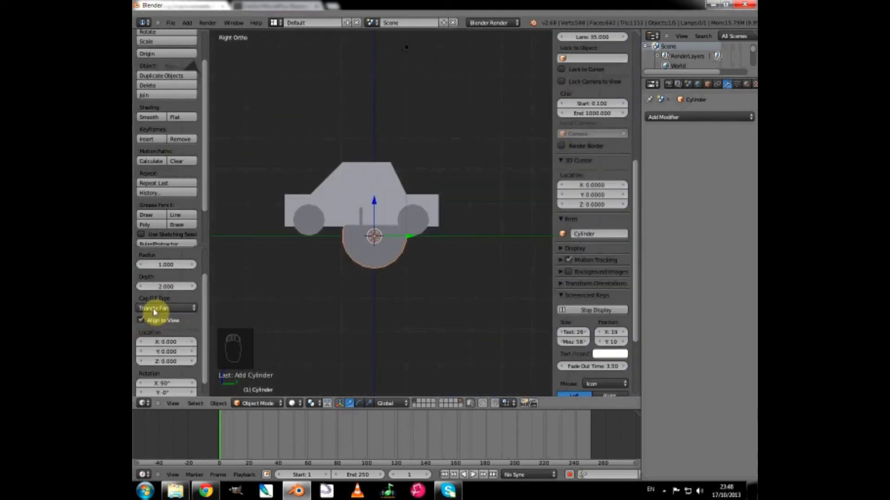
{"action": "left_click", "coordinate": [155, 308]}
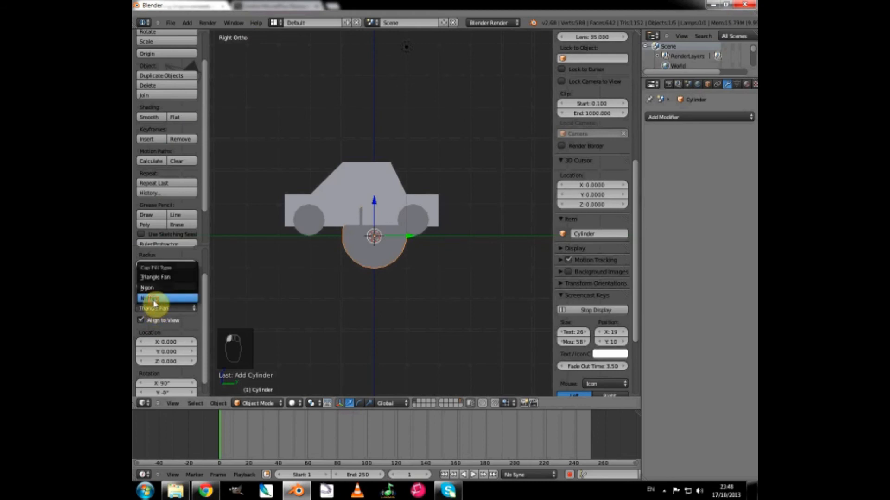
{"action": "left_click", "coordinate": [154, 300]}
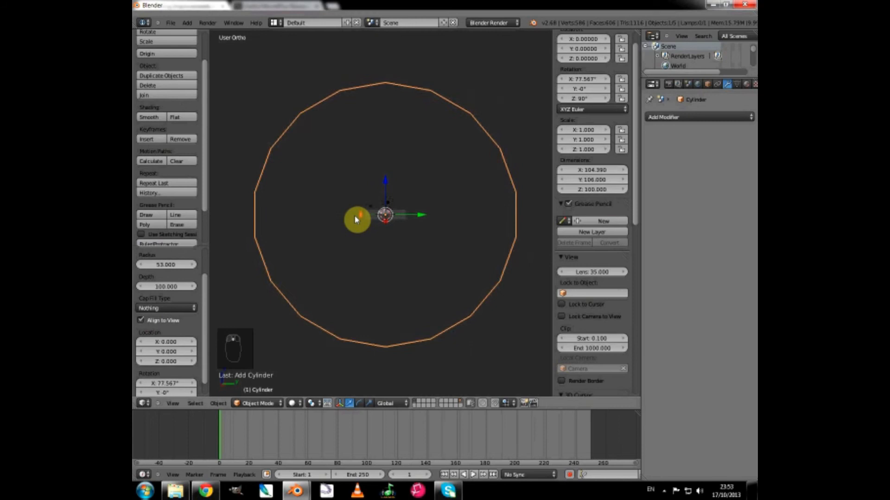
{"action": "scroll", "coordinate": [341, 234], "scroll_direction": "down", "scroll_amount": 2}
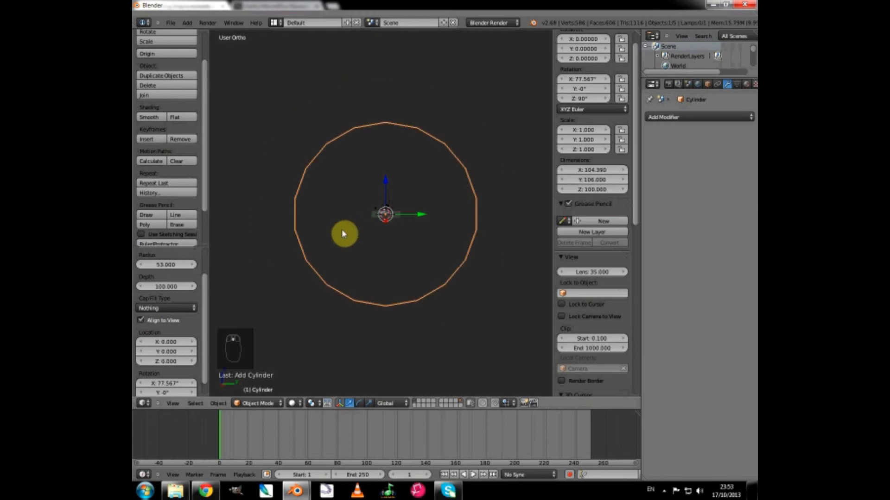
{"action": "mouse_move", "coordinate": [341, 234]}
{"action": "middle_mouse_down"}
{"action": "mouse_move", "coordinate": [417, 243]}
{"action": "mouse_move", "coordinate": [389, 270]}
{"action": "mouse_move", "coordinate": [340, 234]}
{"action": "middle_mouse_up"}
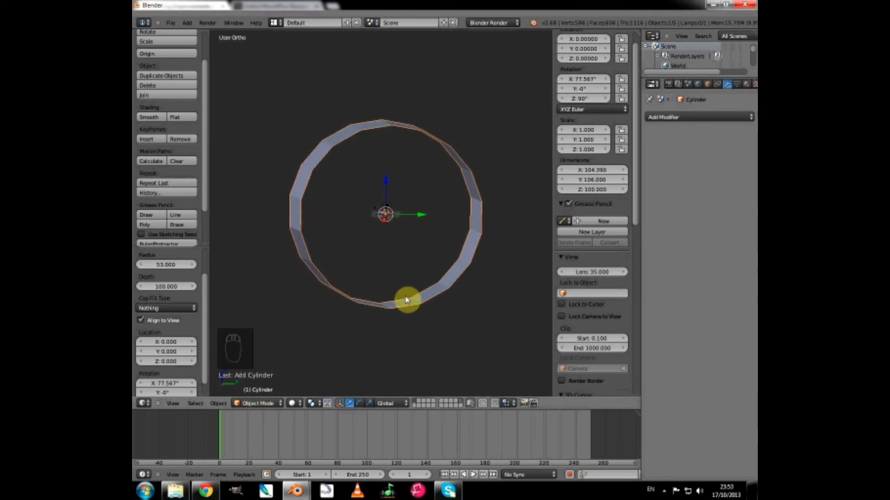
Set the cylinder's X rotation to 90° and check it in the right side view.
{"action": "key", "text": "KP_3"}
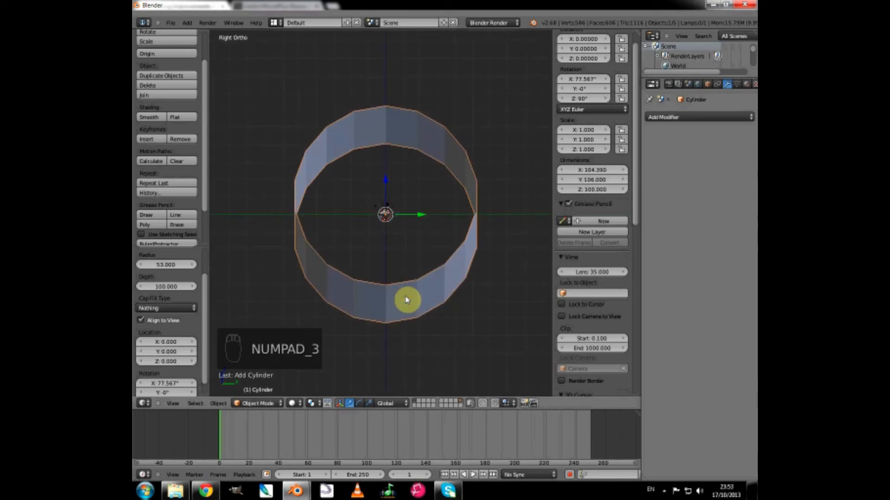
{"action": "scroll", "coordinate": [406, 299], "scroll_direction": "up", "scroll_amount": 1}
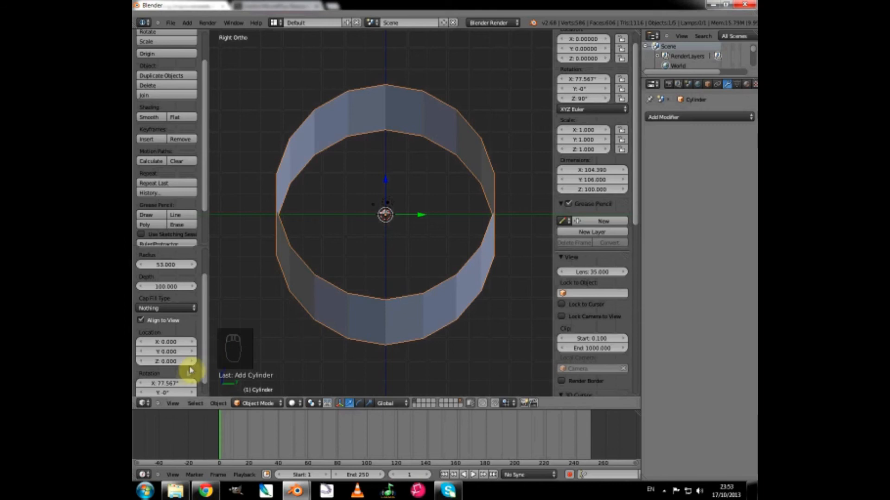
{"action": "left_click_drag", "start_coordinate": [206, 329], "coordinate": [206, 360]}
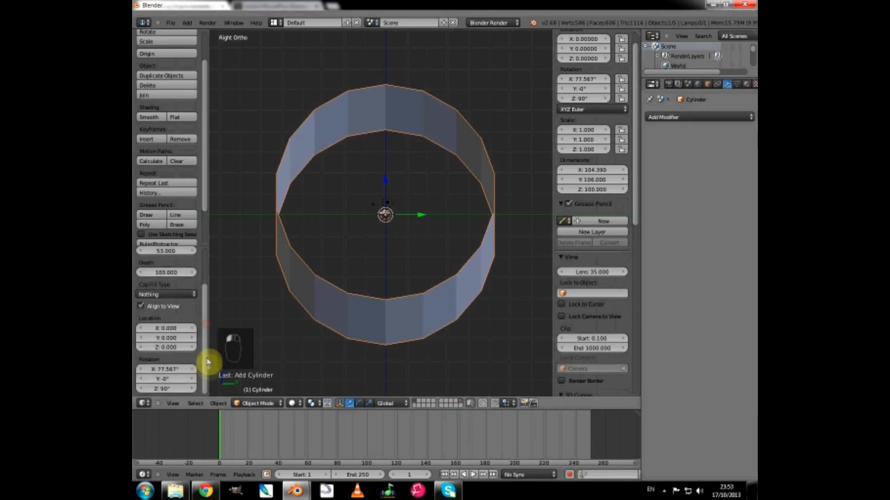
{"action": "left_click", "coordinate": [167, 369]}
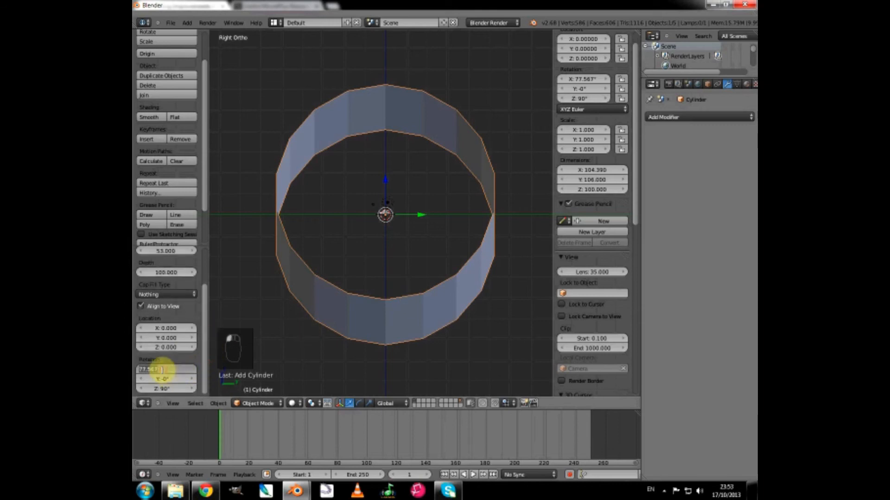
{"action": "type", "text": "90"}
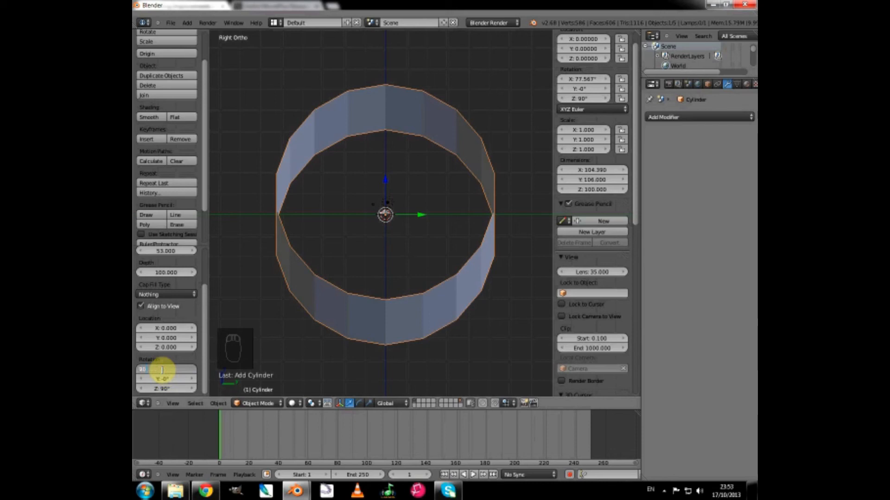
{"action": "key", "text": "Return"}
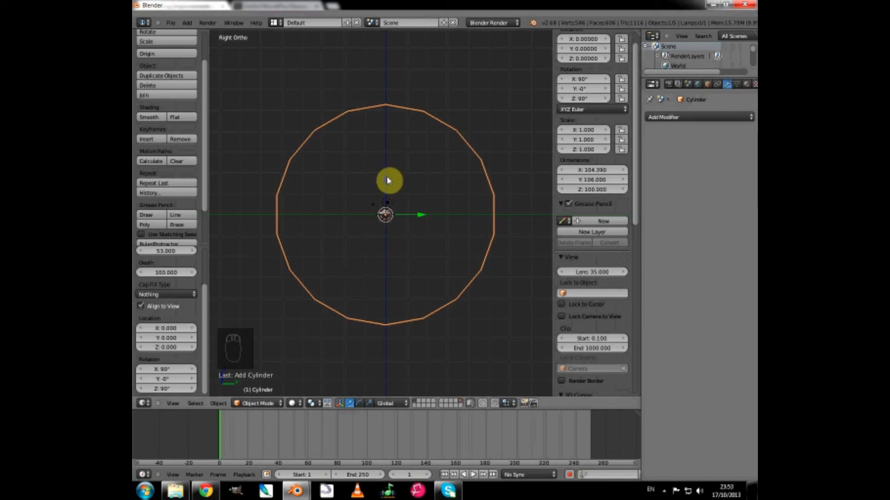
Move the cylinder down along the Z axis to about -52.85 so its top edge sits just beneath the car.
{"action": "key", "text": "g"}
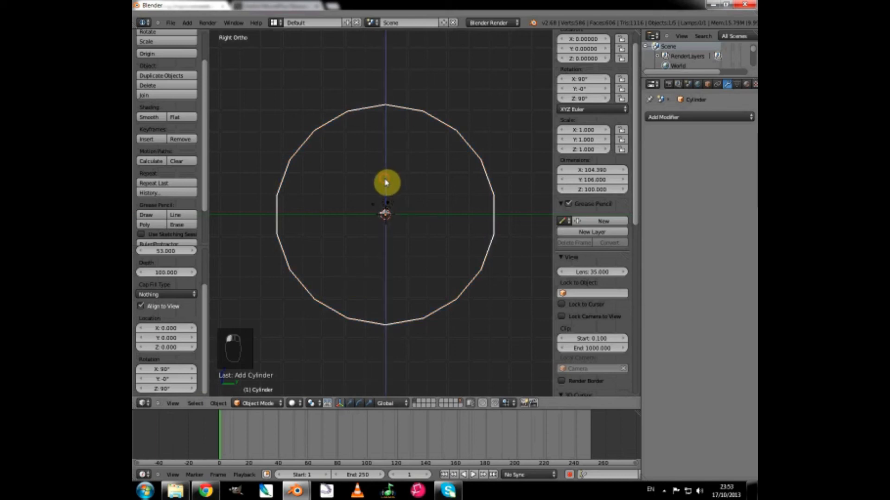
{"action": "key", "text": "z"}
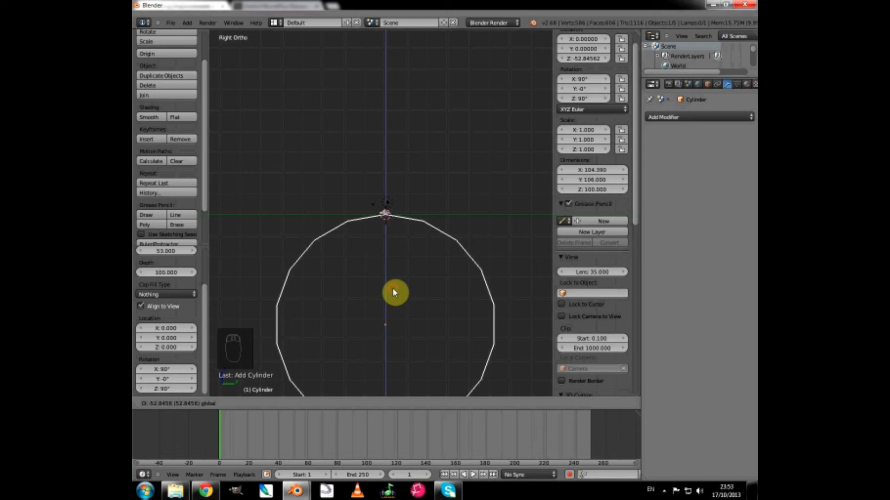
{"action": "left_click", "coordinate": [393, 288]}
{"action": "scroll", "coordinate": [368, 256], "scroll_direction": "up", "scroll_amount": 2}
{"action": "scroll", "coordinate": [367, 256], "scroll_direction": "down", "scroll_amount": 8}
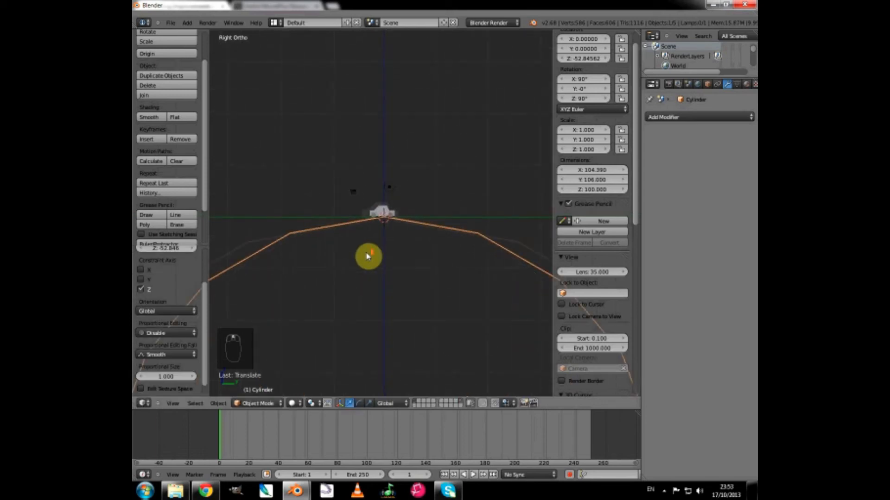
{"action": "scroll", "coordinate": [367, 256], "scroll_direction": "up", "scroll_amount": 2}
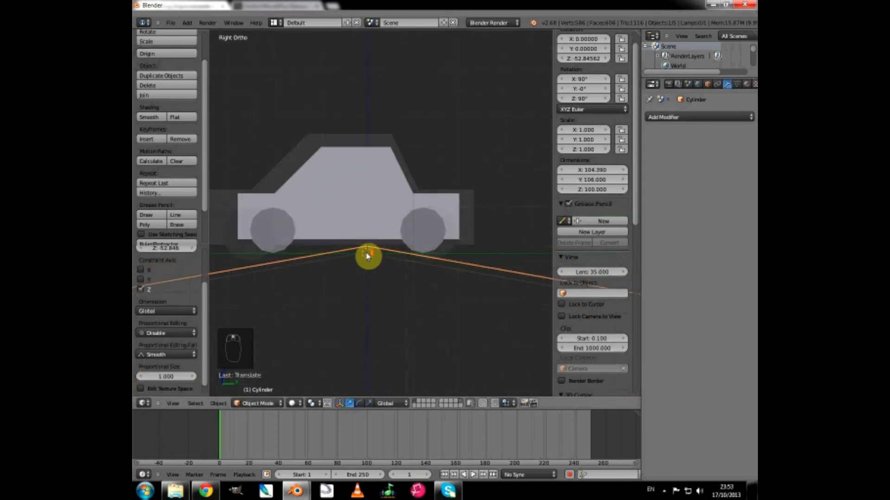
{"action": "scroll", "coordinate": [367, 256], "scroll_direction": "up", "scroll_amount": 1}
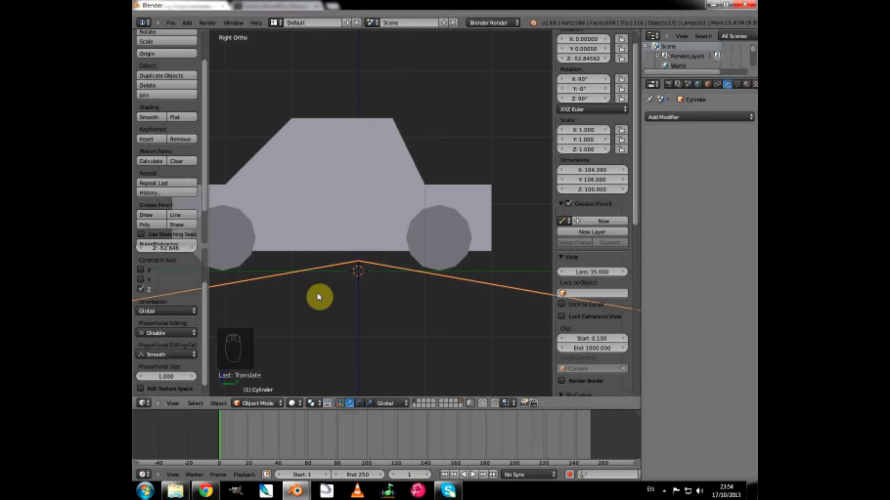
Put the cylinder into Edit Mode with its whole mesh selected and view its surface under the car from an angle.
{"action": "left_click", "coordinate": [256, 404]}
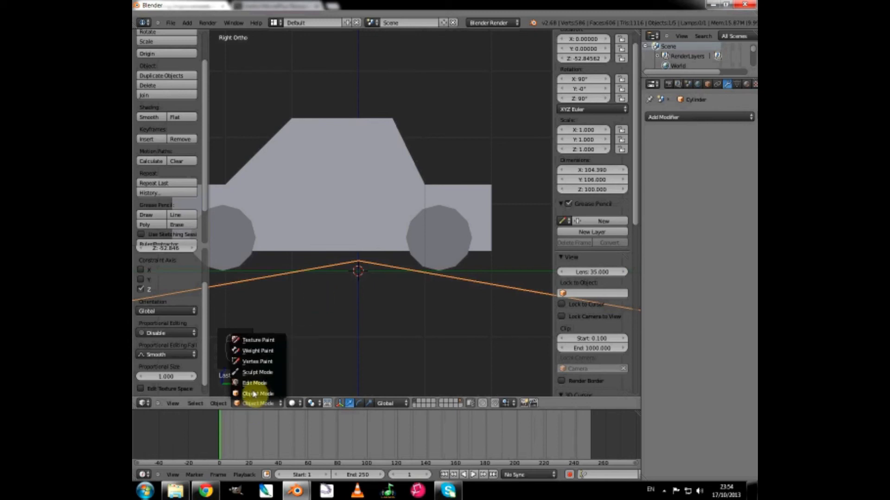
{"action": "left_click", "coordinate": [255, 384]}
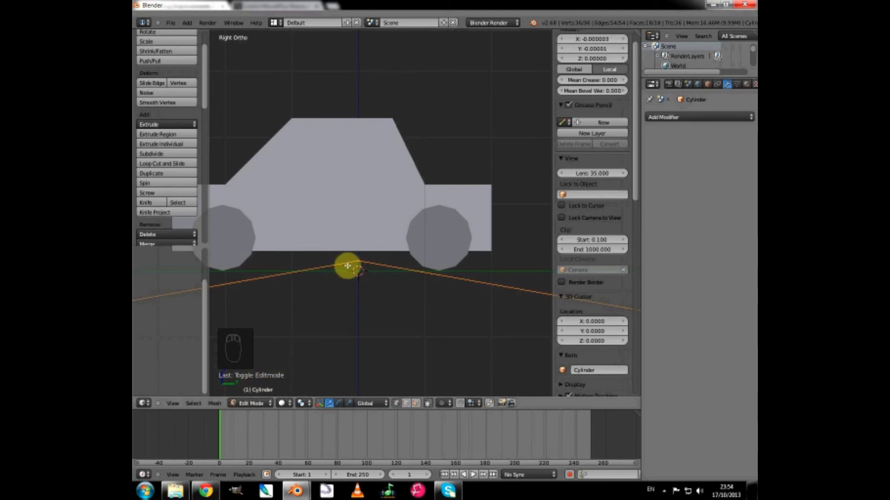
{"action": "middle_click_drag", "start_coordinate": [347, 265], "coordinate": [314, 259]}
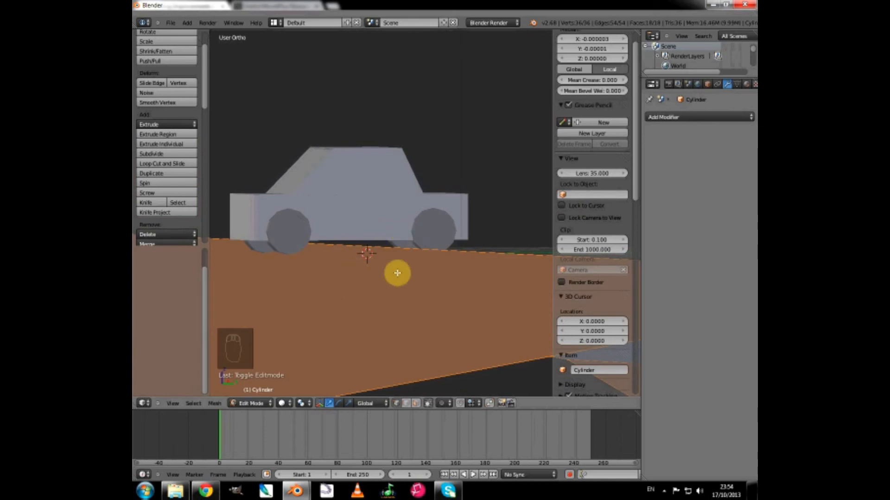
{"action": "scroll", "coordinate": [397, 273], "scroll_direction": "down", "scroll_amount": 3}
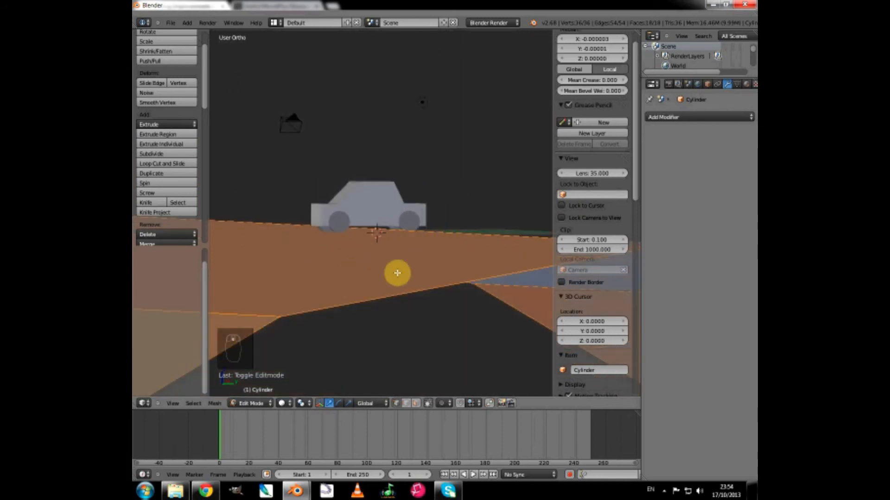
{"action": "key", "text": "r"}
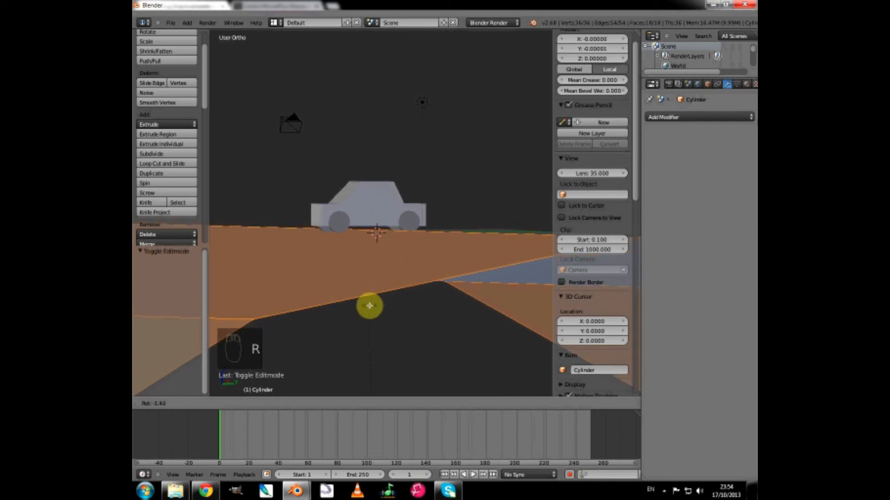
{"action": "key", "text": "x"}
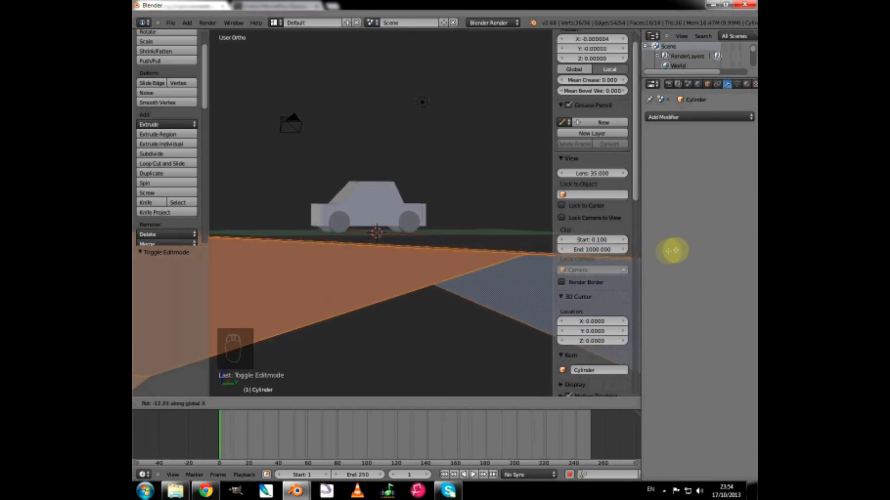
{"action": "left_click", "coordinate": [530, 252]}
{"action": "key", "text": "KP_3"}
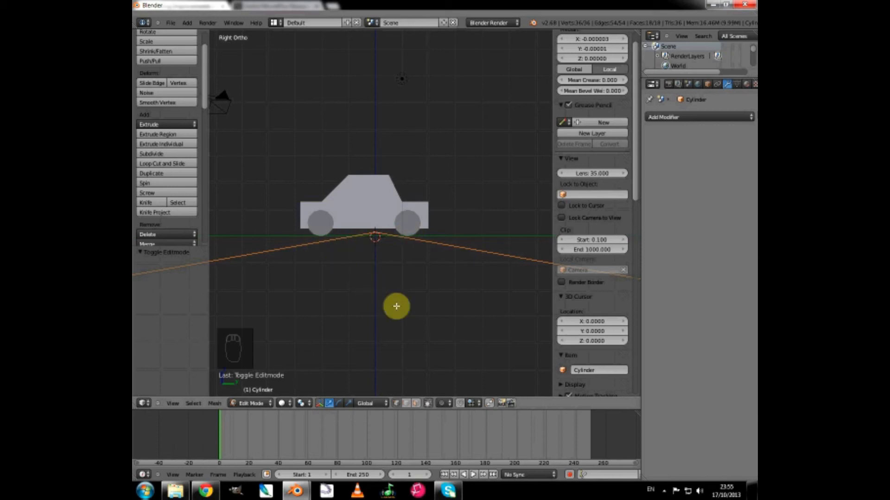
{"action": "key", "text": "r"}
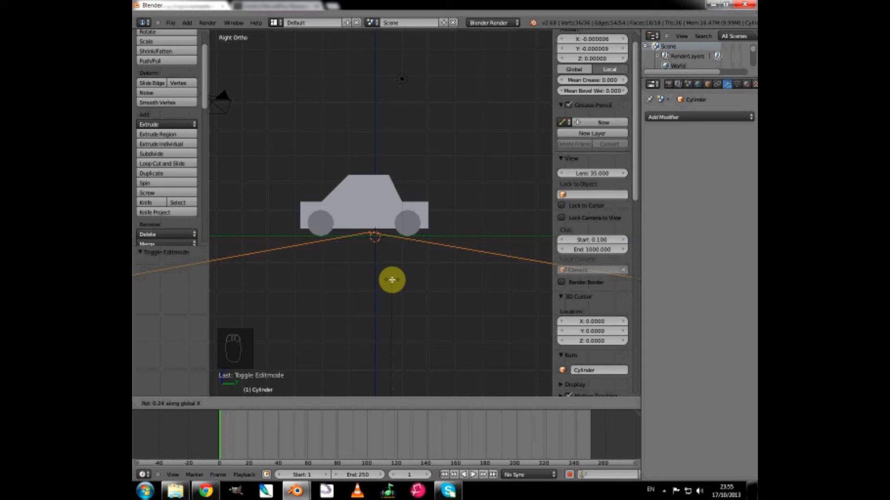
{"action": "left_click", "coordinate": [392, 280]}
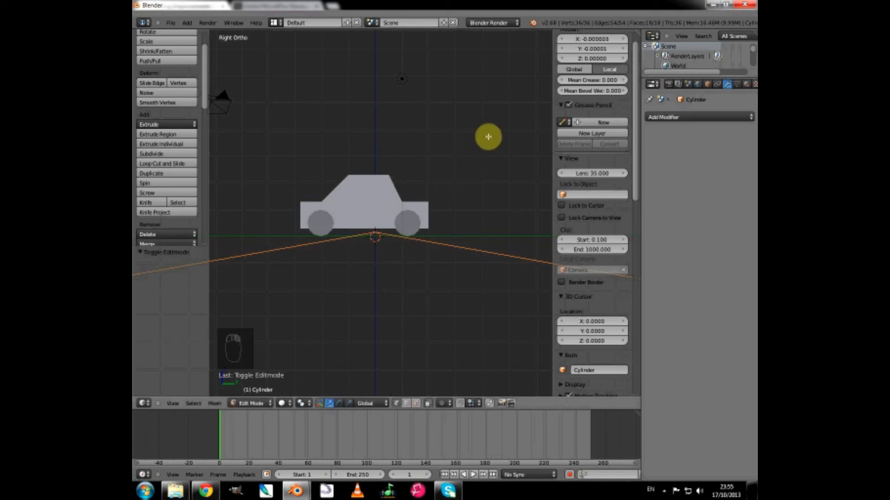
Add a Subdivision Surface modifier to the cylinder and set its View subdivisions to 2.
{"action": "left_click", "coordinate": [681, 119]}
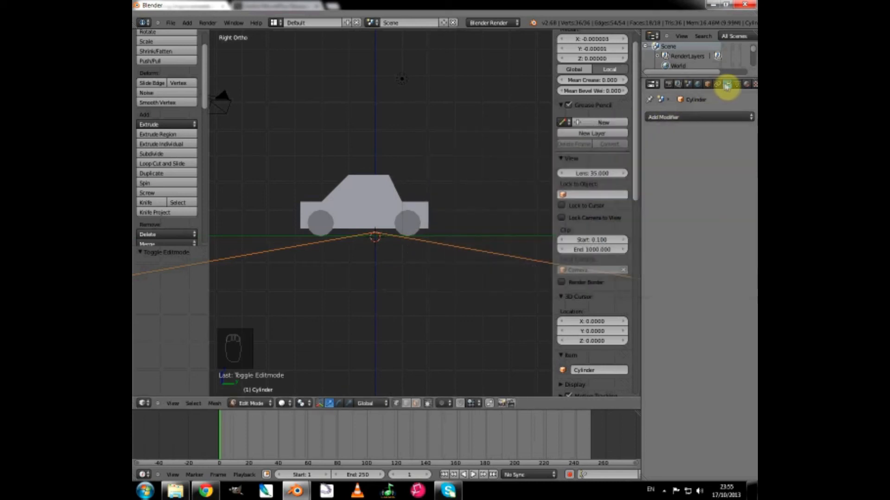
{"action": "left_click", "coordinate": [695, 120]}
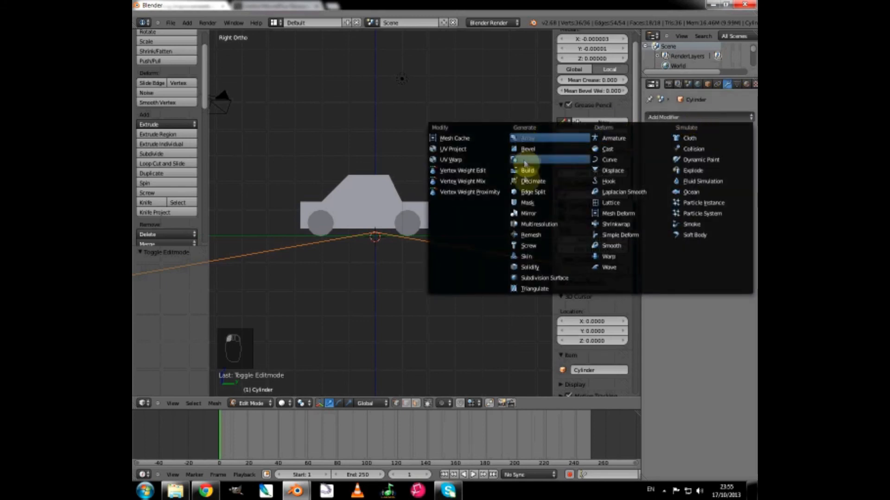
{"action": "left_click", "coordinate": [525, 279]}
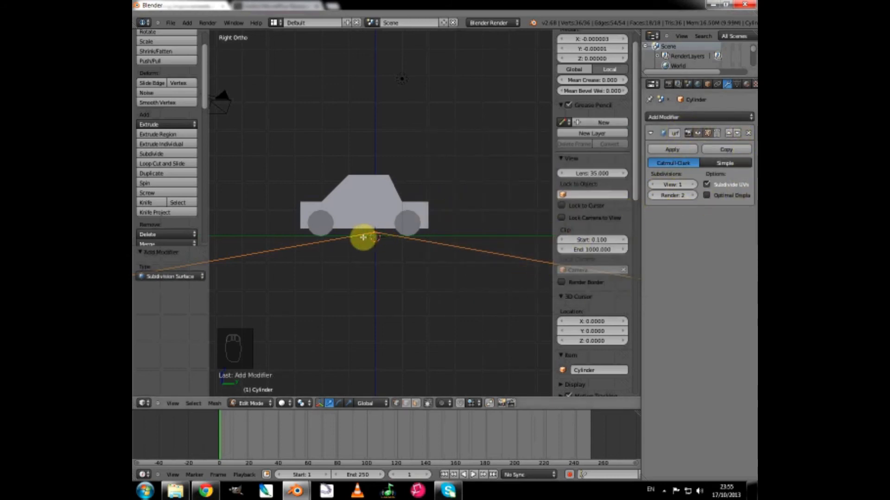
{"action": "left_click", "coordinate": [694, 185]}
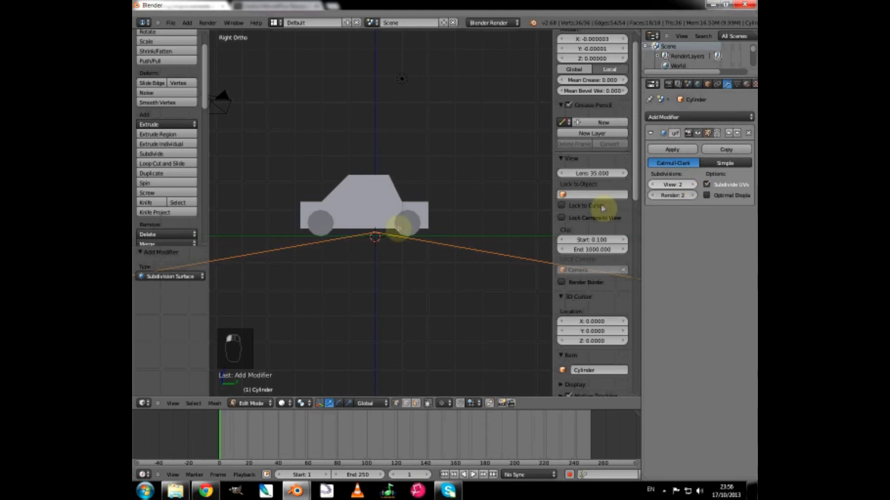
Apply smooth shading to the cylinder's whole mesh and return to Object Mode.
{"action": "middle_click_drag", "start_coordinate": [268, 272], "coordinate": [304, 289]}
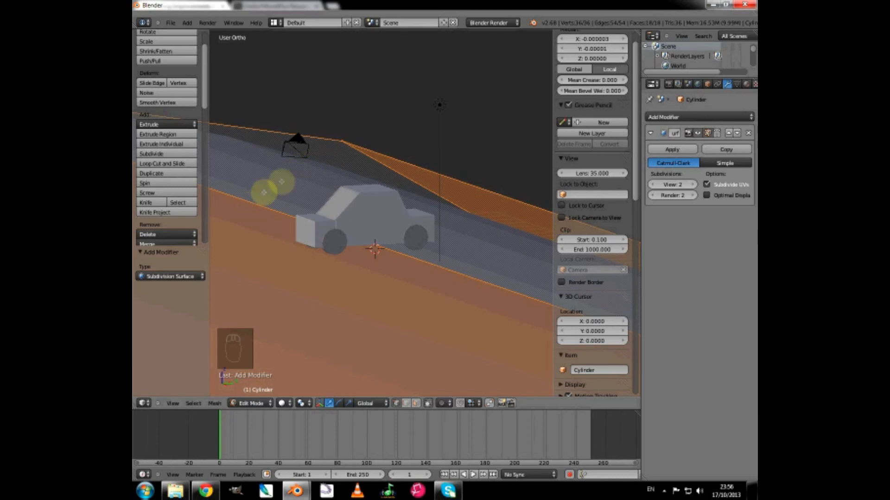
{"action": "scroll", "coordinate": [352, 240], "scroll_direction": "down", "scroll_amount": 3}
{"action": "scroll", "coordinate": [355, 241], "scroll_direction": "down", "scroll_amount": 4}
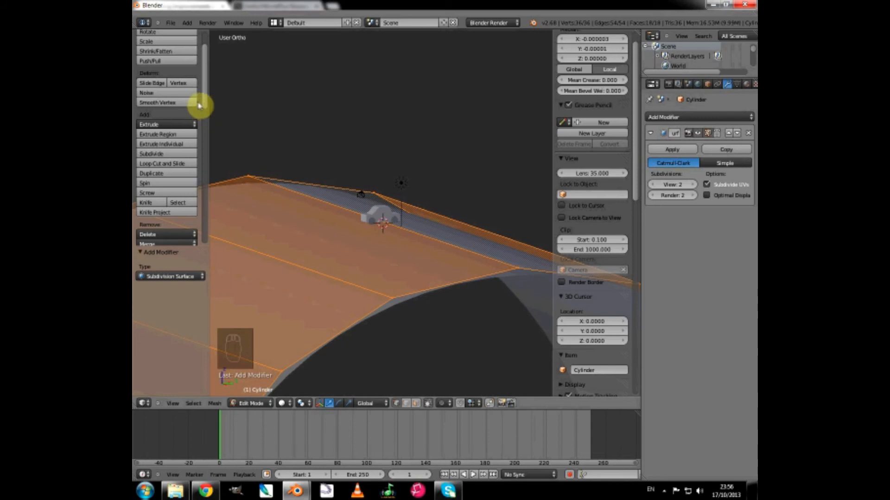
{"action": "scroll", "coordinate": [207, 110], "scroll_direction": "down", "scroll_amount": 1}
{"action": "left_click_drag", "start_coordinate": [207, 110], "coordinate": [215, 168]}
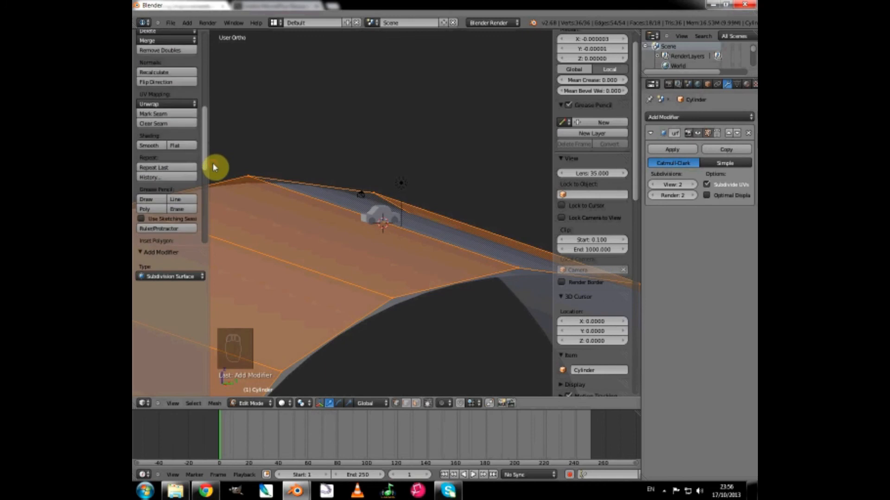
{"action": "left_click", "coordinate": [146, 147]}
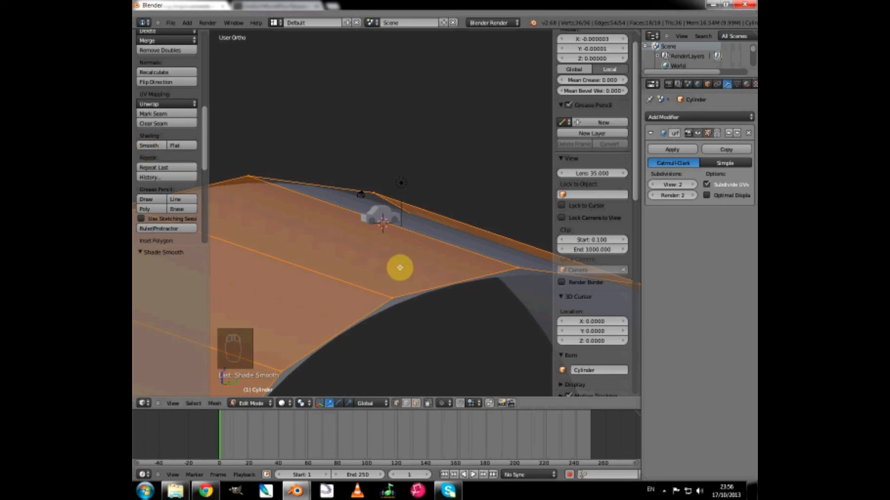
{"action": "left_click", "coordinate": [255, 407]}
{"action": "left_click", "coordinate": [256, 395]}
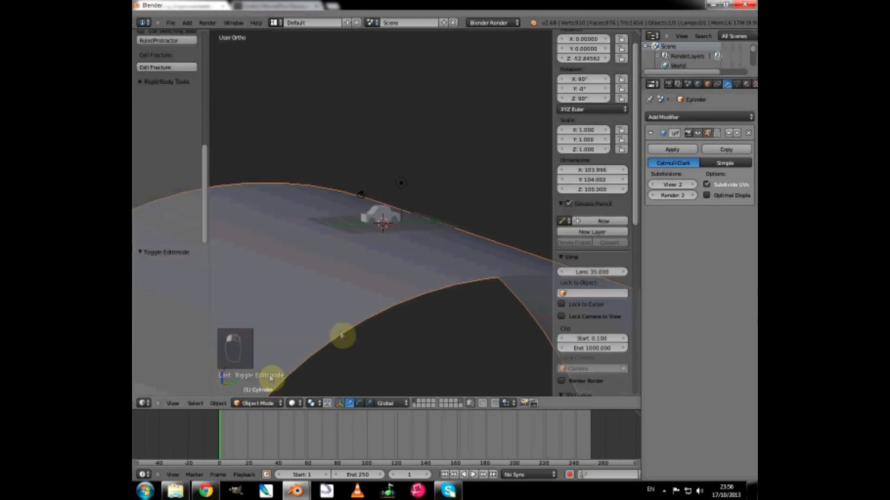
In the right side view, raise the cylinder along Z to about -51.93 so its surface meets the car's wheels, and check the contact.
{"action": "key", "text": "KP_3"}
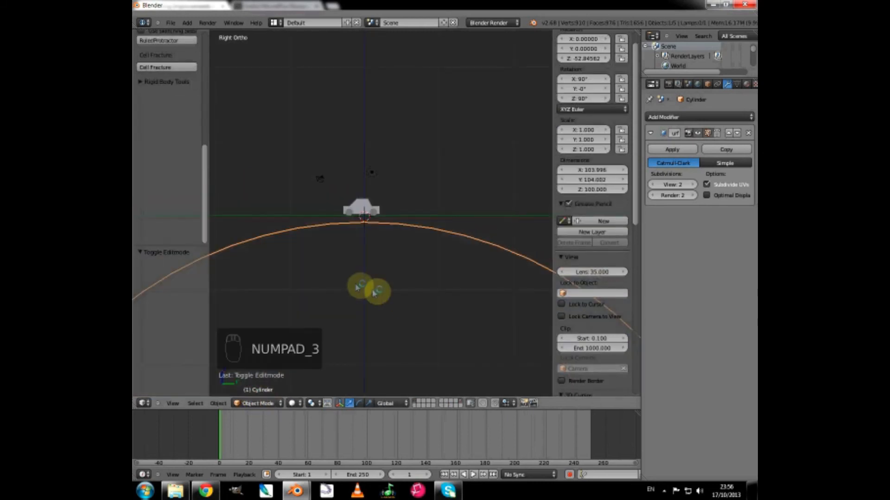
{"action": "scroll", "coordinate": [357, 288], "scroll_direction": "up", "scroll_amount": 3}
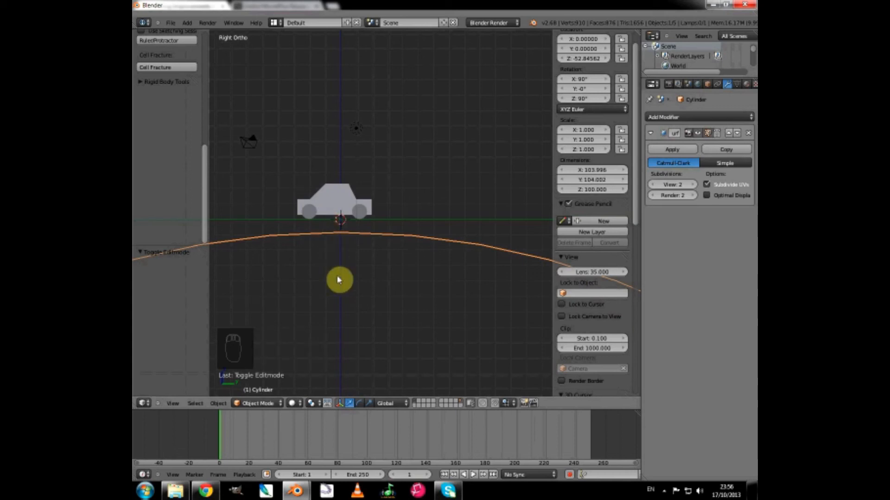
{"action": "key", "text": "g"}
{"action": "key", "text": "z"}
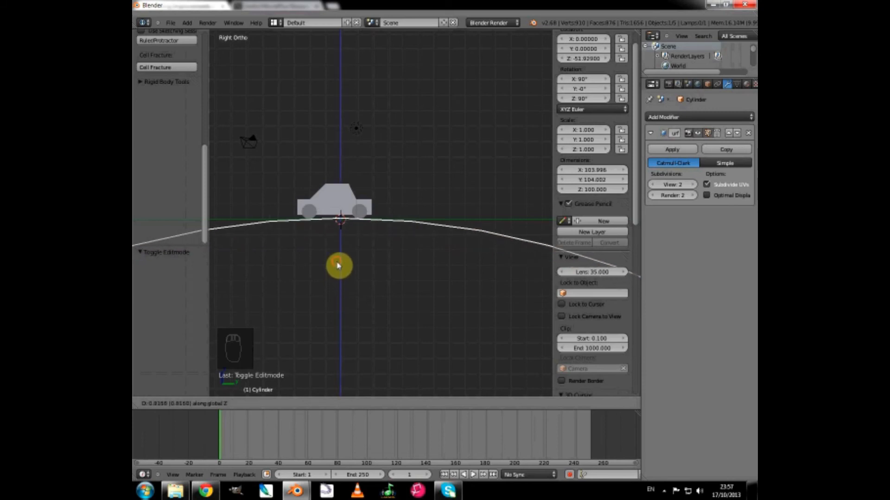
{"action": "left_click", "coordinate": [337, 265]}
{"action": "scroll", "coordinate": [335, 274], "scroll_direction": "up", "scroll_amount": 5}
{"action": "scroll", "coordinate": [336, 274], "scroll_direction": "up", "scroll_amount": 1}
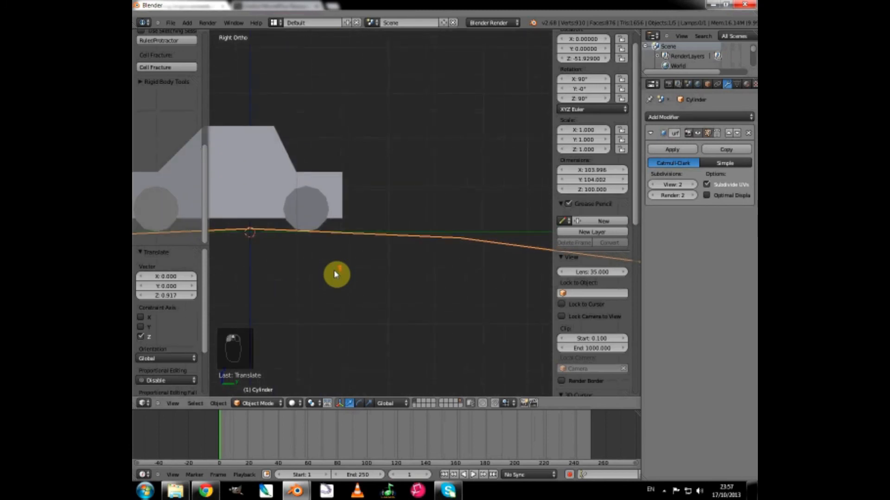
{"action": "middle_click_drag", "start_coordinate": [311, 294], "coordinate": [463, 312], "text": "shift"}
{"action": "scroll", "coordinate": [377, 314], "scroll_direction": "down", "scroll_amount": 1}
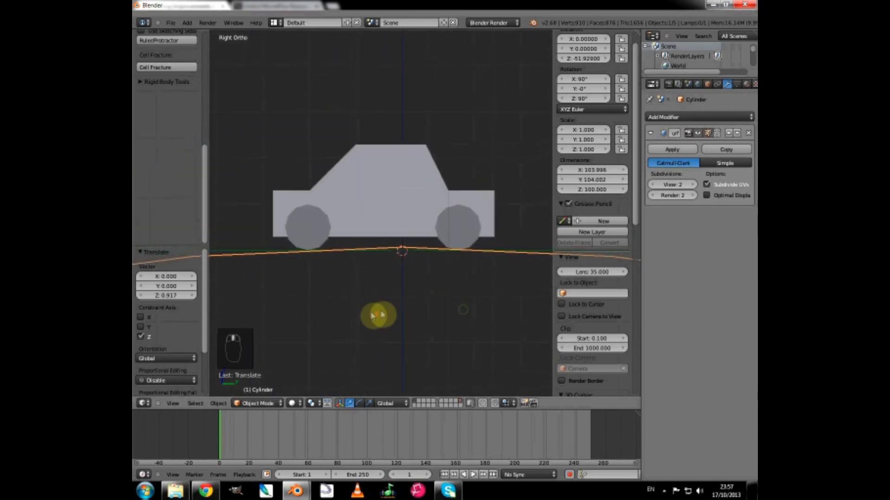
{"action": "scroll", "coordinate": [373, 316], "scroll_direction": "up", "scroll_amount": 2}
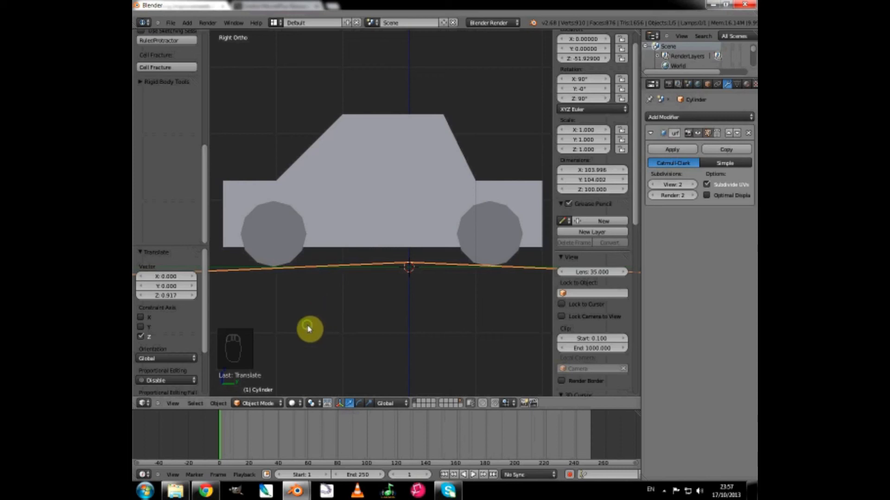
{"action": "middle_click_drag", "start_coordinate": [309, 329], "coordinate": [352, 330]}
{"action": "scroll", "coordinate": [369, 336], "scroll_direction": "down", "scroll_amount": 3}
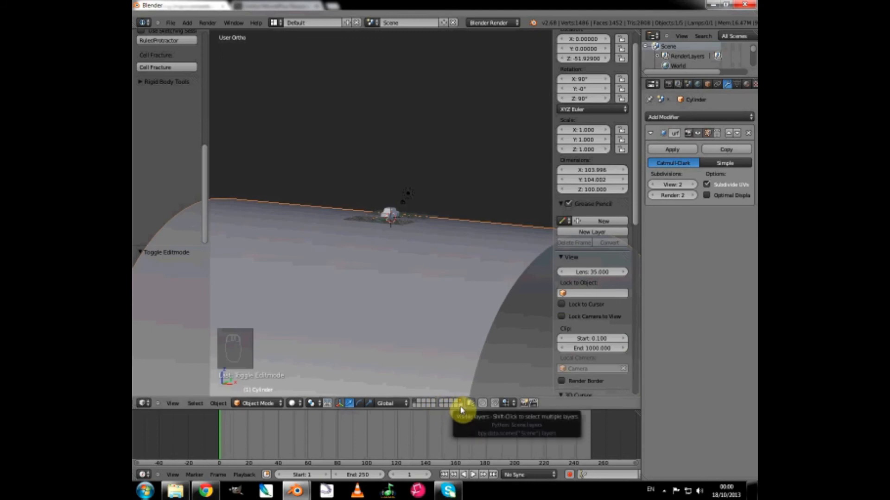
Switch to the last, empty scene layer and add a cone mesh at the 3D cursor.
{"action": "left_click", "coordinate": [460, 407]}
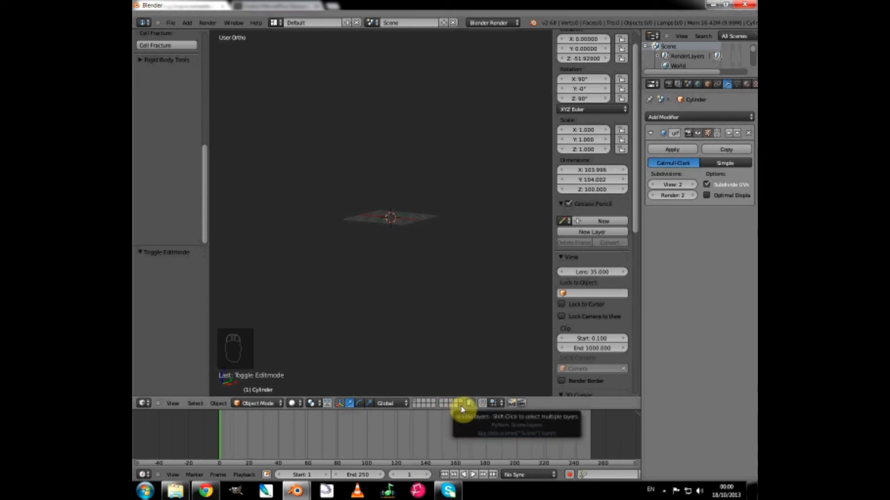
{"action": "scroll", "coordinate": [390, 285], "scroll_direction": "up", "scroll_amount": 5}
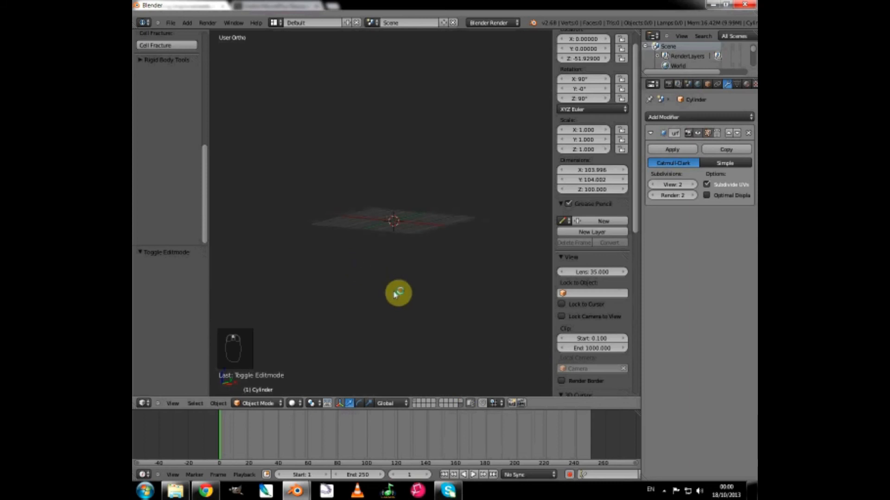
{"action": "scroll", "coordinate": [398, 294], "scroll_direction": "up", "scroll_amount": 3}
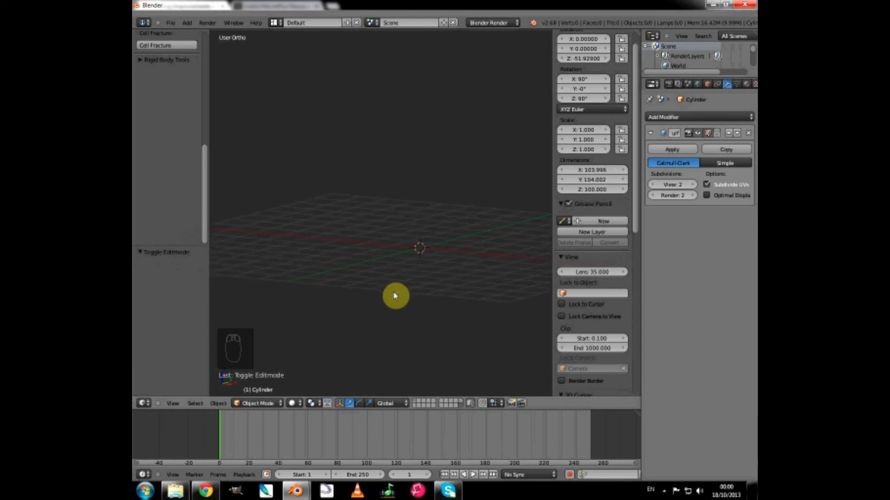
{"action": "left_click", "coordinate": [186, 27]}
{"action": "mouse_move", "coordinate": [197, 33]}
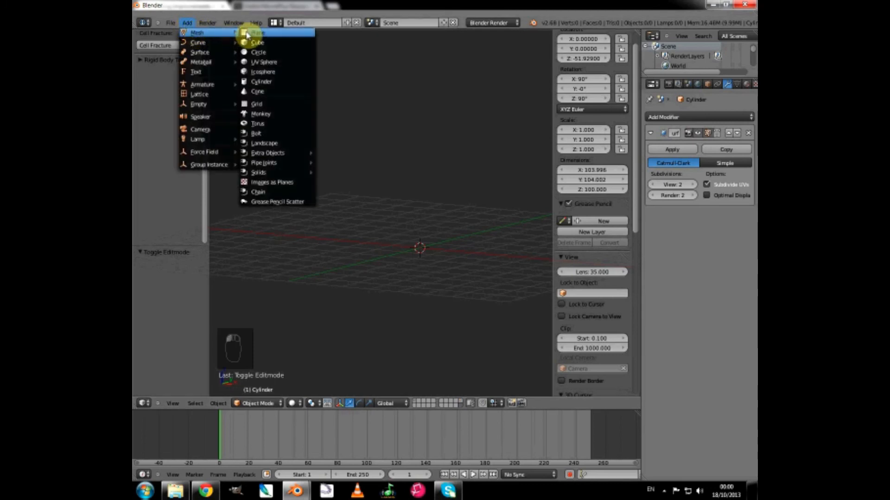
{"action": "left_click", "coordinate": [261, 94]}
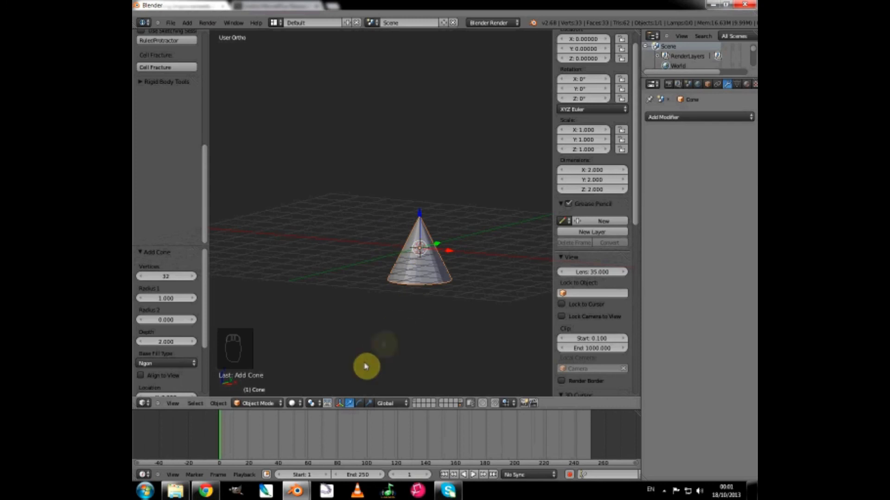
Put the cone into Edit Mode and move its whole mesh up 2 units along Z in the right side view.
{"action": "left_click", "coordinate": [258, 403]}
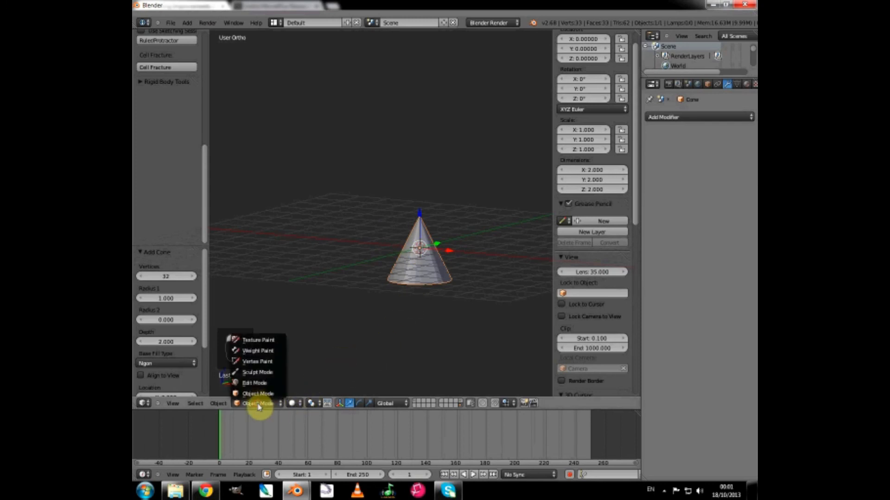
{"action": "left_click", "coordinate": [254, 383]}
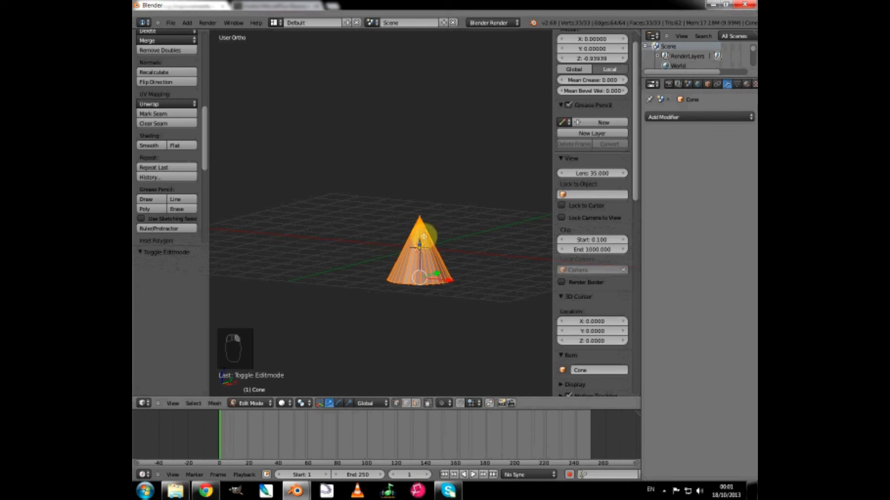
{"action": "key", "text": "KP_3"}
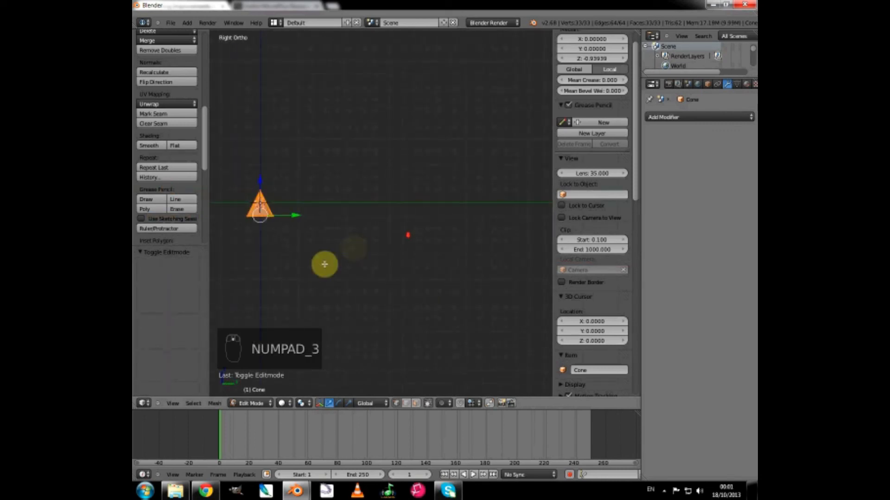
{"action": "middle_click_drag", "start_coordinate": [325, 266], "coordinate": [398, 266], "text": "shift"}
{"action": "scroll", "coordinate": [397, 269], "scroll_direction": "up", "scroll_amount": 2}
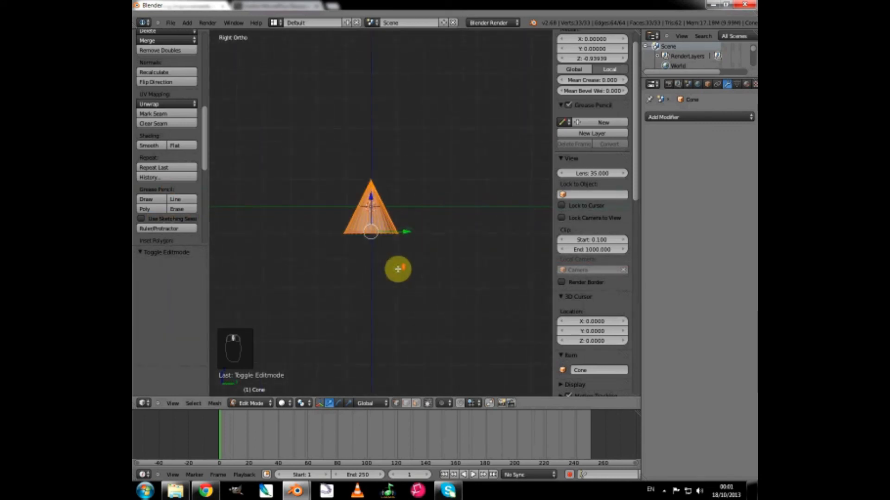
{"action": "scroll", "coordinate": [397, 269], "scroll_direction": "up", "scroll_amount": 1}
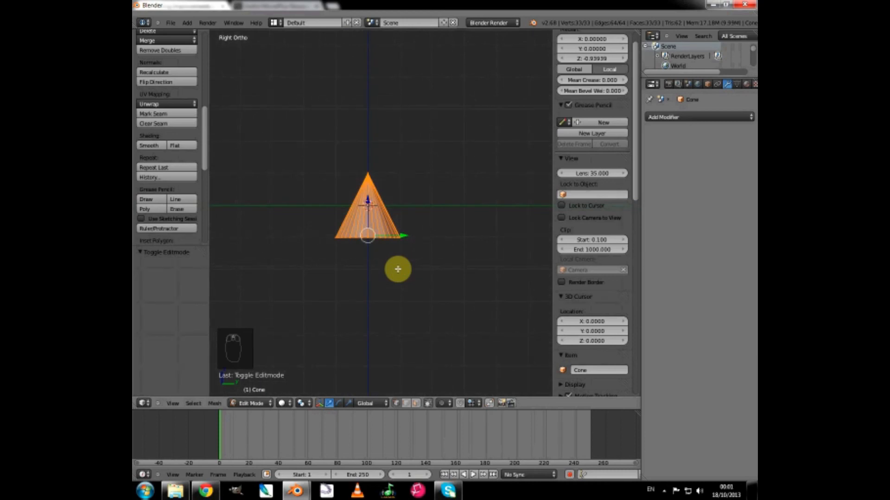
{"action": "key", "text": "g"}
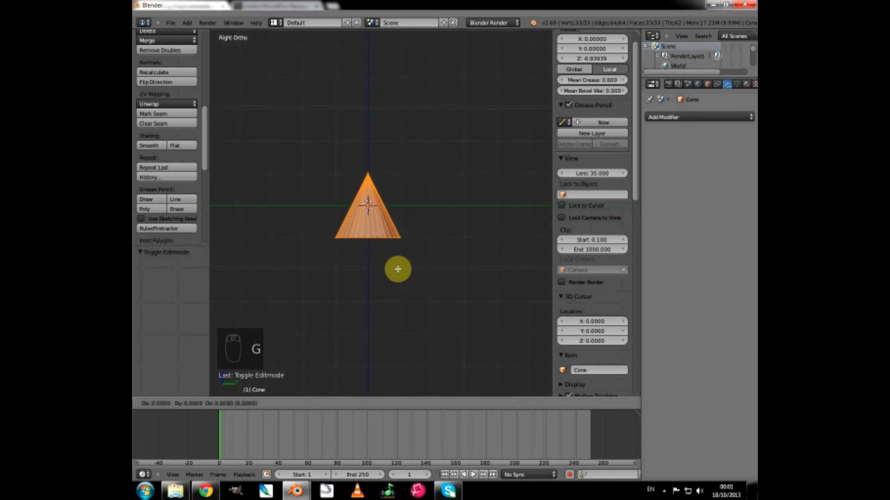
{"action": "key", "text": "z"}
{"action": "key", "text": "2"}
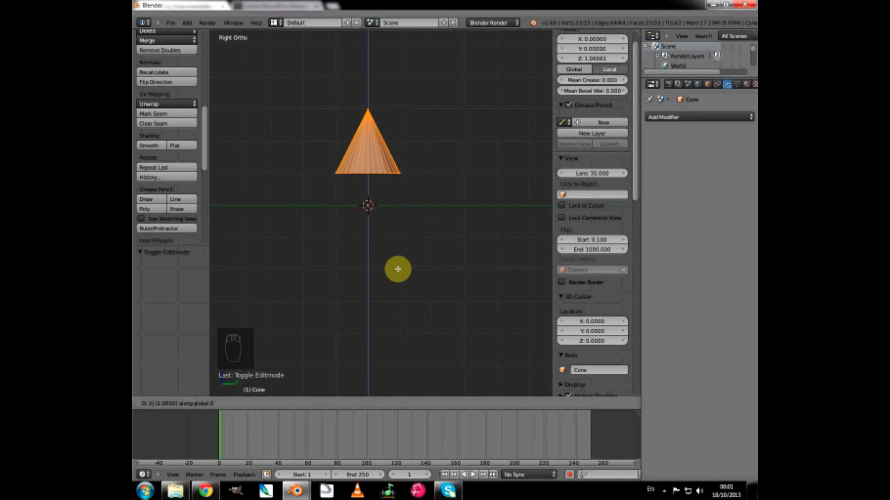
{"action": "left_click", "coordinate": [397, 269]}
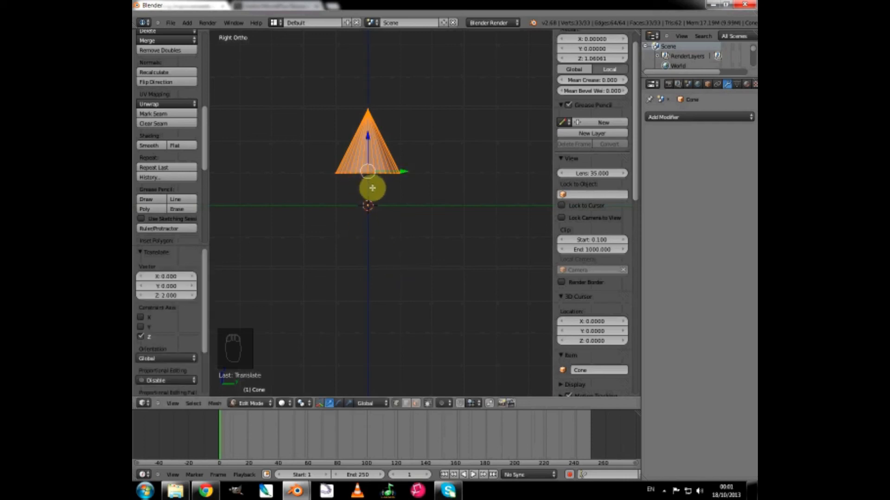
Switch to face selection, select the cone's flat base face, and delete it as a face.
{"action": "middle_click_drag", "start_coordinate": [372, 186], "coordinate": [371, 156]}
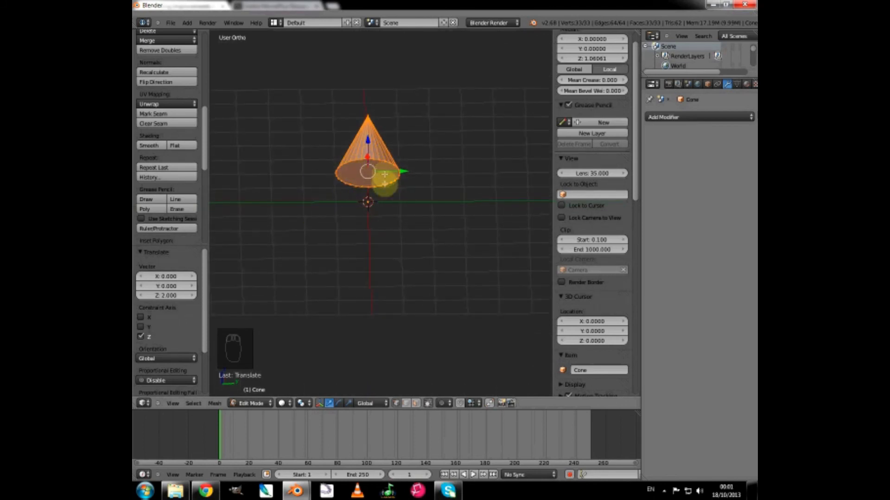
{"action": "left_click", "coordinate": [415, 404]}
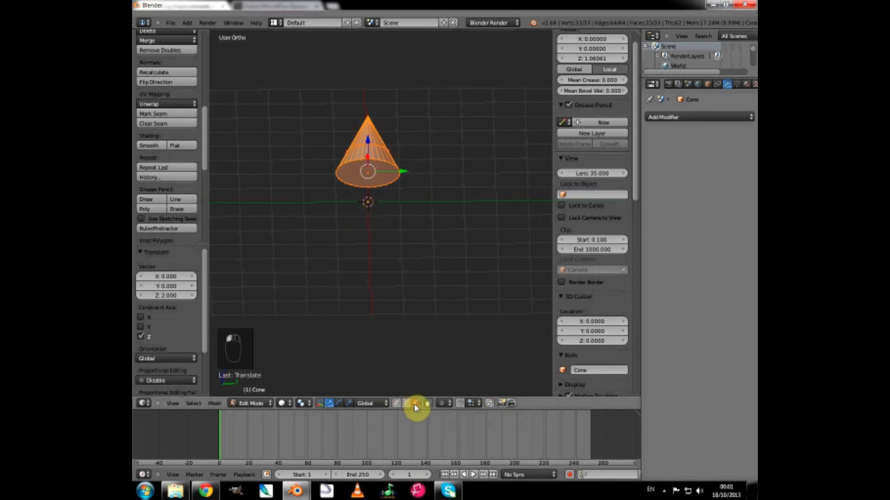
{"action": "right_click", "coordinate": [353, 175]}
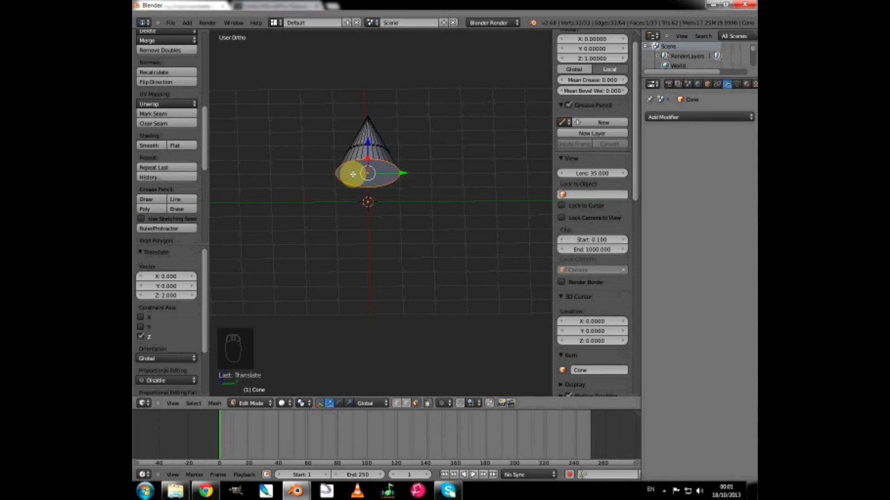
{"action": "key", "text": "x"}
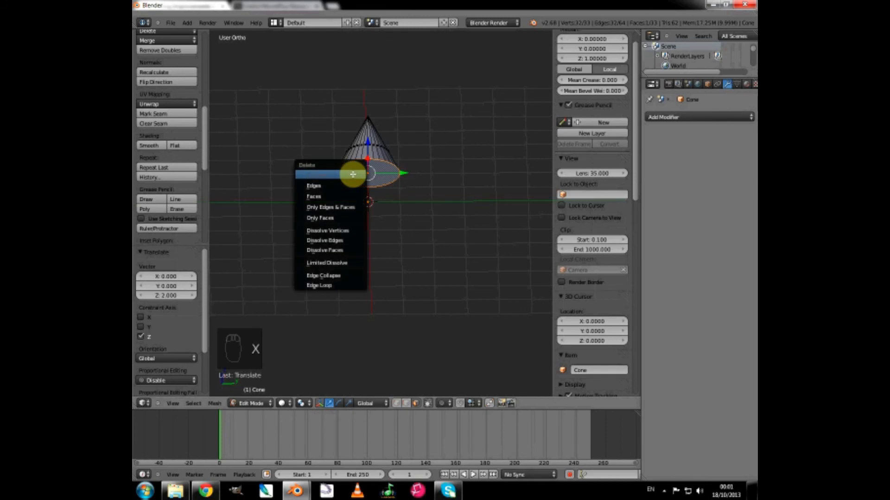
{"action": "left_click", "coordinate": [319, 197]}
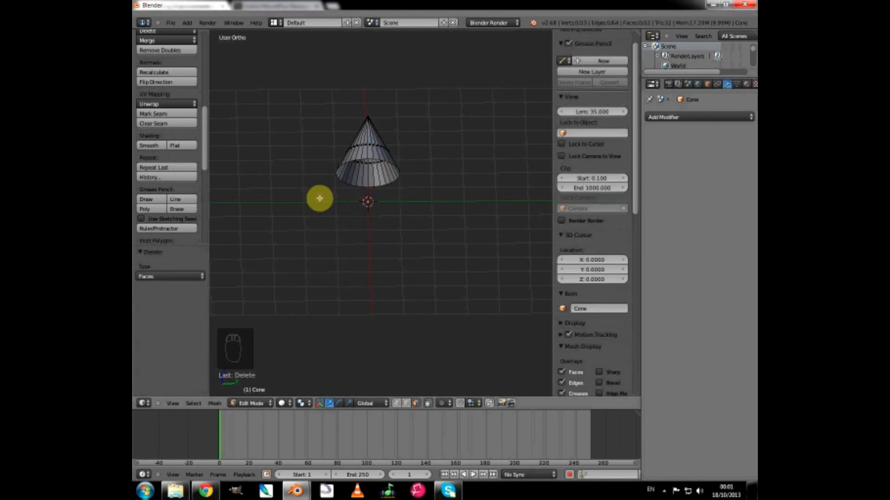
In vertex selection, extrude the cone's open base loop inward twice, scaling the new rings to about 0.836 and 0.344.
{"action": "left_click", "coordinate": [395, 404]}
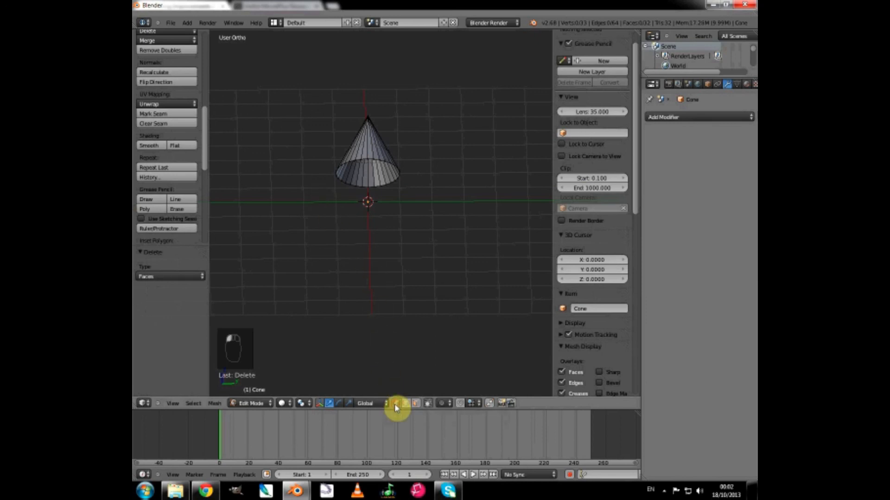
{"action": "left_click", "coordinate": [357, 158], "text": "alt"}
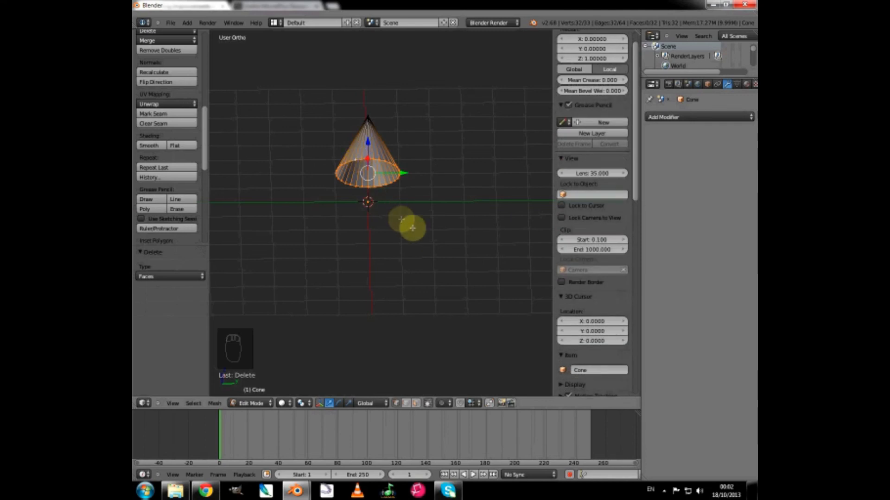
{"action": "key", "text": "e"}
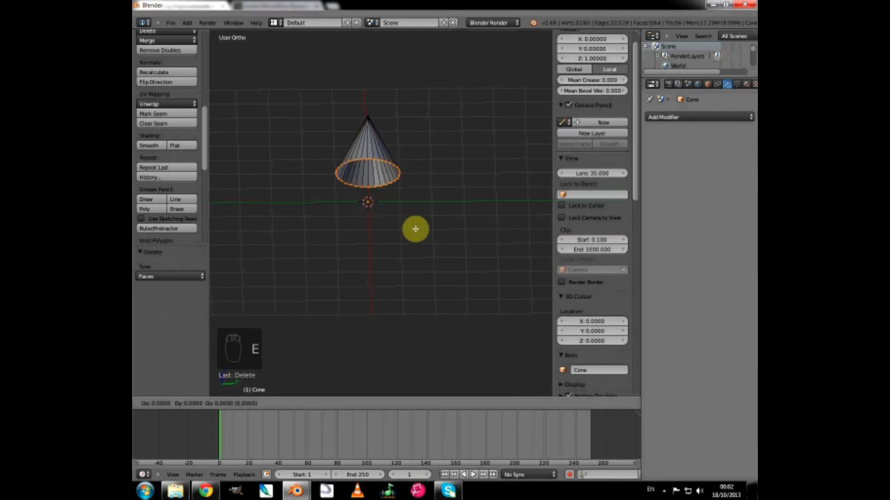
{"action": "key", "text": "s"}
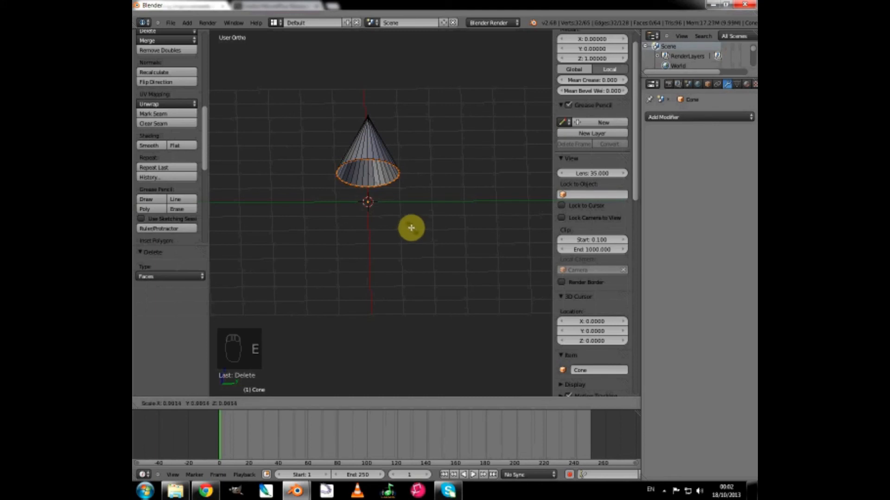
{"action": "left_click", "coordinate": [404, 223]}
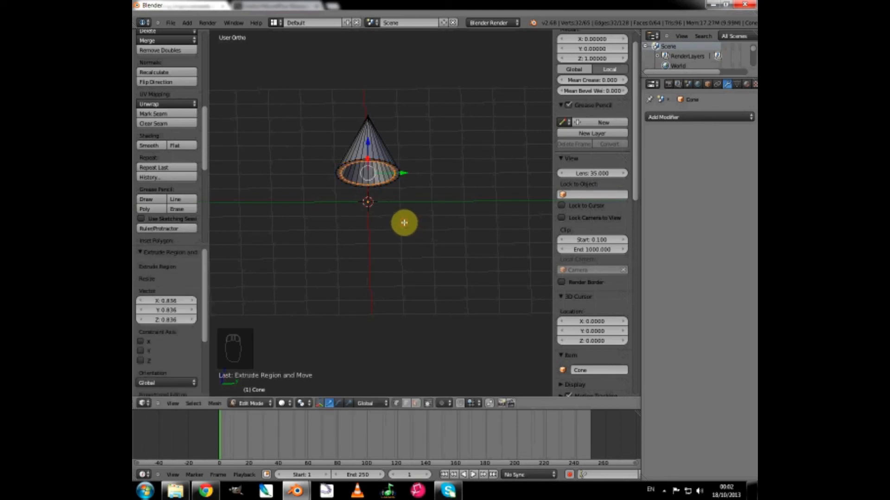
{"action": "key", "text": "e"}
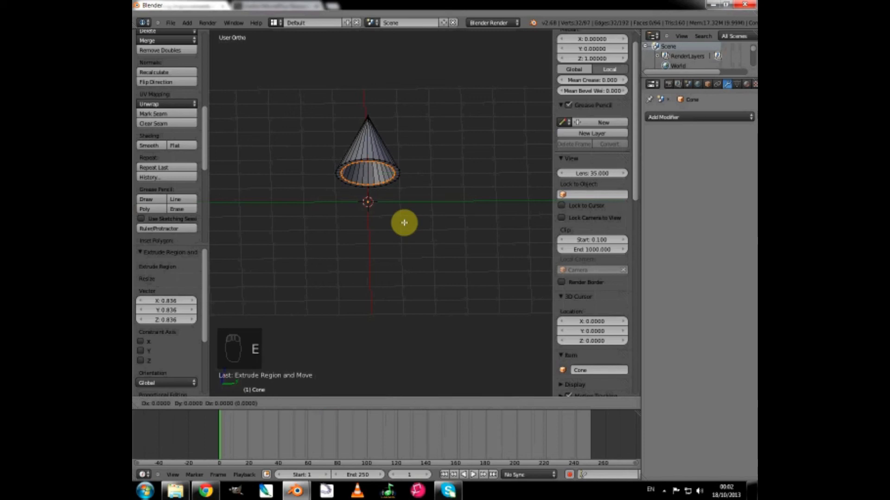
{"action": "key", "text": "s"}
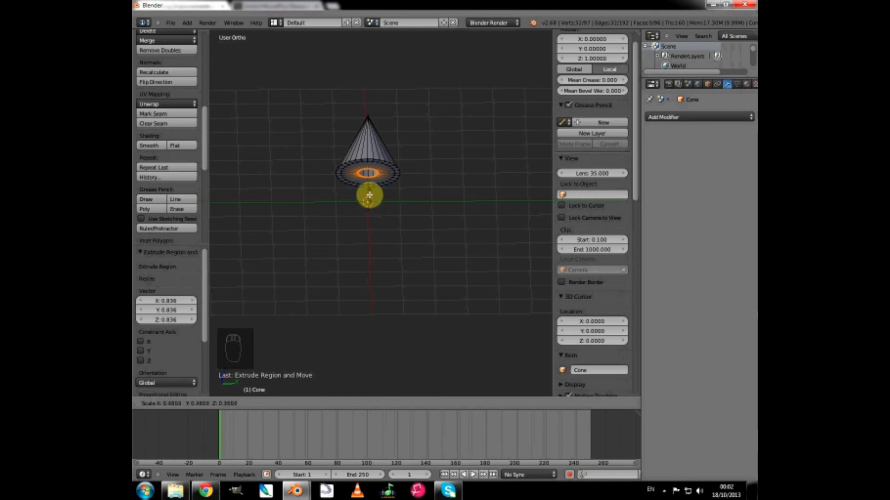
{"action": "left_click", "coordinate": [368, 194]}
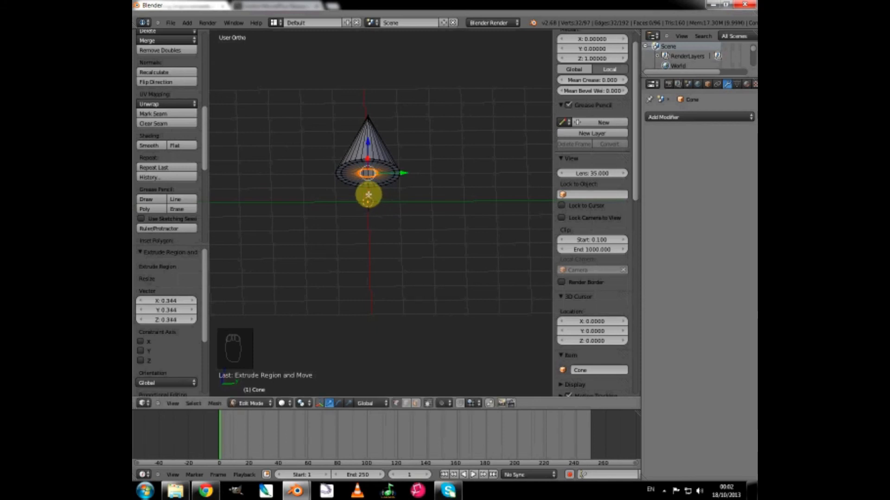
In the right side view, extrude the small inner ring down about 0.991 along Z to form a trunk.
{"action": "key", "text": "KP_3"}
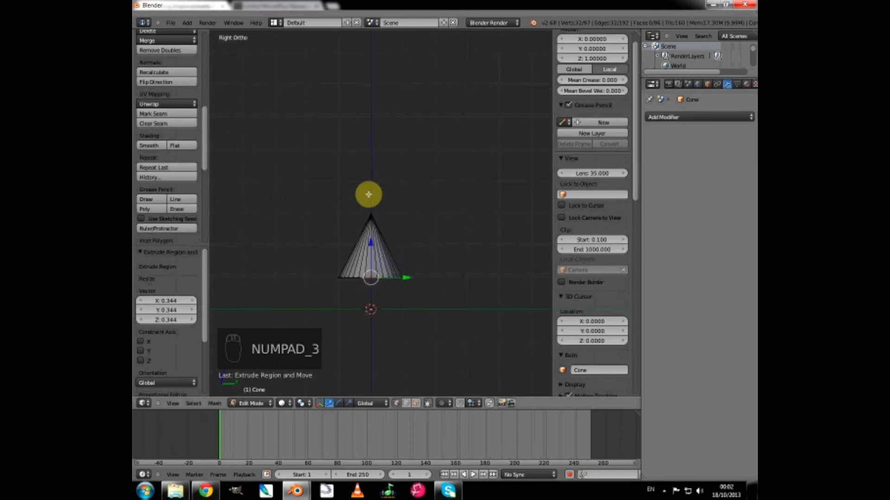
{"action": "key", "text": "e"}
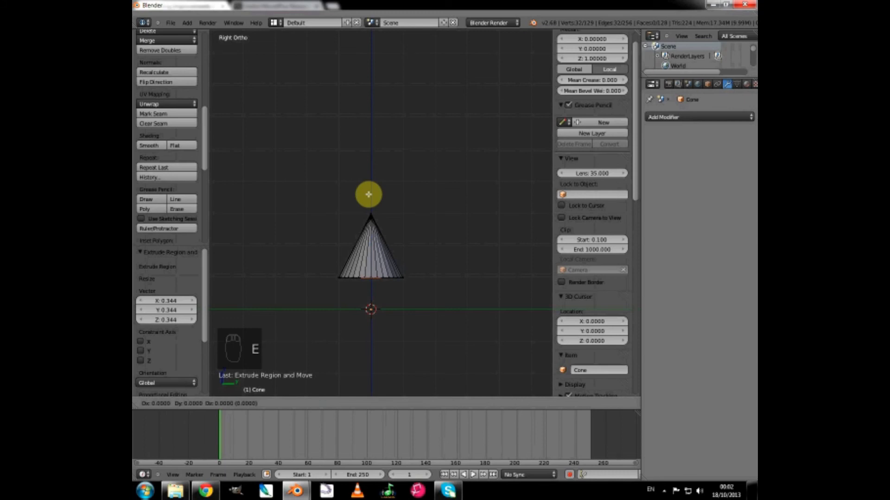
{"action": "key", "text": "z"}
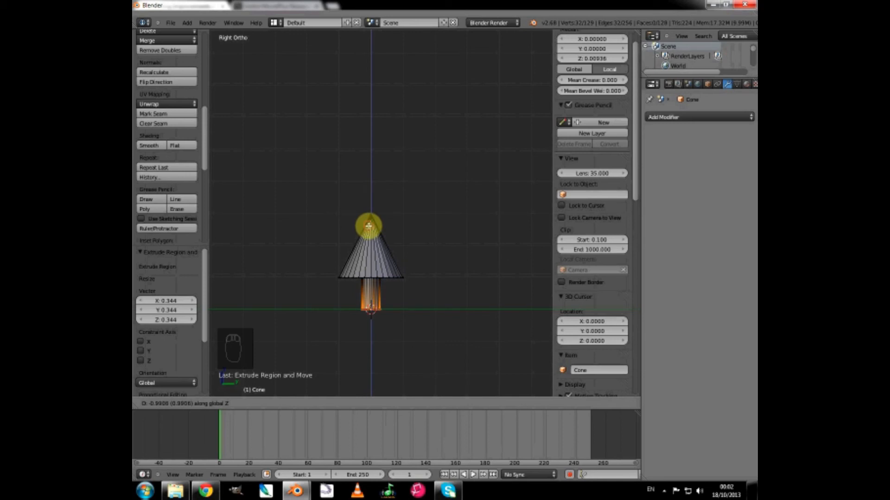
{"action": "left_click", "coordinate": [369, 225]}
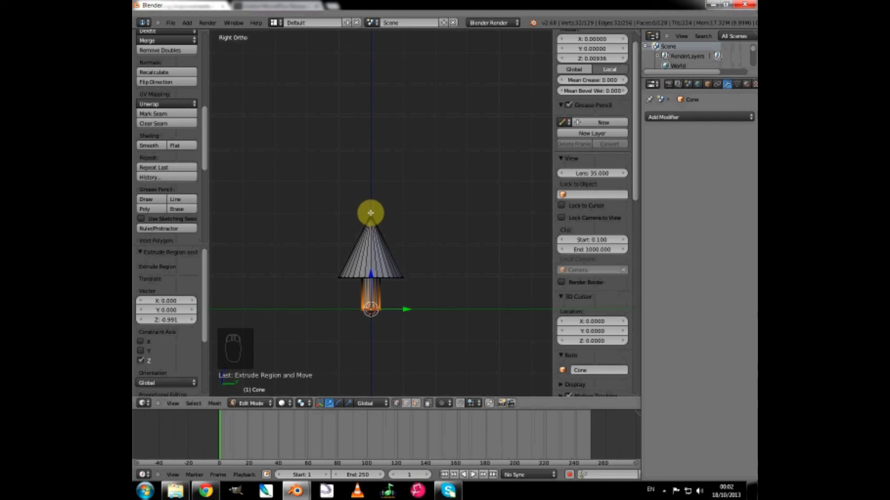
Raise the cone's tip vertex about 0.991 along Z and select the tree's whole linked mesh.
{"action": "right_click", "coordinate": [371, 213]}
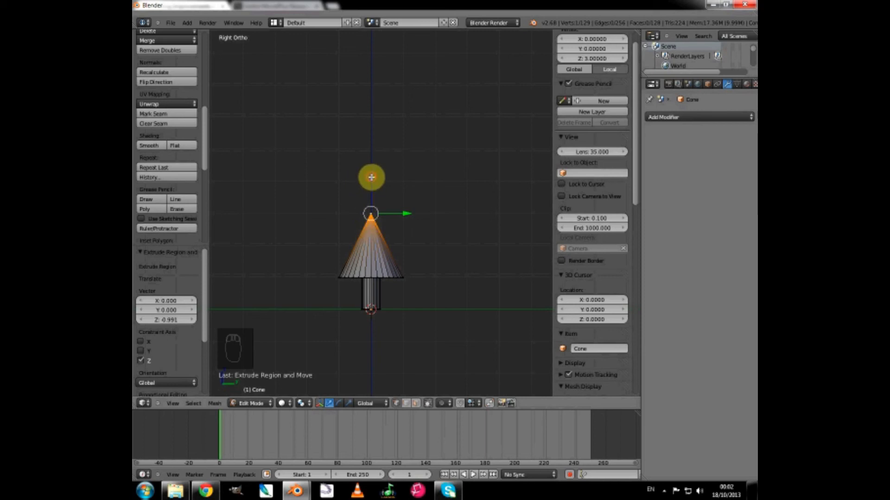
{"action": "left_click_drag", "start_coordinate": [371, 177], "coordinate": [370, 145]}
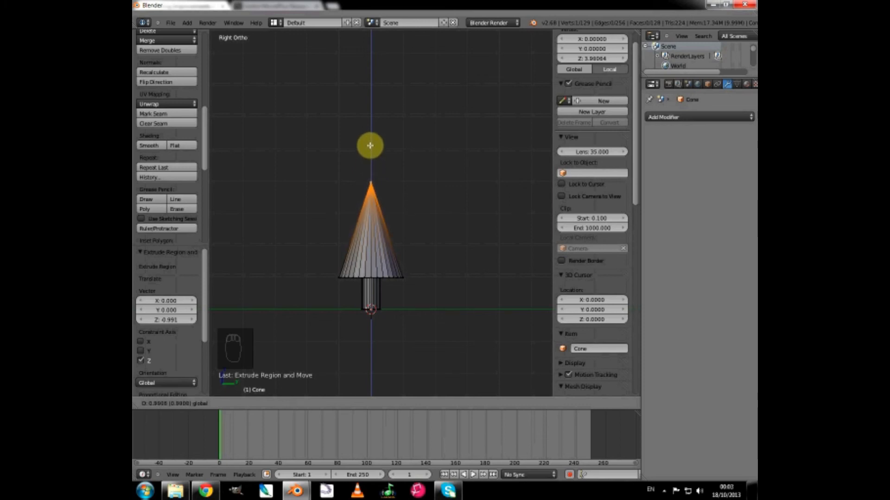
{"action": "left_click_drag", "start_coordinate": [370, 145], "coordinate": [369, 146]}
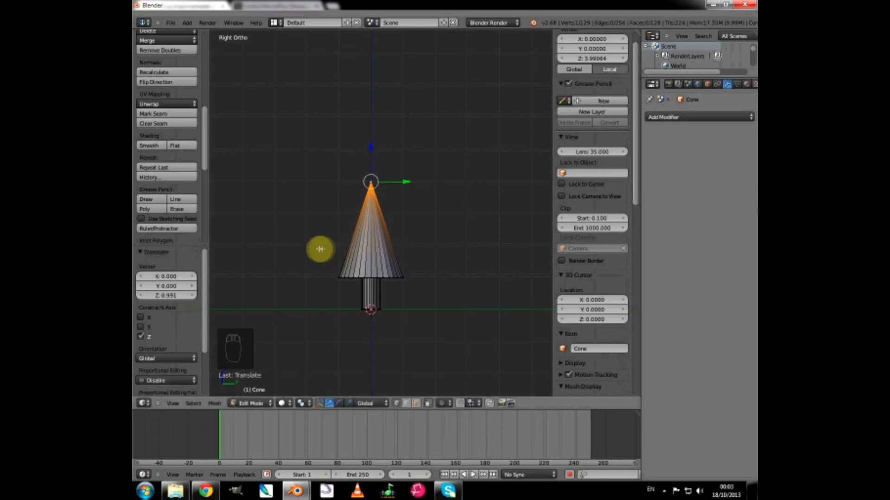
{"action": "middle_click_drag", "start_coordinate": [318, 249], "coordinate": [337, 248]}
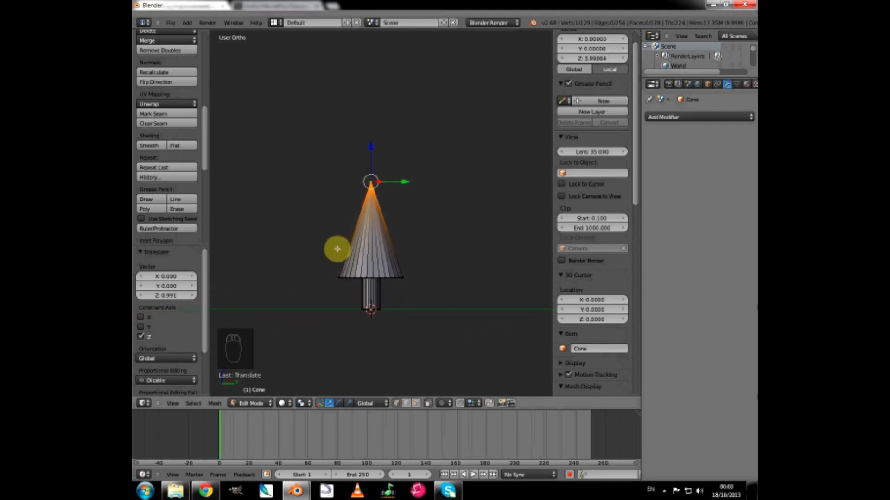
{"action": "key", "text": "l"}
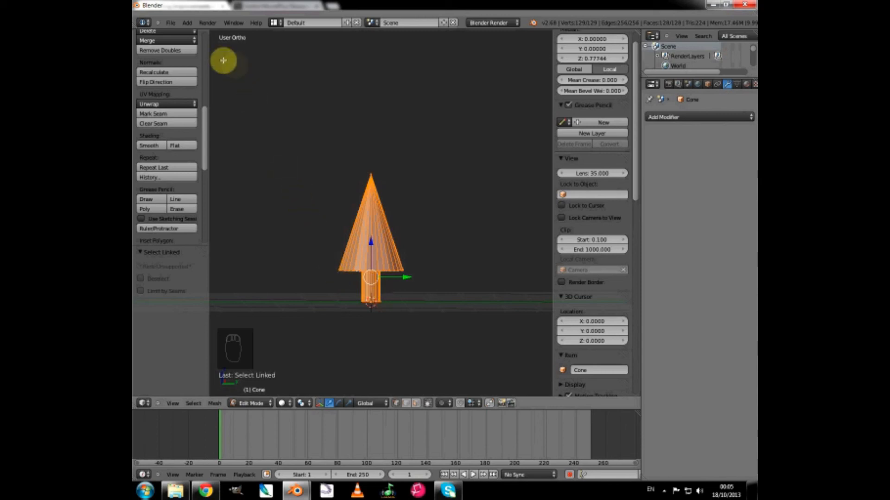
Add a UV sphere inside the same mesh with 16 segments and 8 rings.
{"action": "left_click", "coordinate": [188, 23]}
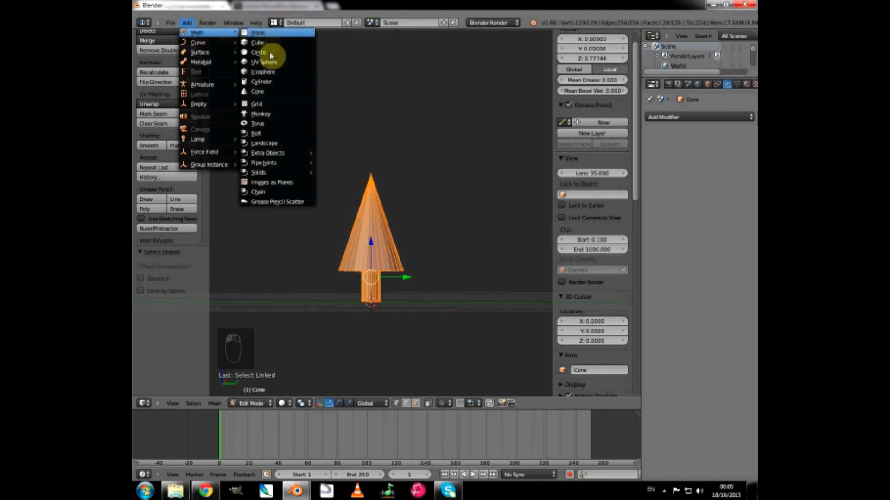
{"action": "left_click", "coordinate": [271, 63]}
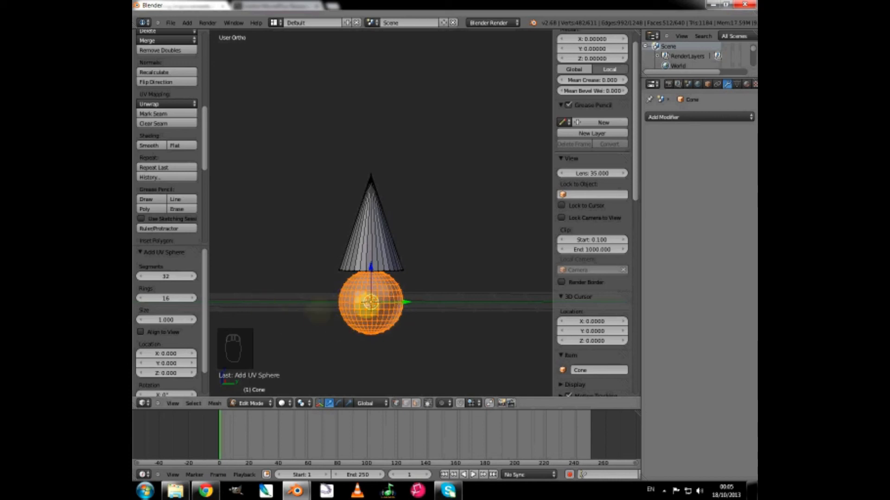
{"action": "left_click", "coordinate": [164, 277]}
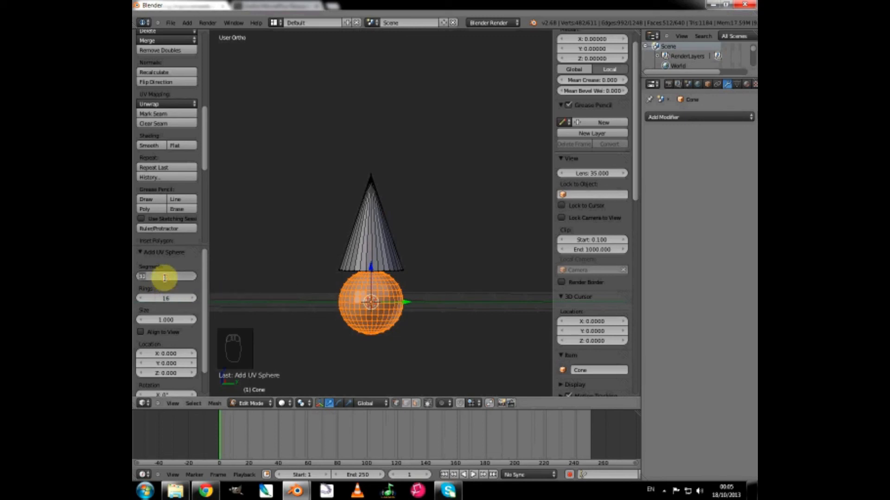
{"action": "type", "text": "16"}
{"action": "key", "text": "Return"}
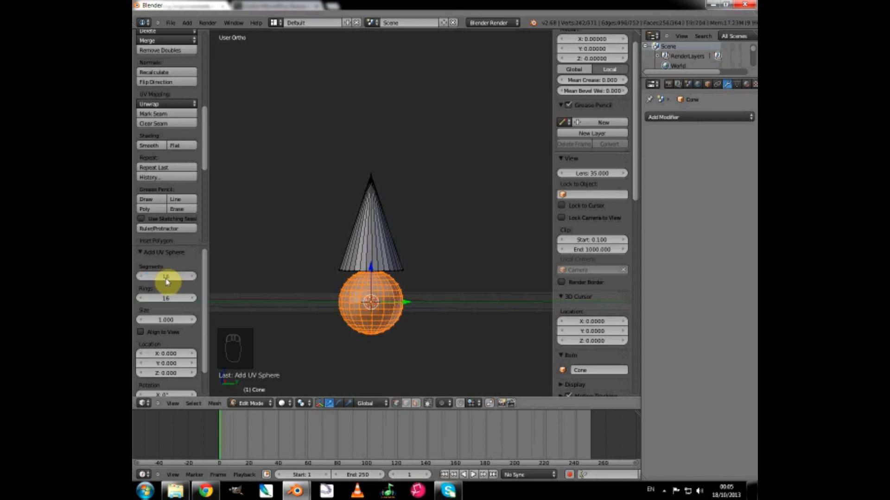
{"action": "left_click", "coordinate": [165, 298]}
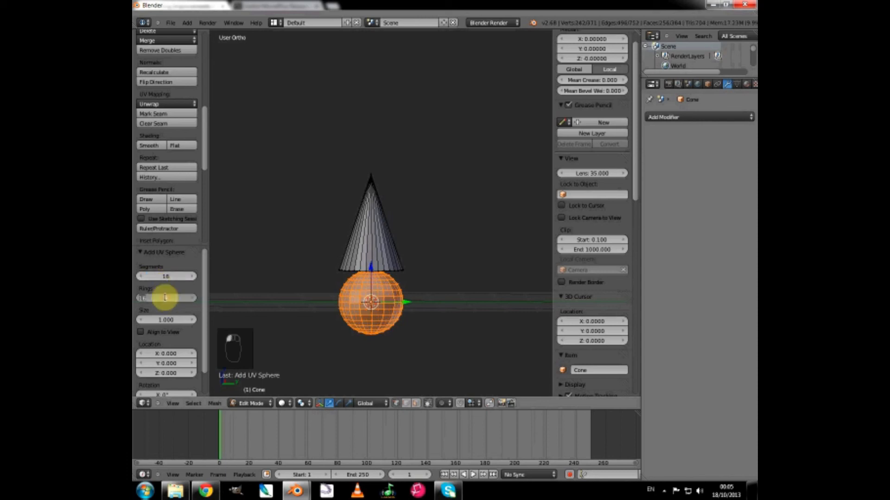
{"action": "type", "text": "8"}
{"action": "key", "text": "Return"}
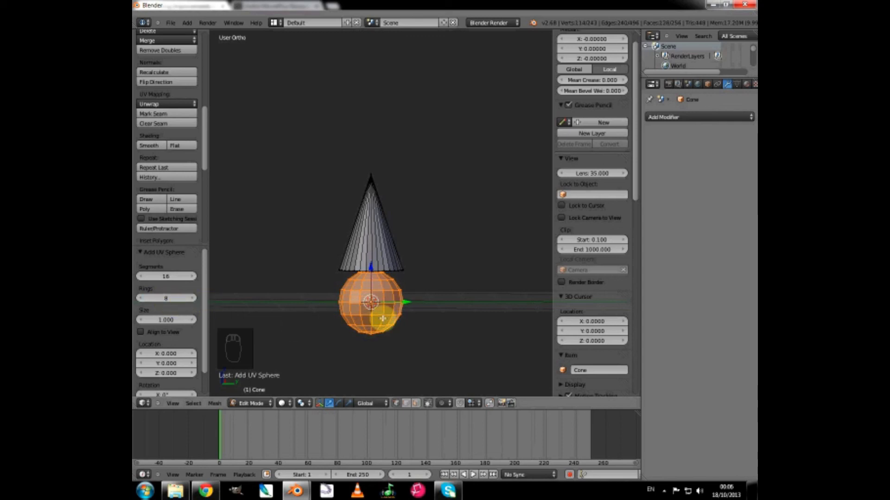
Move the new sphere up 2 units along Z so it overlaps the cone.
{"action": "key", "text": "g"}
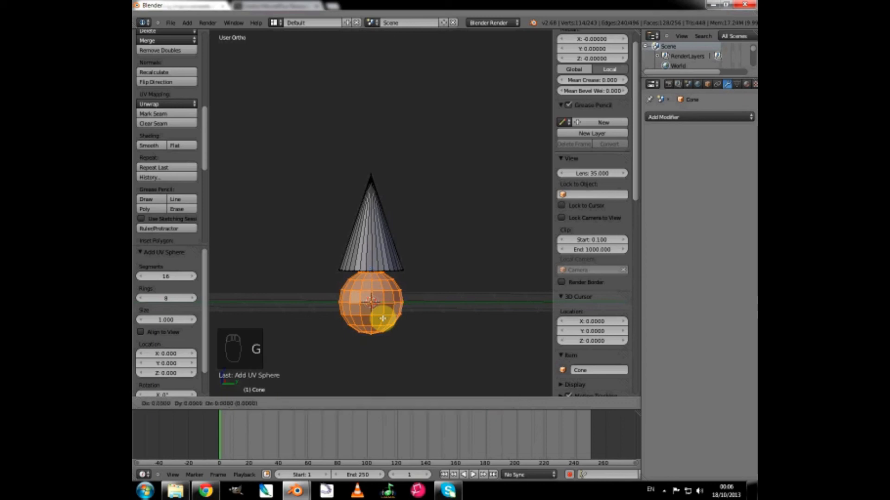
{"action": "key", "text": "z"}
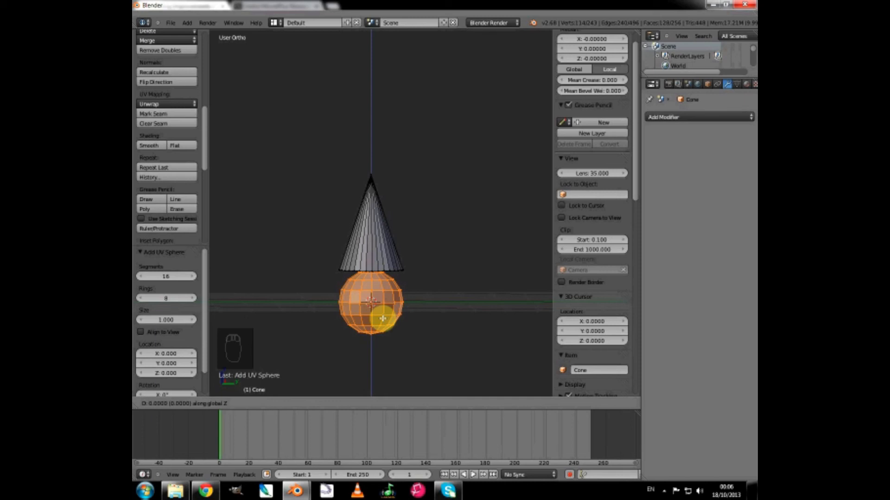
{"action": "type", "text": "2"}
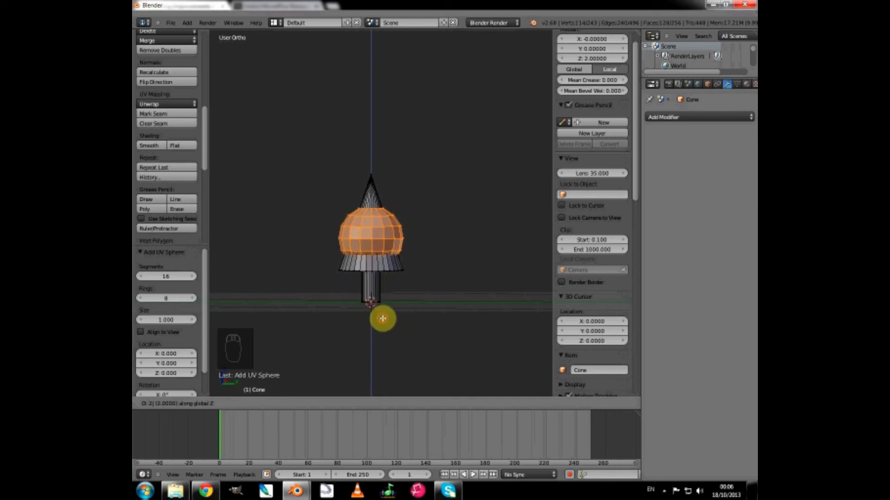
{"action": "left_click", "coordinate": [383, 318]}
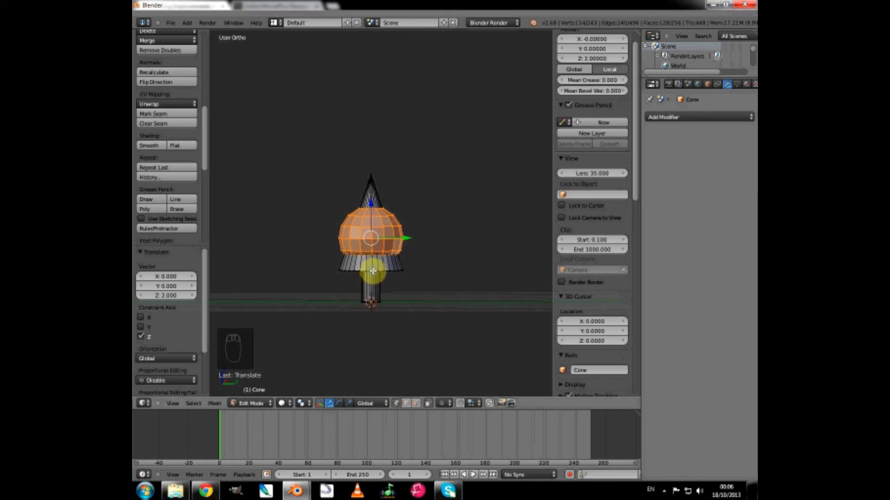
Select the linked cone-and-trunk mesh from one of its base vertices and hide it, leaving only the sphere.
{"action": "right_click", "coordinate": [373, 271]}
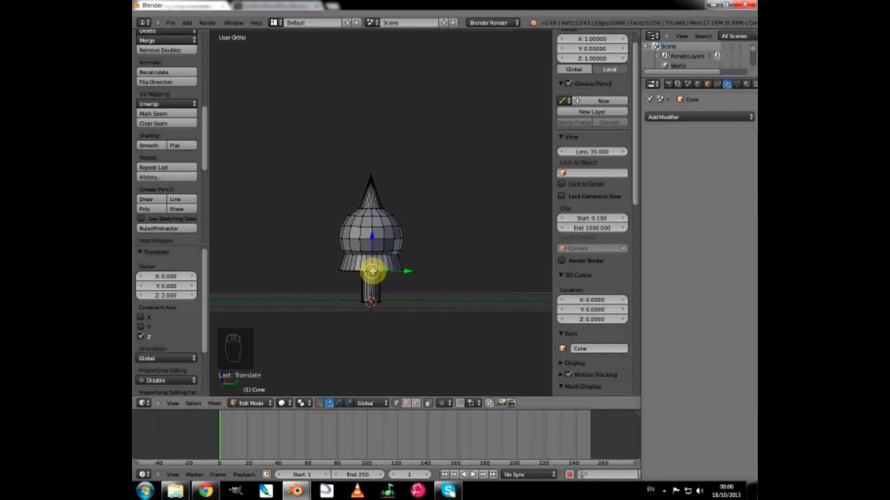
{"action": "key", "text": "l"}
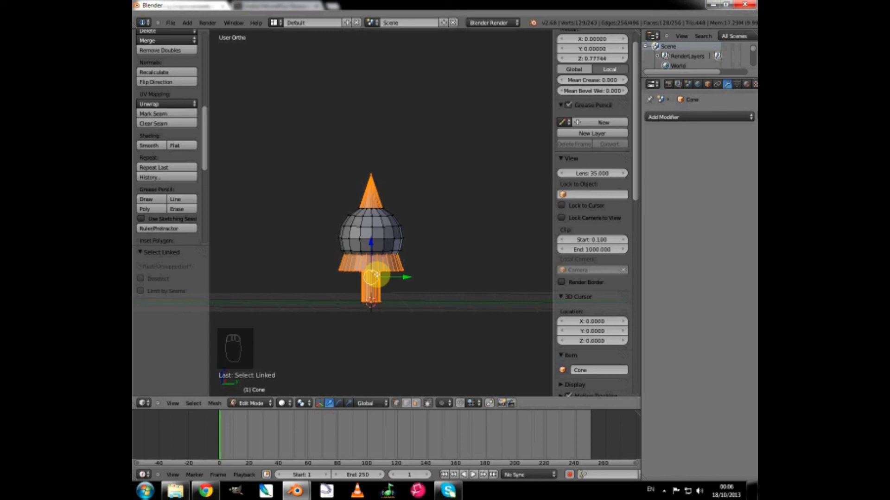
{"action": "key", "text": "h"}
{"action": "scroll", "coordinate": [376, 275], "scroll_direction": "up", "scroll_amount": 4}
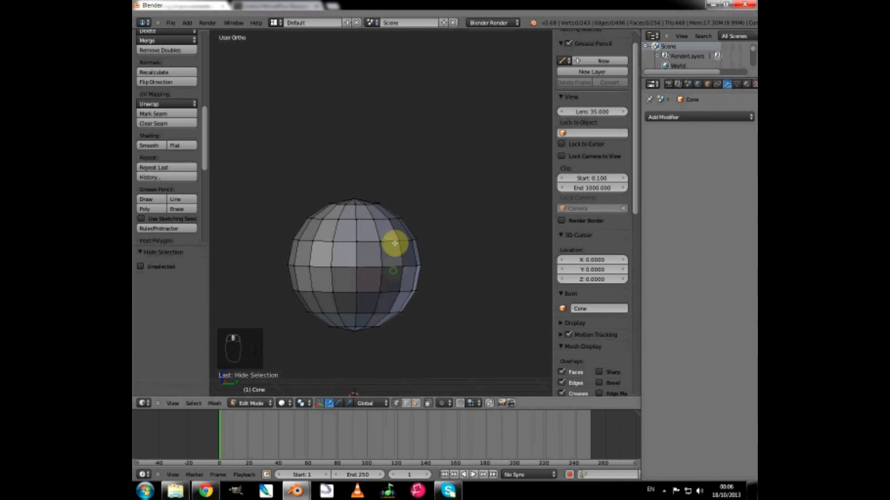
Delete the pole vertex on the underside of the sphere to open a hole there.
{"action": "middle_click_drag", "start_coordinate": [391, 243], "coordinate": [407, 195]}
{"action": "middle_click_drag", "start_coordinate": [399, 264], "coordinate": [389, 205]}
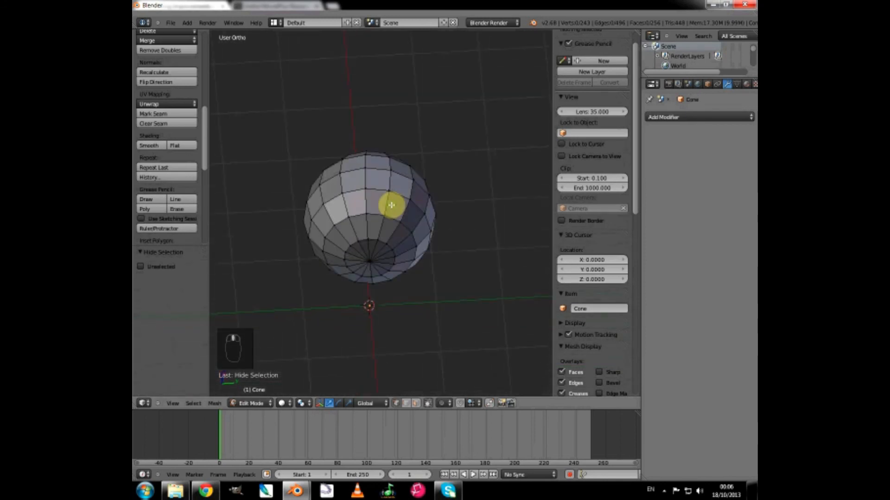
{"action": "right_click", "coordinate": [368, 262]}
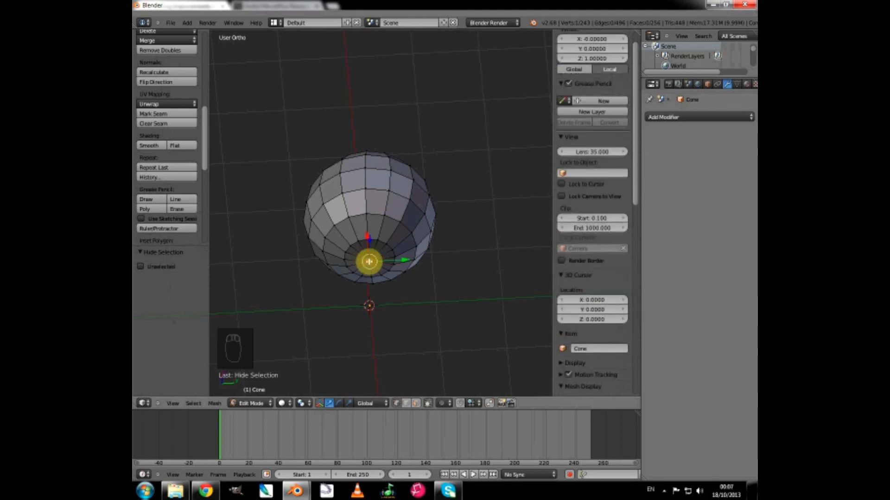
{"action": "key", "text": "x"}
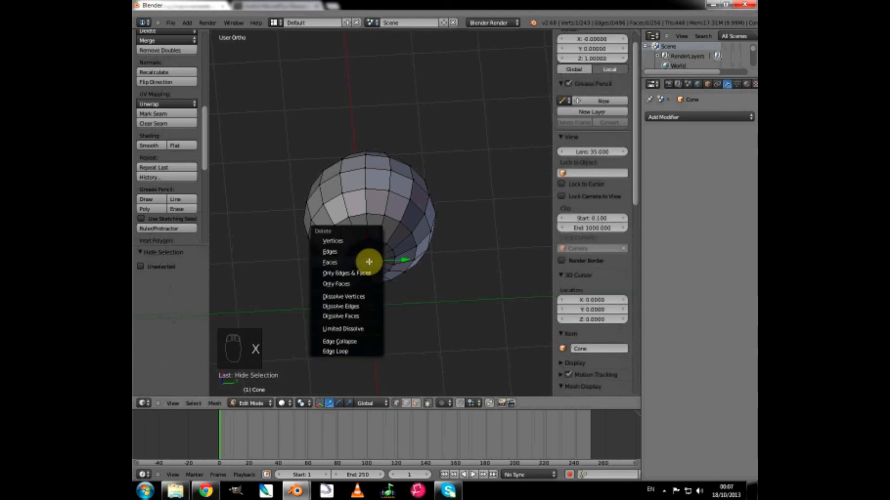
{"action": "left_click", "coordinate": [344, 240]}
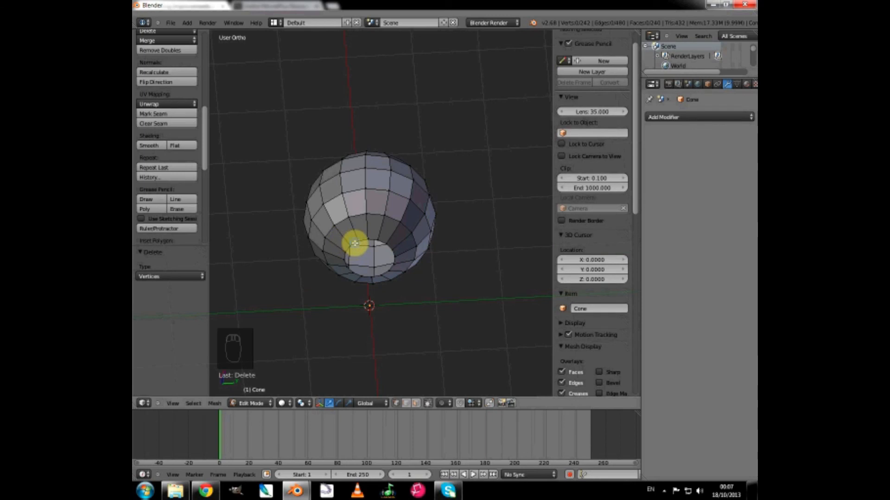
Select the edge loop around the sphere's bottom hole, extrude it and scale the new ring to about 0.714.
{"action": "right_click", "coordinate": [354, 243], "text": "alt"}
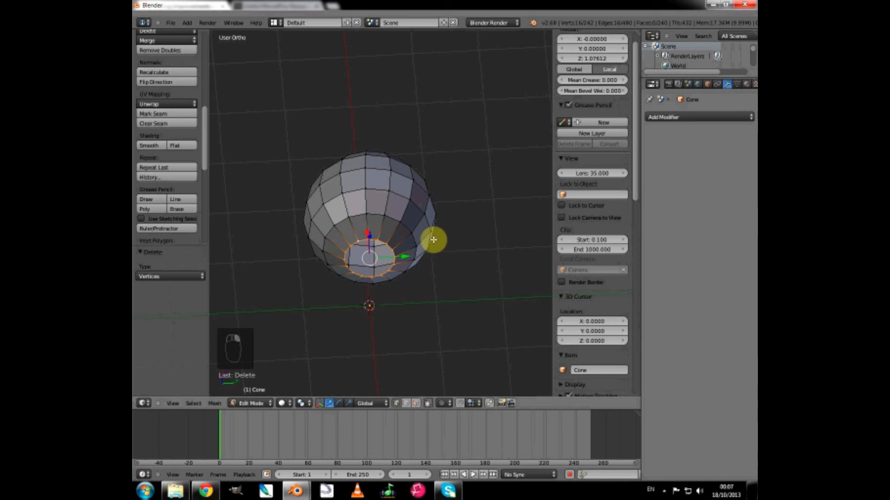
{"action": "key", "text": "KP_3"}
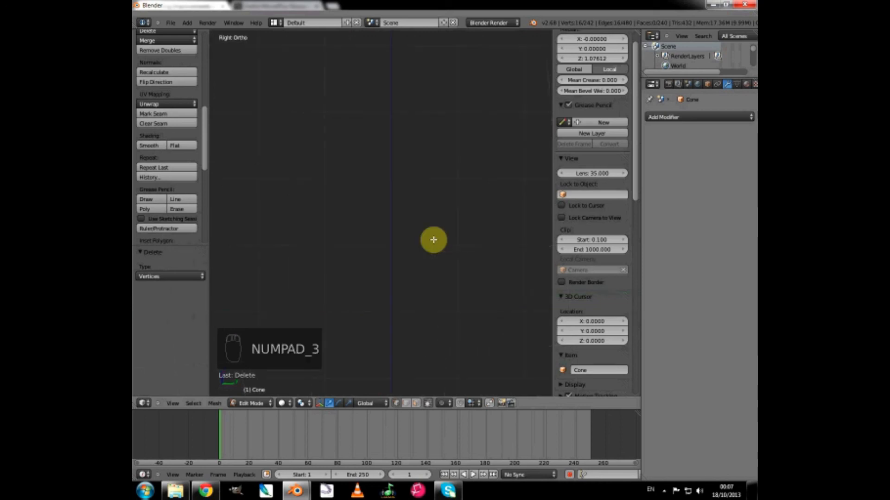
{"action": "scroll", "coordinate": [432, 240], "scroll_direction": "down", "scroll_amount": 3}
{"action": "scroll", "coordinate": [433, 262], "scroll_direction": "up", "scroll_amount": 3}
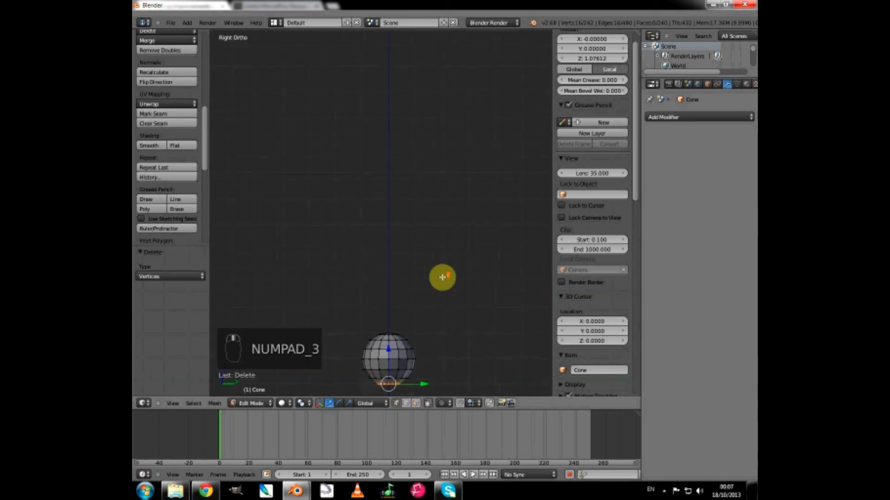
{"action": "middle_click_drag", "start_coordinate": [442, 277], "coordinate": [432, 127], "text": "shift"}
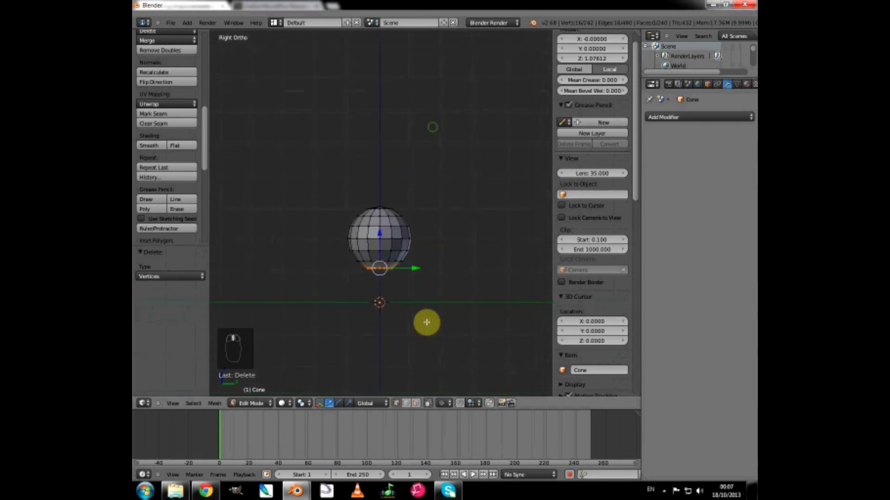
{"action": "scroll", "coordinate": [427, 328], "scroll_direction": "up", "scroll_amount": 2}
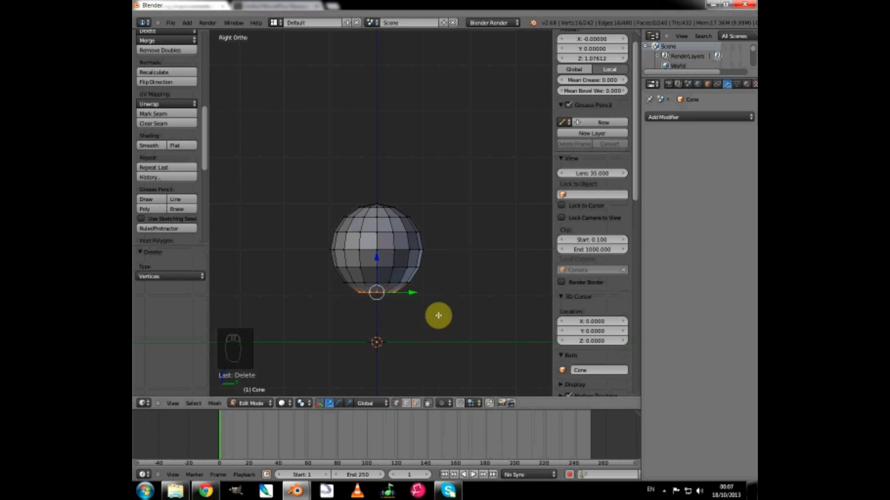
{"action": "key", "text": "e"}
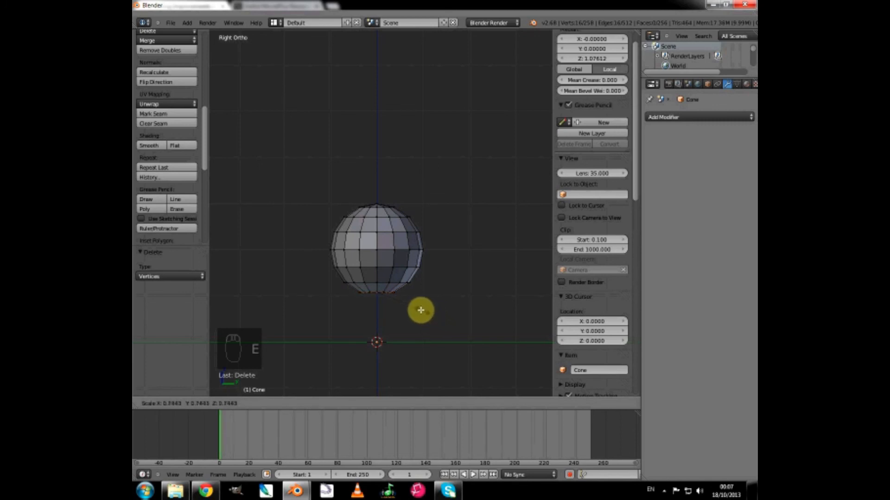
{"action": "left_click", "coordinate": [419, 309]}
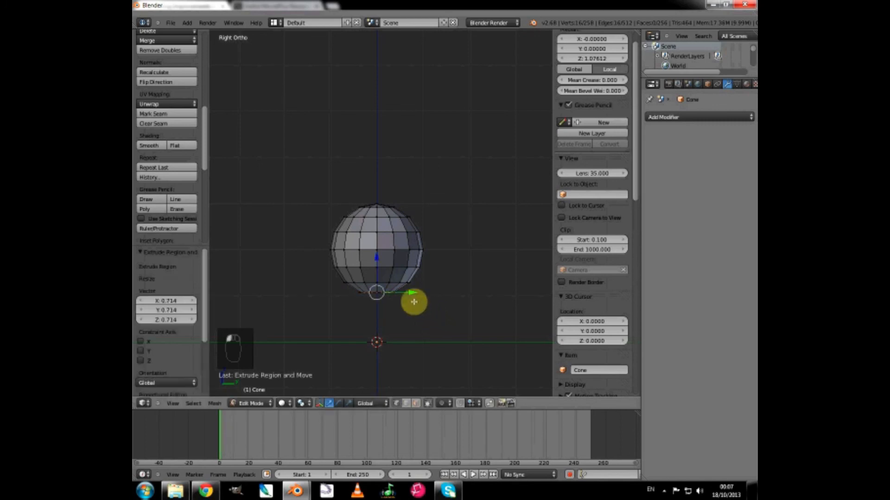
Lower the new ring about 0.032 along Z, then extrude it down about 1.048 along Z as a trunk.
{"action": "left_click_drag", "start_coordinate": [377, 258], "coordinate": [377, 260]}
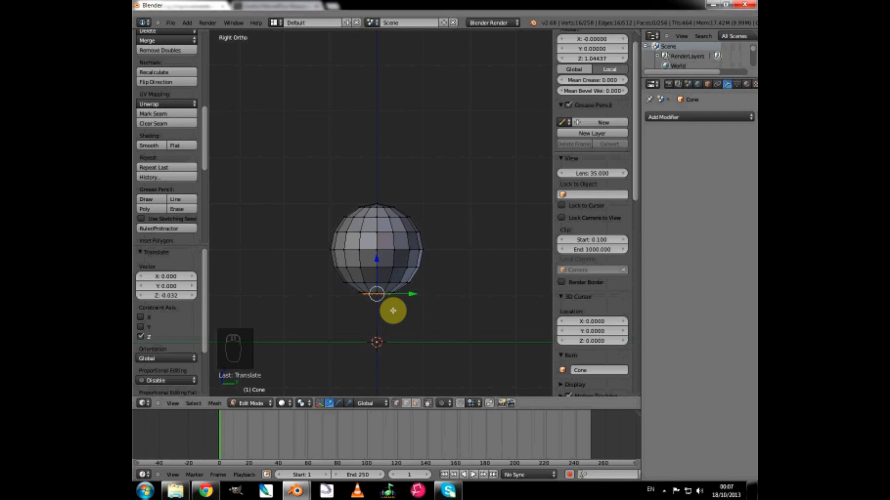
{"action": "key", "text": "e"}
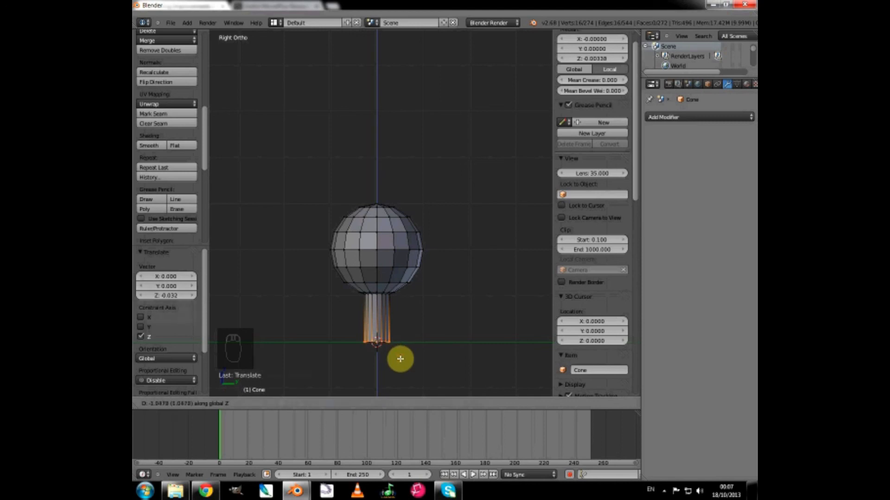
{"action": "left_click", "coordinate": [401, 359]}
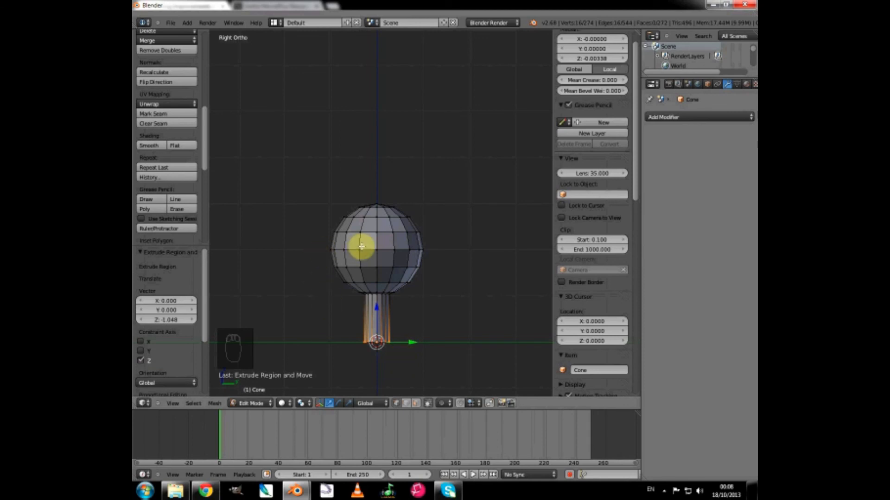
Select all of the visible sphere tree's mesh and shade it smooth.
{"action": "key", "text": "a"}
{"action": "key", "text": "a"}
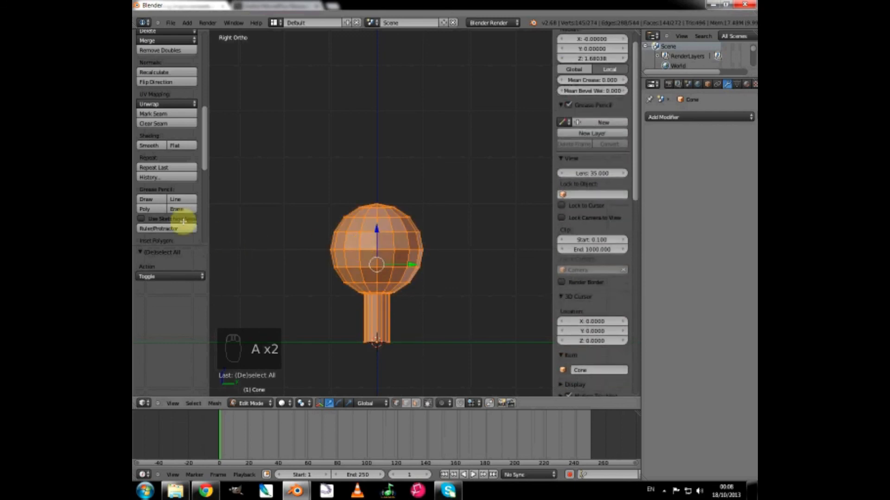
{"action": "left_click", "coordinate": [149, 146]}
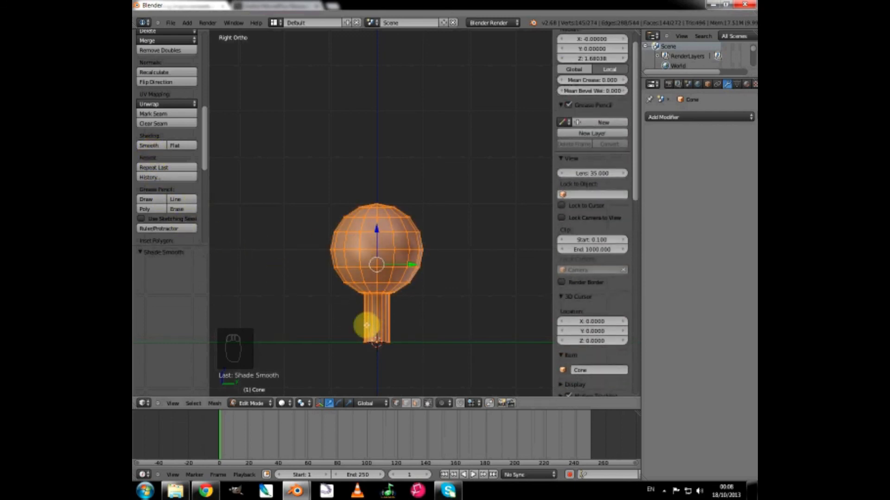
{"action": "mouse_move", "coordinate": [410, 309]}
{"action": "middle_mouse_down"}
{"action": "mouse_move", "coordinate": [379, 311]}
{"action": "mouse_move", "coordinate": [424, 310]}
{"action": "middle_mouse_up"}
{"action": "scroll", "coordinate": [424, 310], "scroll_direction": "up", "scroll_amount": 1}
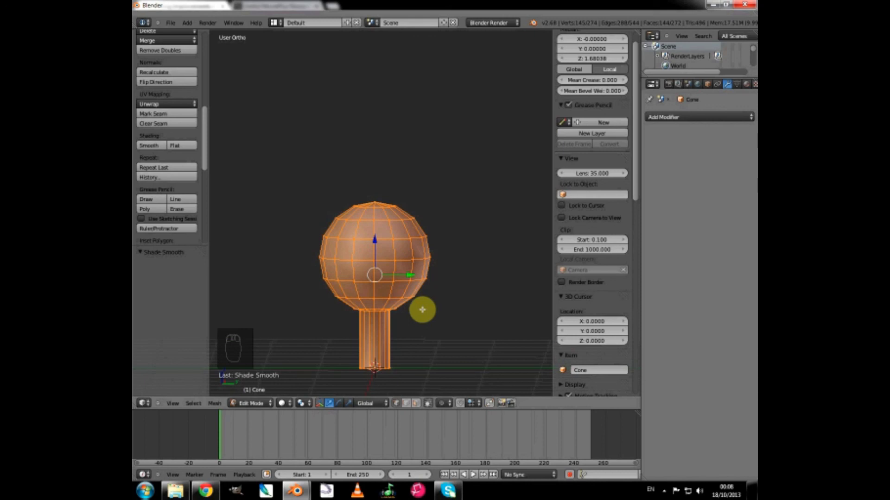
Reveal the hidden cone tree, select its whole linked mesh from the tip and separate the selection into its own object.
{"action": "key", "text": "alt+h"}
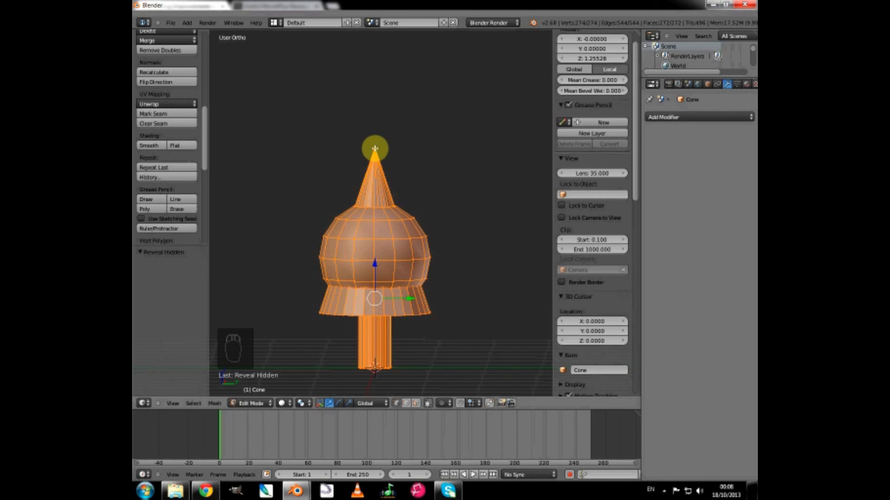
{"action": "right_click", "coordinate": [374, 148]}
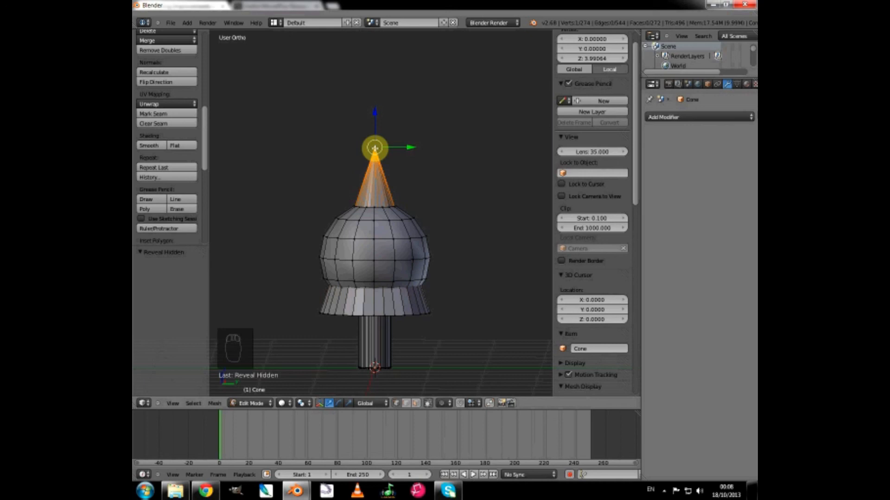
{"action": "key", "text": "l"}
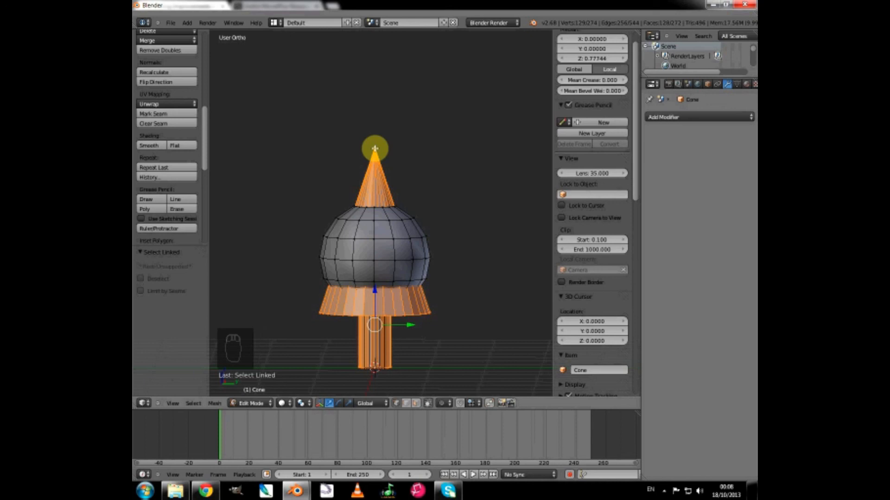
{"action": "key", "text": "p"}
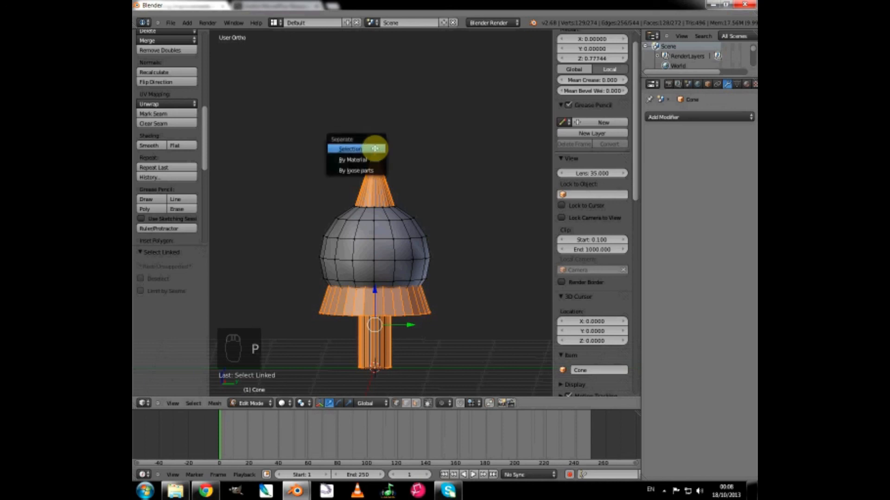
{"action": "left_click", "coordinate": [346, 149]}
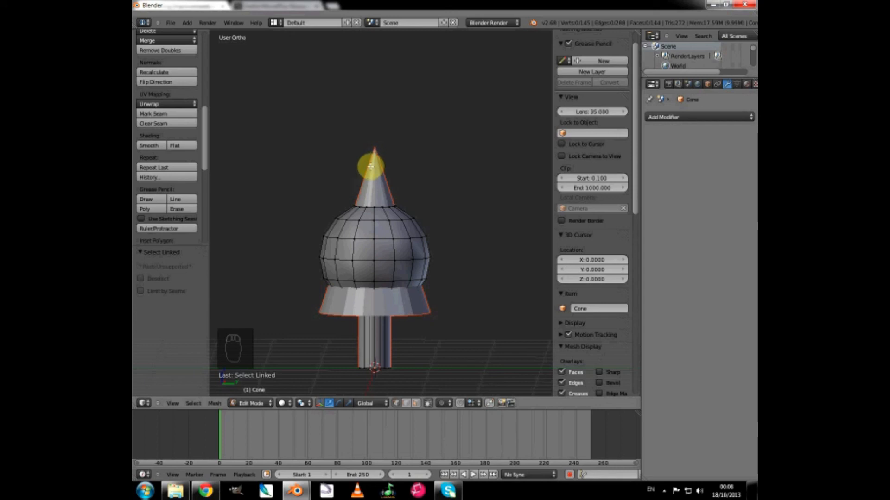
Return to Object Mode and apply smooth shading to both selected tree objects.
{"action": "left_click", "coordinate": [251, 404]}
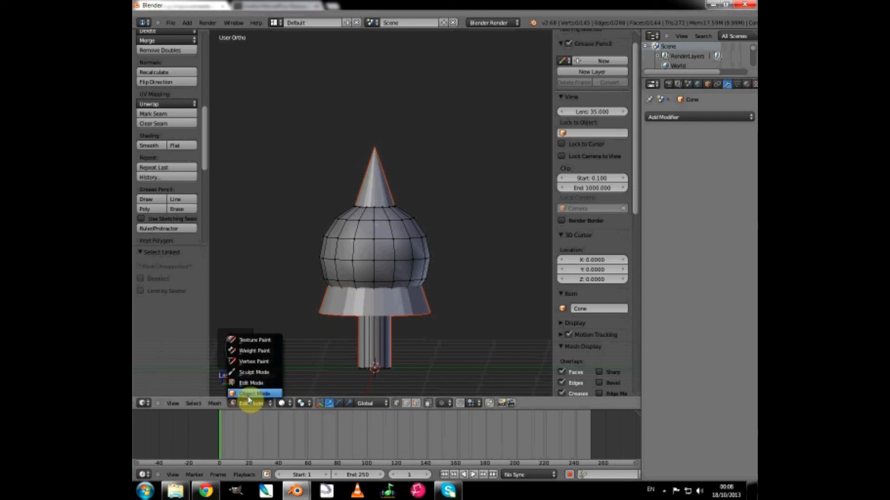
{"action": "left_click", "coordinate": [249, 394]}
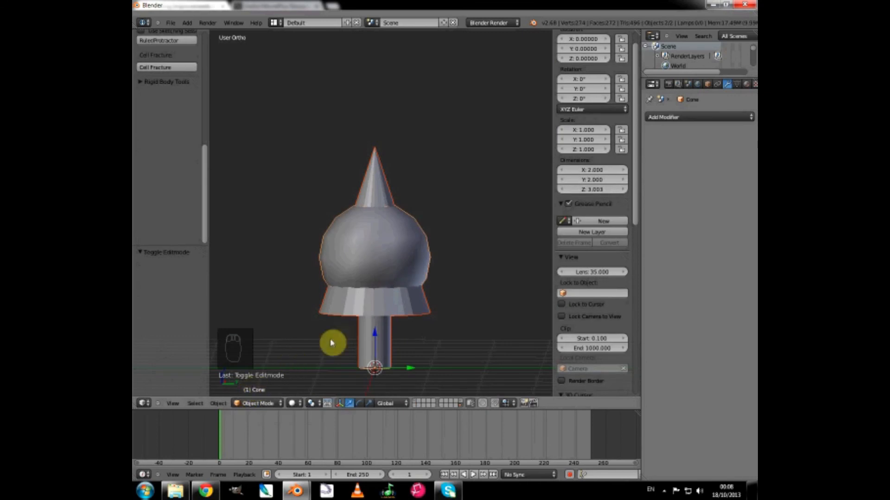
{"action": "left_click_drag", "start_coordinate": [206, 214], "coordinate": [204, 134]}
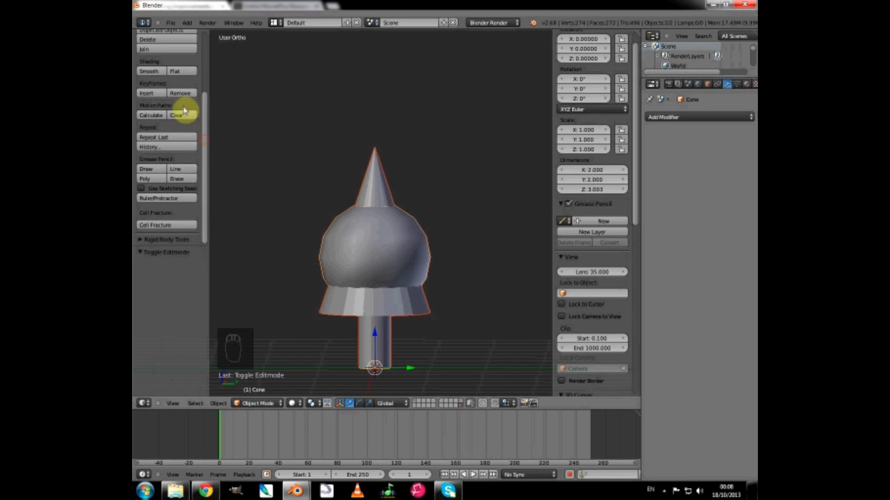
{"action": "left_click", "coordinate": [149, 72]}
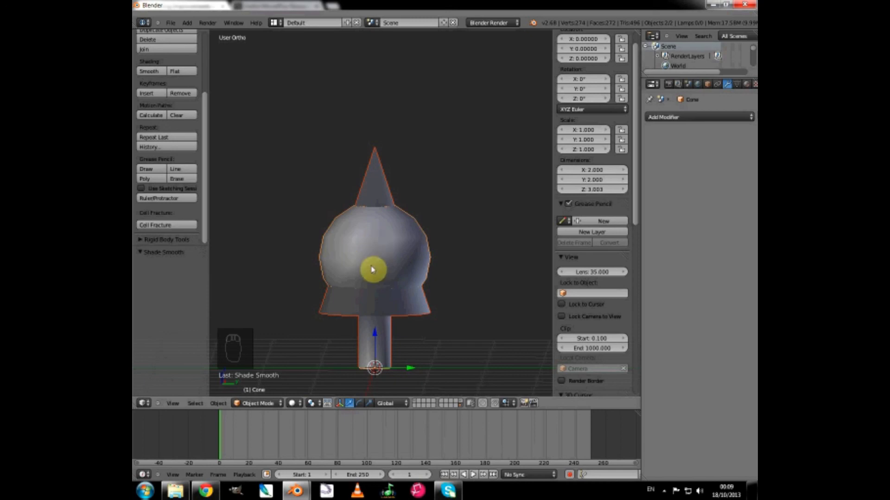
Create a new group from the two selected trees and name it Trees.
{"action": "key", "text": "shift+g"}
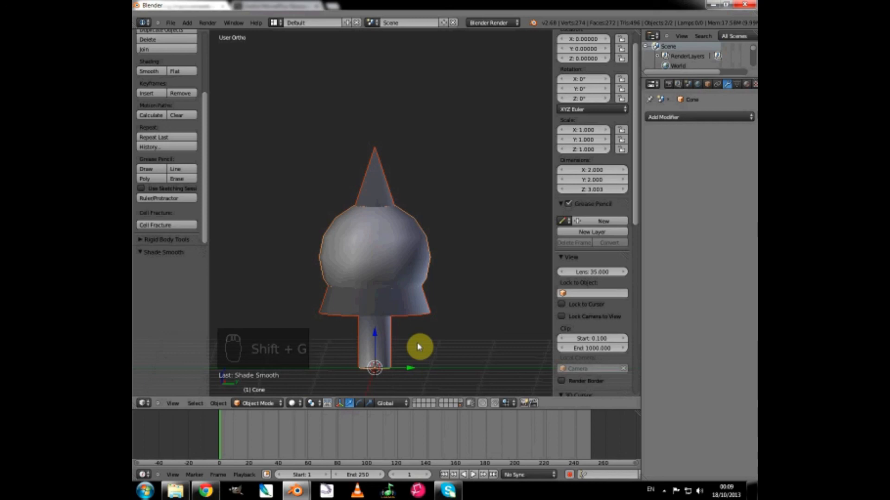
{"action": "key", "text": "ctrl+g"}
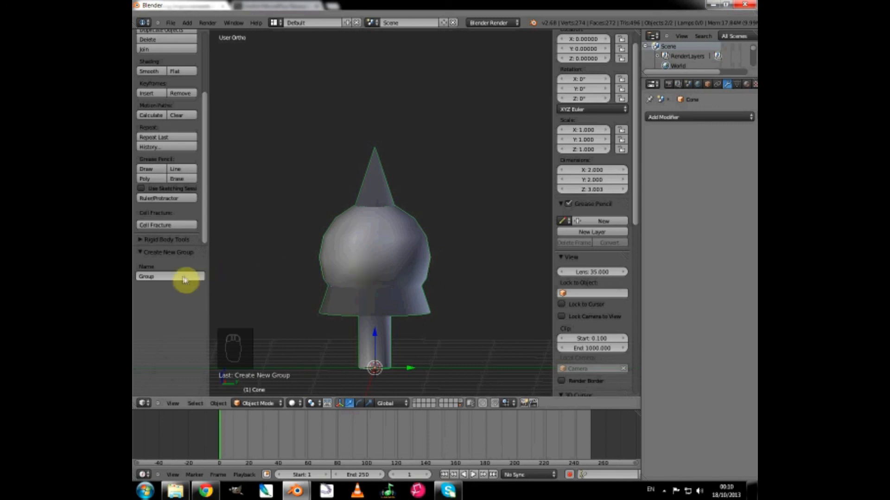
{"action": "left_click", "coordinate": [156, 276]}
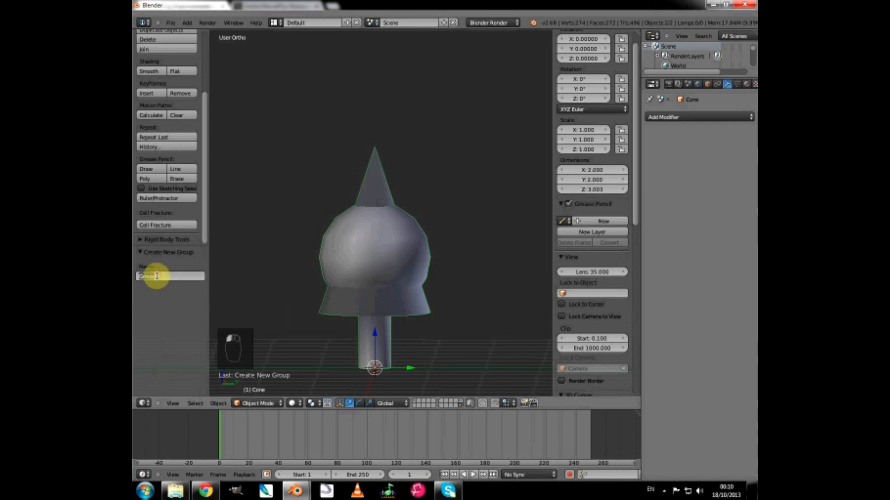
{"action": "key", "text": "BackSpace"}
{"action": "type", "text": "Tree"}
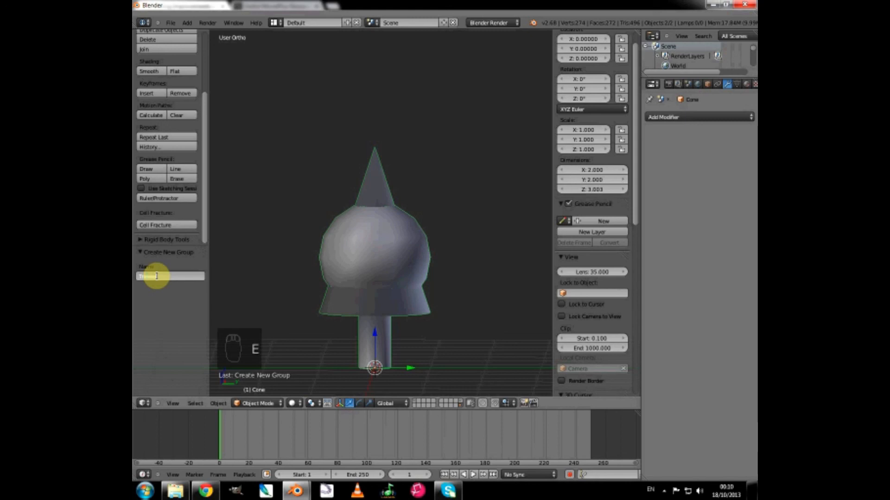
{"action": "key", "text": "BackSpace"}
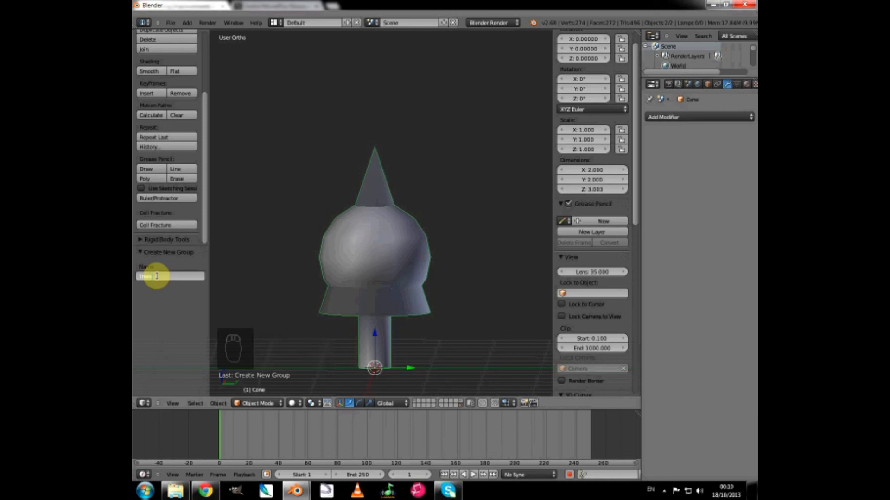
{"action": "left_click", "coordinate": [181, 326]}
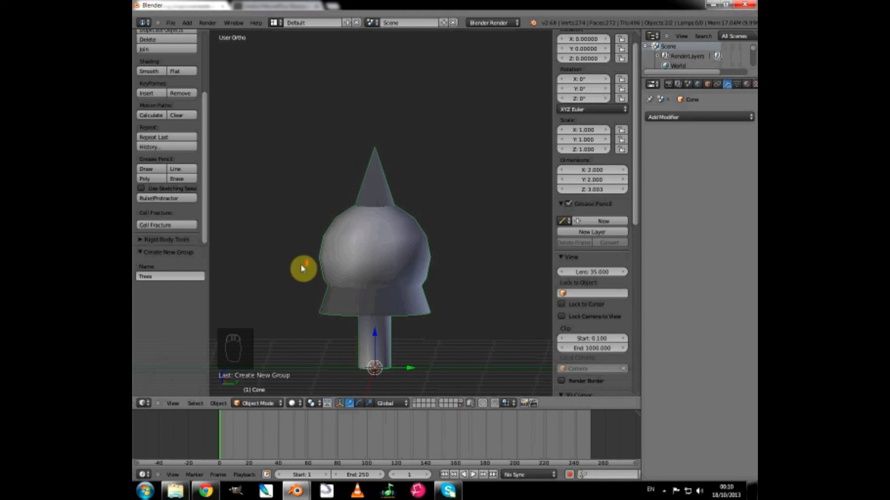
Switch the visible layer from the trees to the one holding the huge cylinder.
{"action": "scroll", "coordinate": [302, 268], "scroll_direction": "down", "scroll_amount": 1}
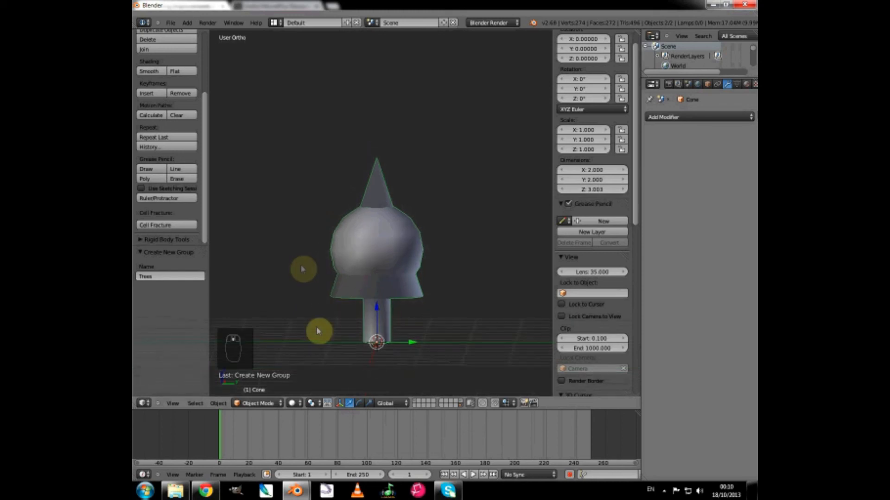
{"action": "left_click", "coordinate": [462, 404]}
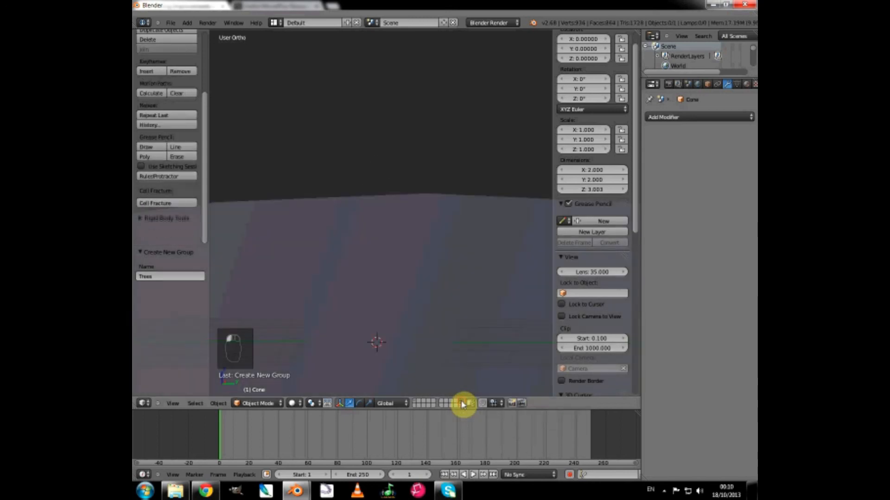
{"action": "scroll", "coordinate": [416, 324], "scroll_direction": "down", "scroll_amount": 4}
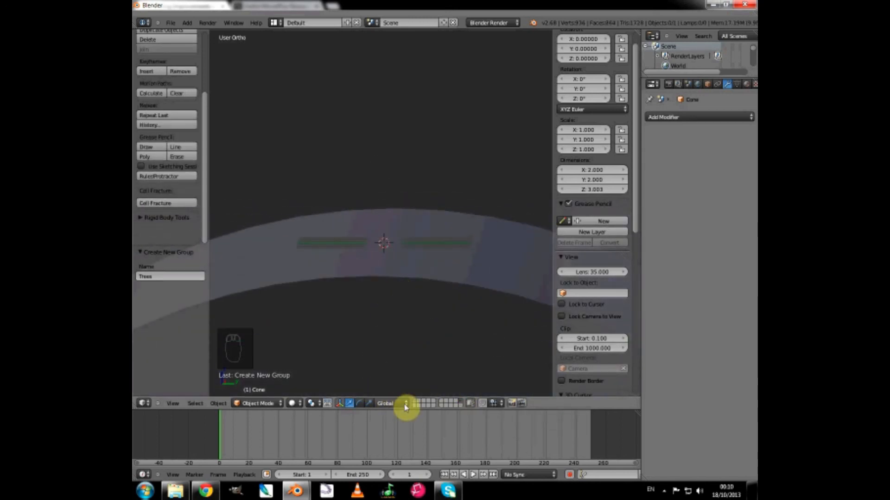
Check the car's layer, return to the huge cylinder's layer, and move the cylinder to the first layer with the car.
{"action": "left_click", "coordinate": [415, 402]}
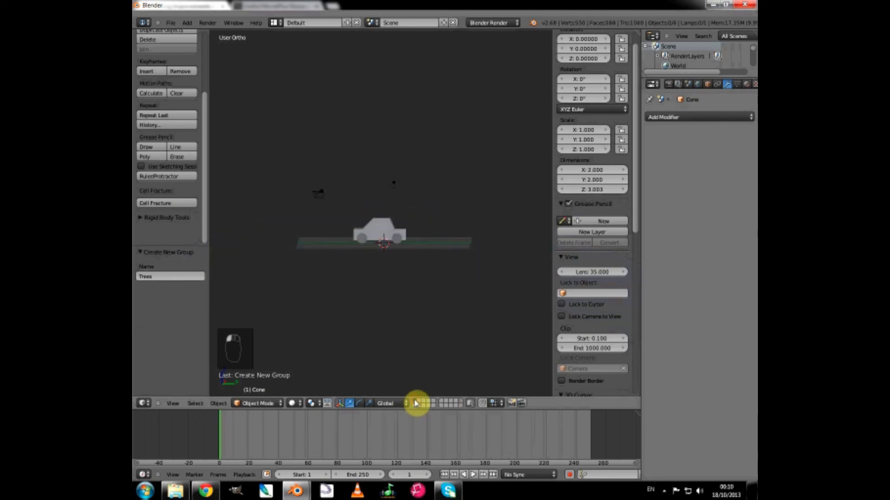
{"action": "left_click", "coordinate": [460, 403]}
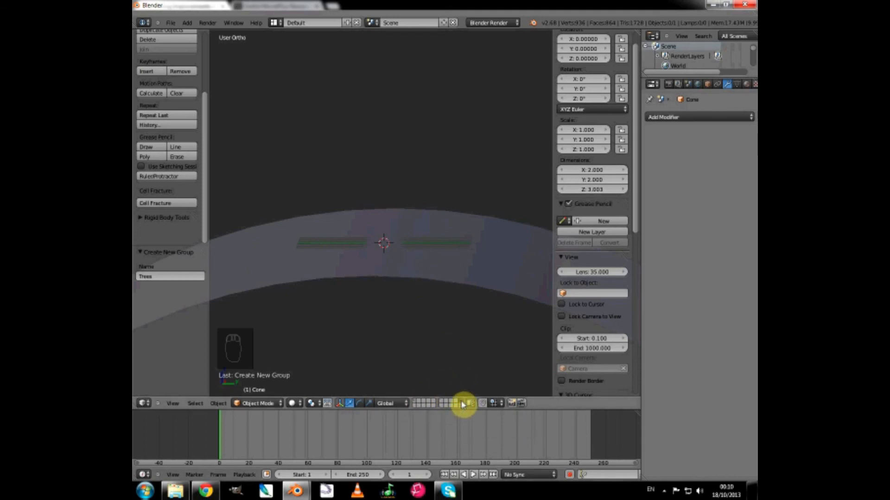
{"action": "right_click", "coordinate": [440, 272]}
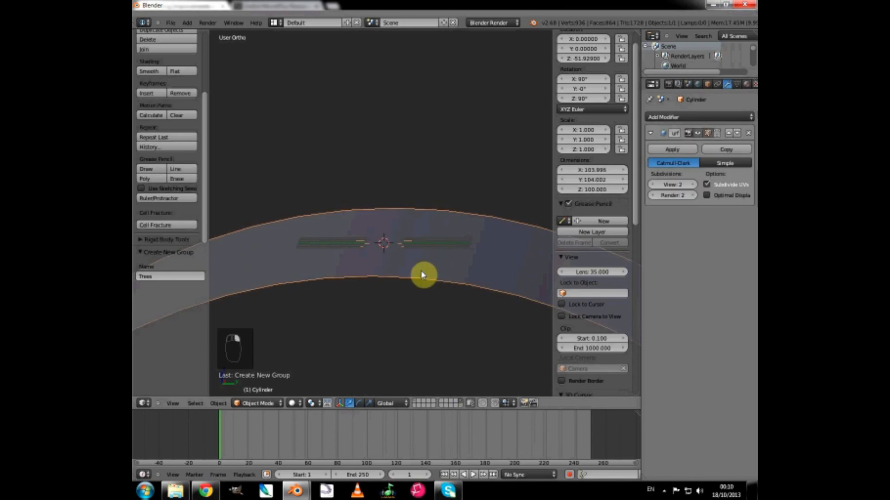
{"action": "key", "text": "m"}
{"action": "key", "text": "m"}
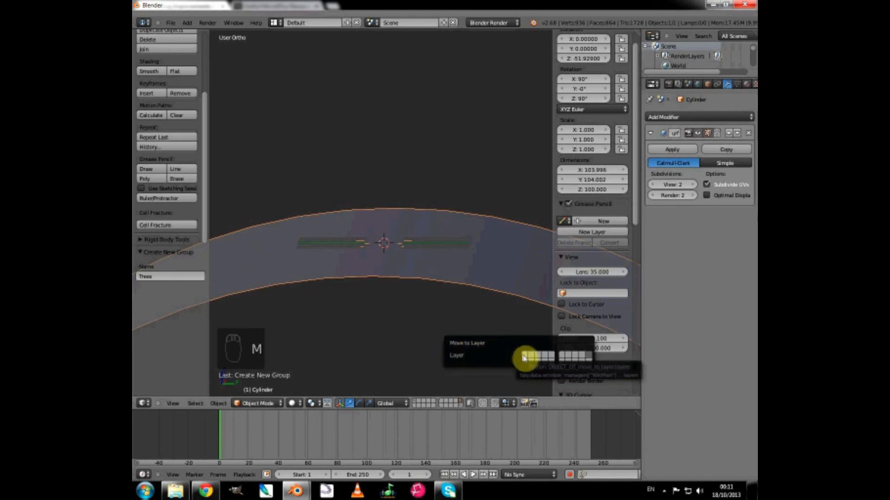
{"action": "left_click", "coordinate": [524, 357]}
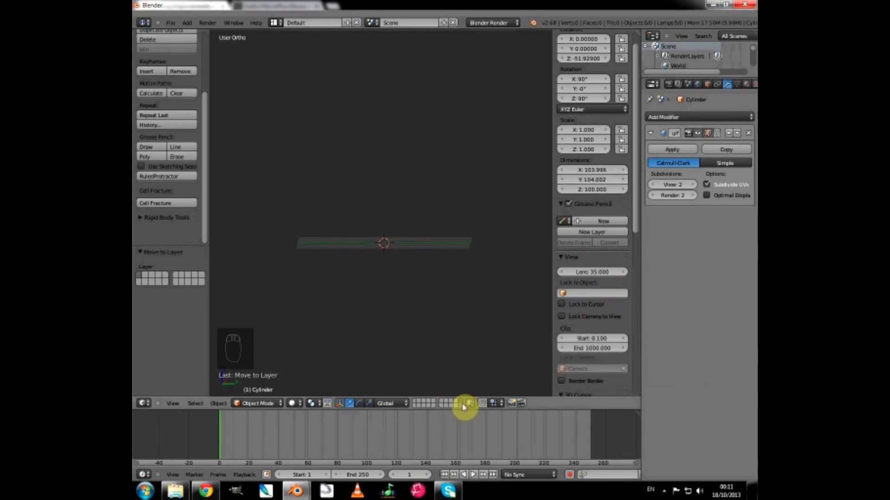
Show the first layer with the car on the huge cylinder and render the scene.
{"action": "left_click", "coordinate": [415, 403], "text": "shift"}
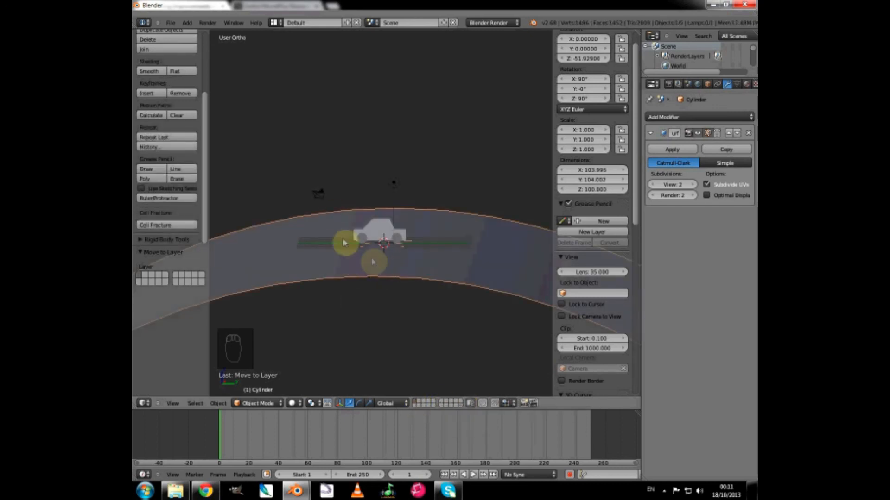
{"action": "scroll", "coordinate": [349, 267], "scroll_direction": "down", "scroll_amount": 1}
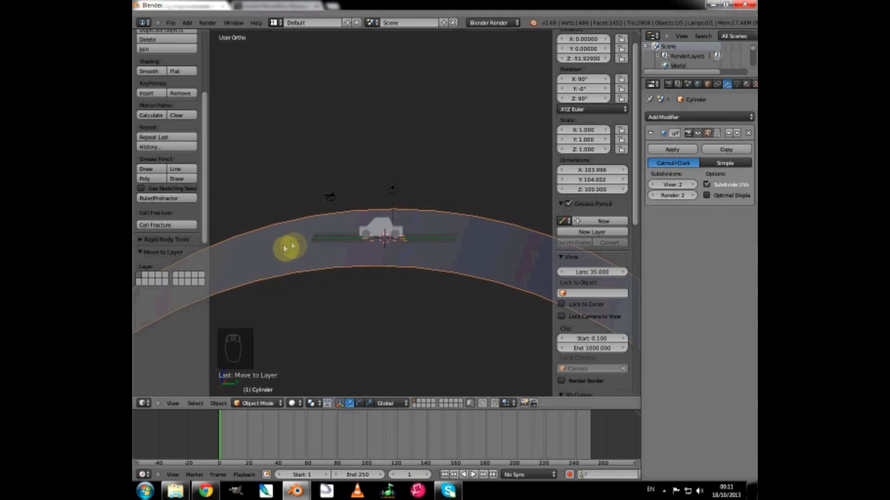
{"action": "middle_click_drag", "start_coordinate": [284, 248], "coordinate": [310, 254]}
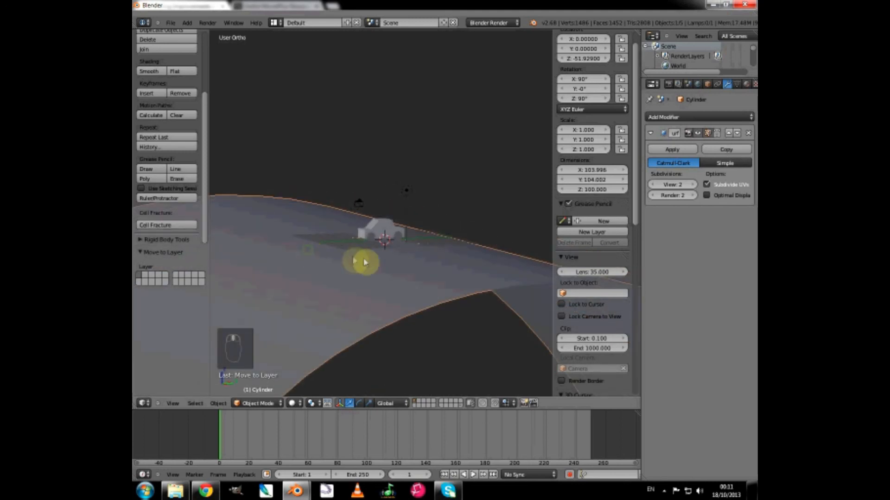
{"action": "scroll", "coordinate": [364, 261], "scroll_direction": "up", "scroll_amount": 2}
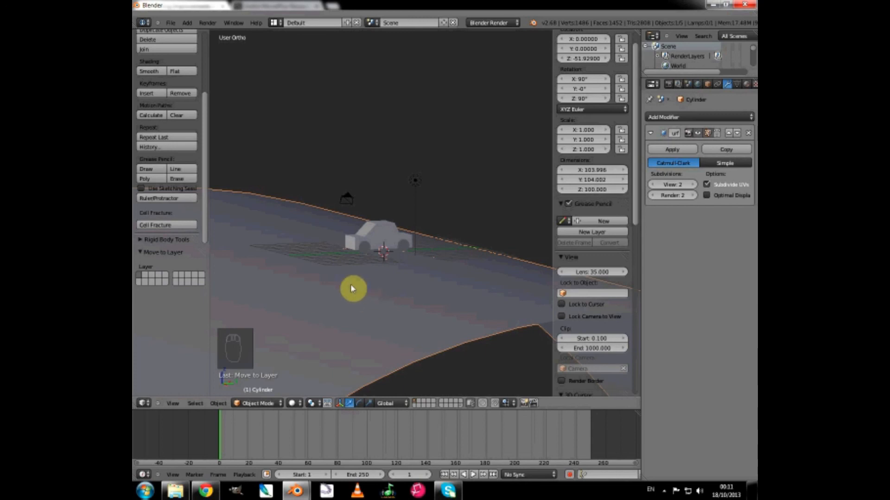
{"action": "key", "text": "F12"}
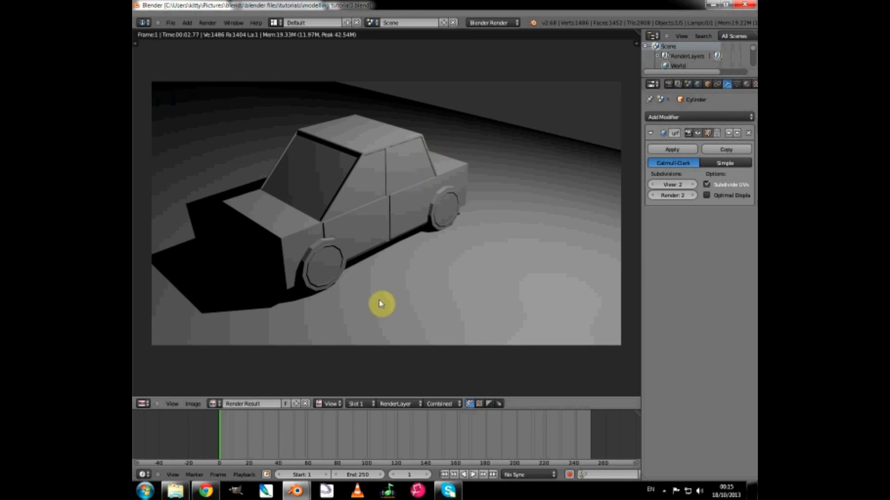
Open the save settings for the rendered image and look at its file format options.
{"action": "left_click", "coordinate": [193, 410]}
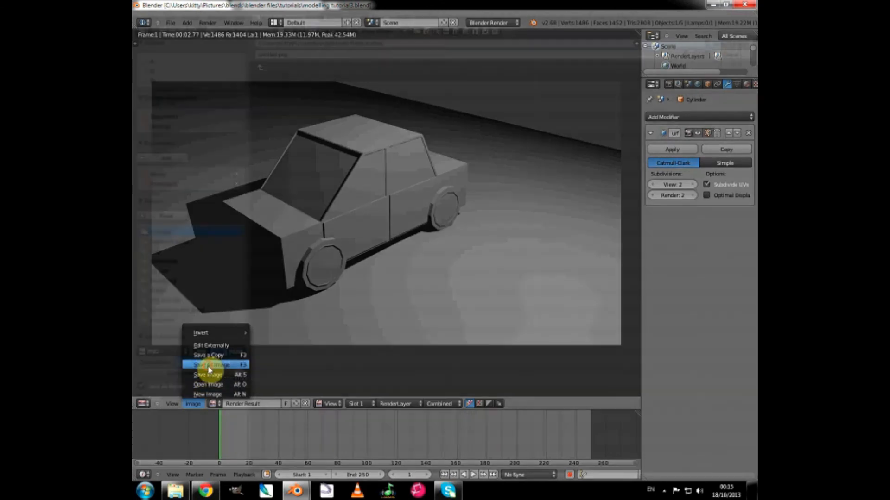
{"action": "left_click", "coordinate": [209, 366]}
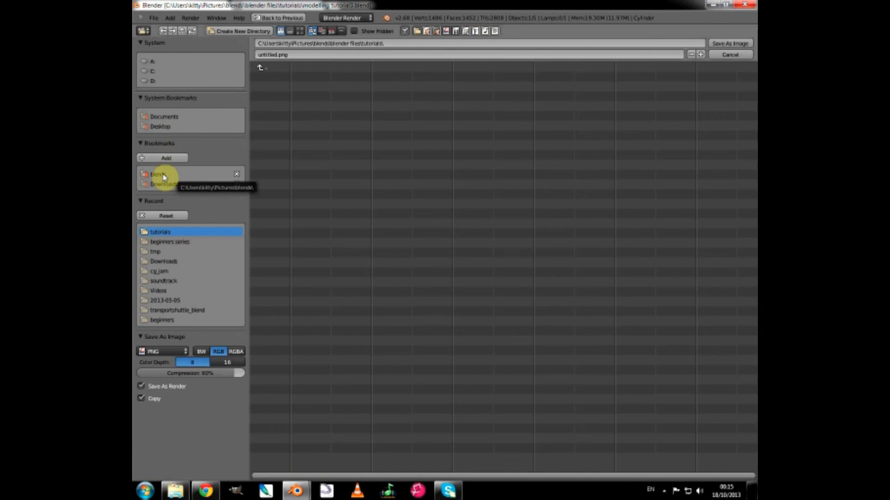
{"action": "left_click", "coordinate": [165, 352]}
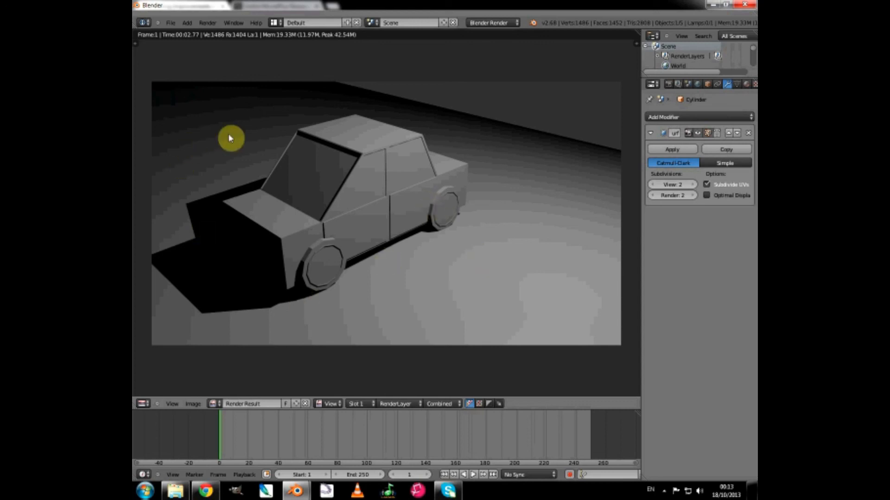
Save the project as modelling tutorial3.blend in the tutorials folder.
{"action": "left_click", "coordinate": [171, 23]}
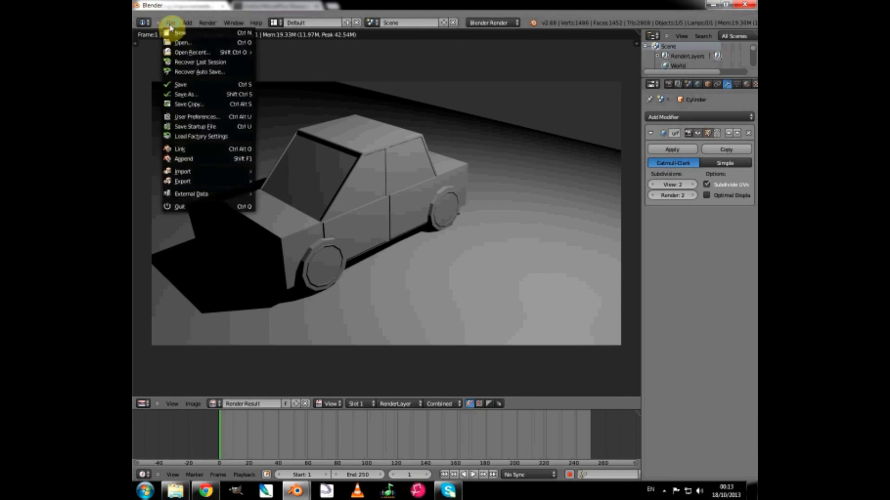
{"action": "left_click", "coordinate": [180, 94]}
{"action": "left_click", "coordinate": [322, 57]}
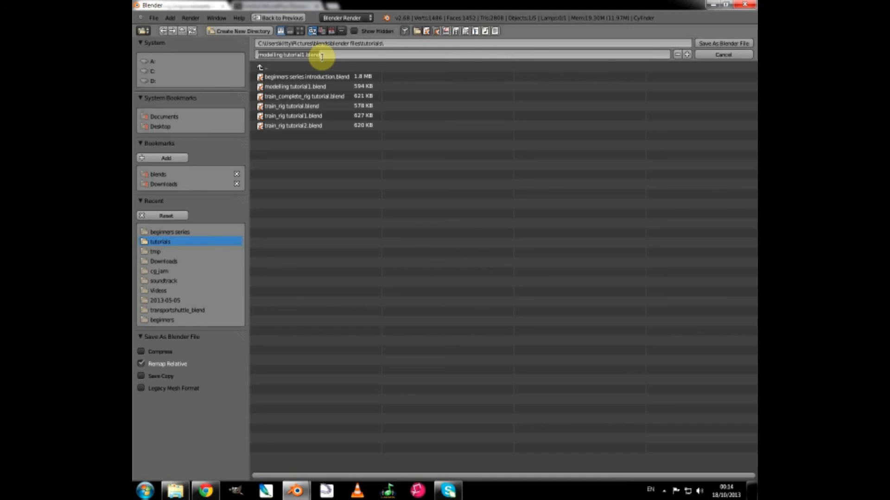
{"action": "type", "text": "modellin"}
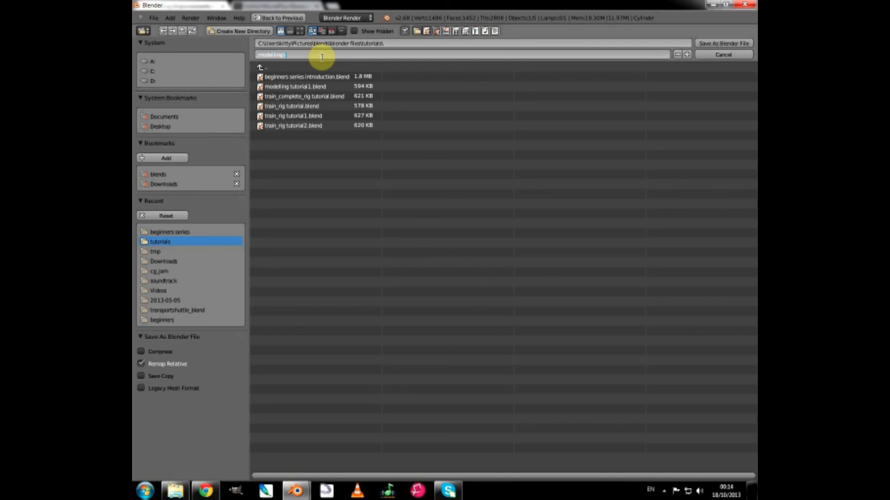
{"action": "type", "text": "g tutorial3"}
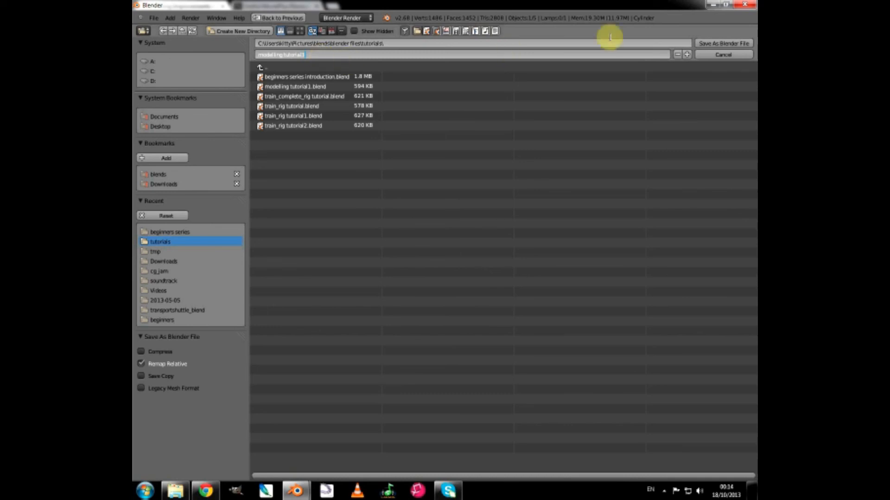
{"action": "left_click", "coordinate": [703, 45]}
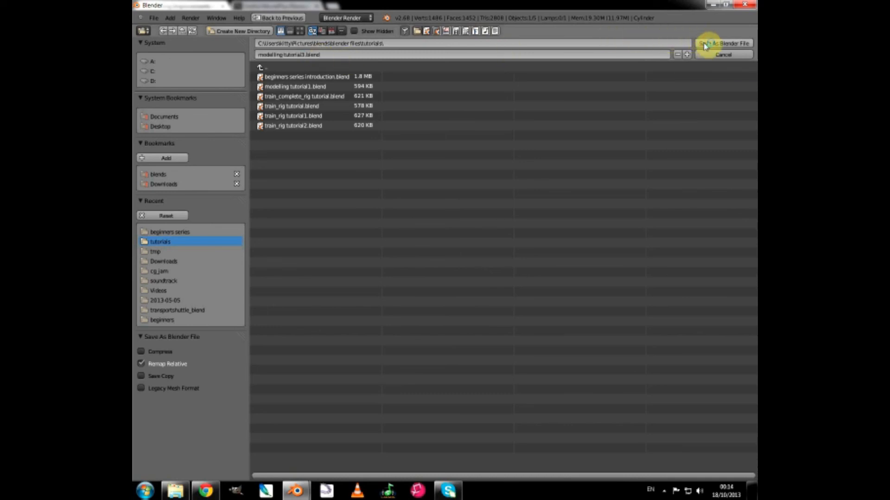
{"action": "left_click", "coordinate": [704, 44]}
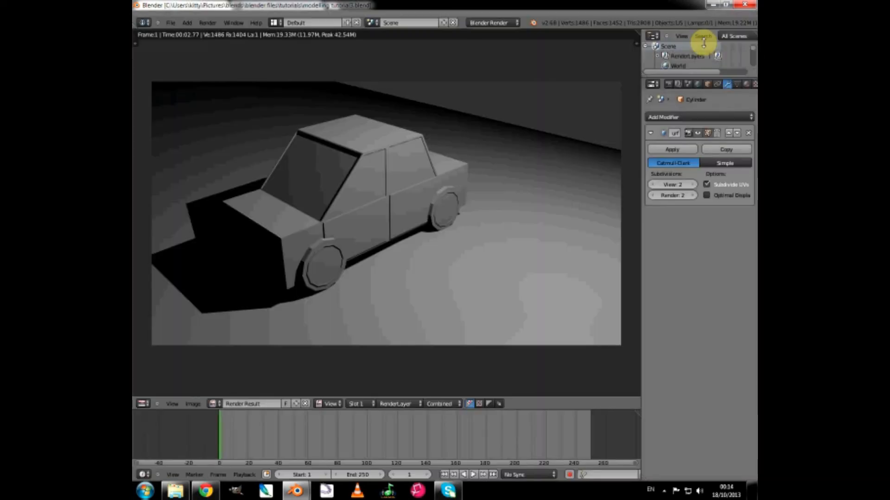